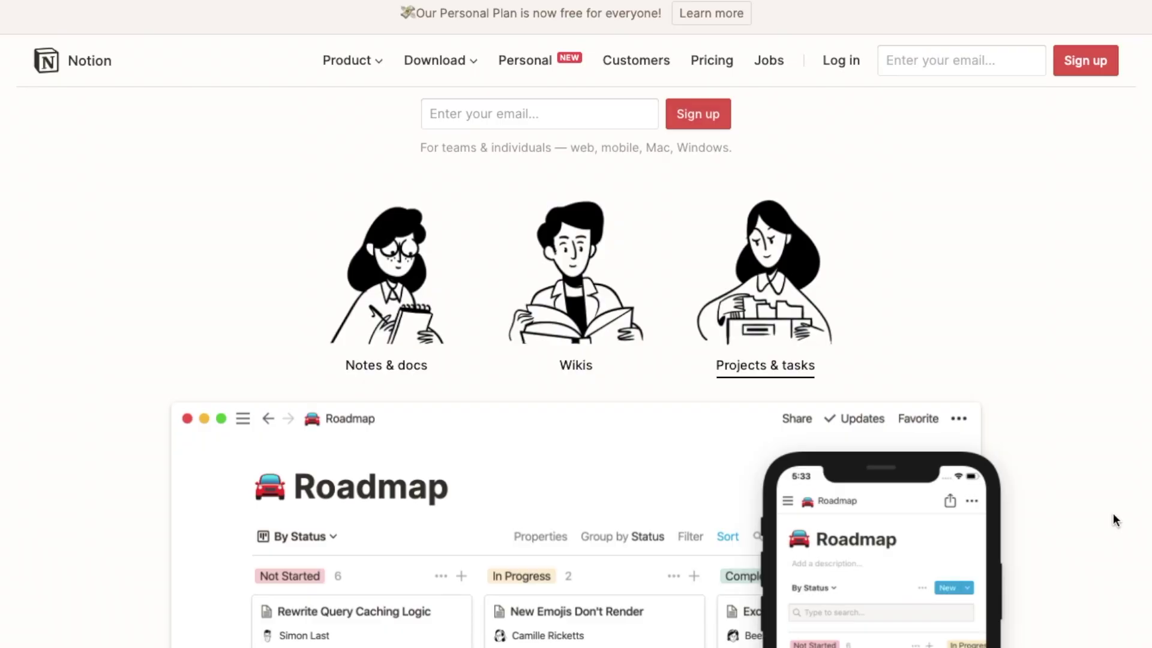
pyautogui.scroll(-4, 1113, 513)
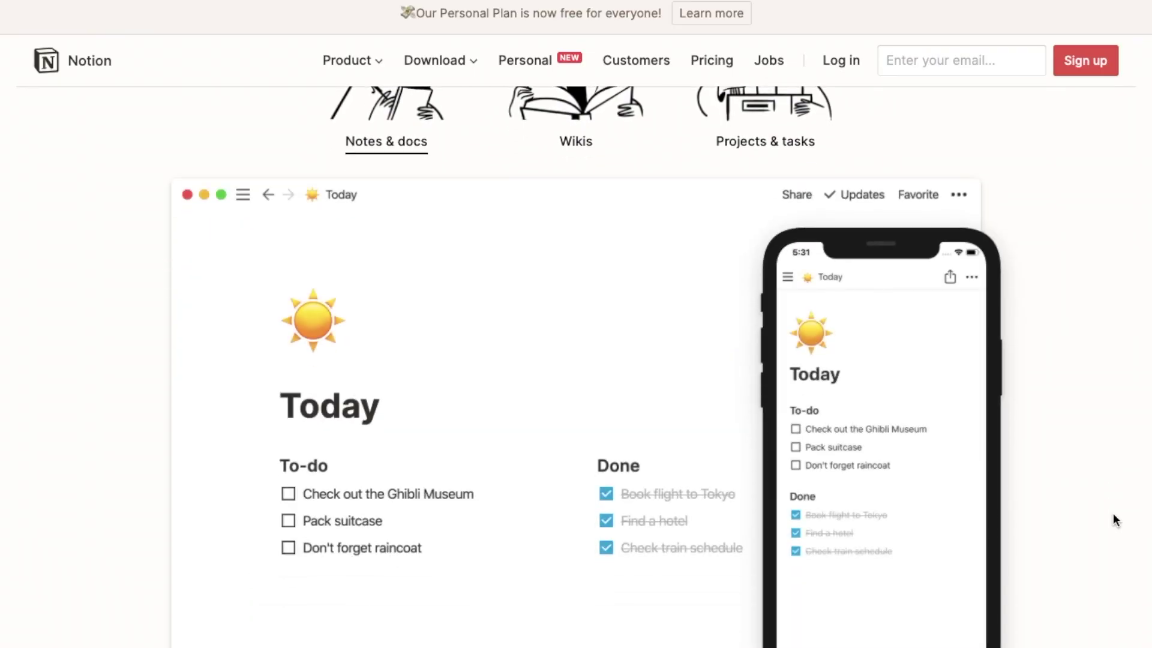
pyautogui.scroll(-4, 1113, 514)
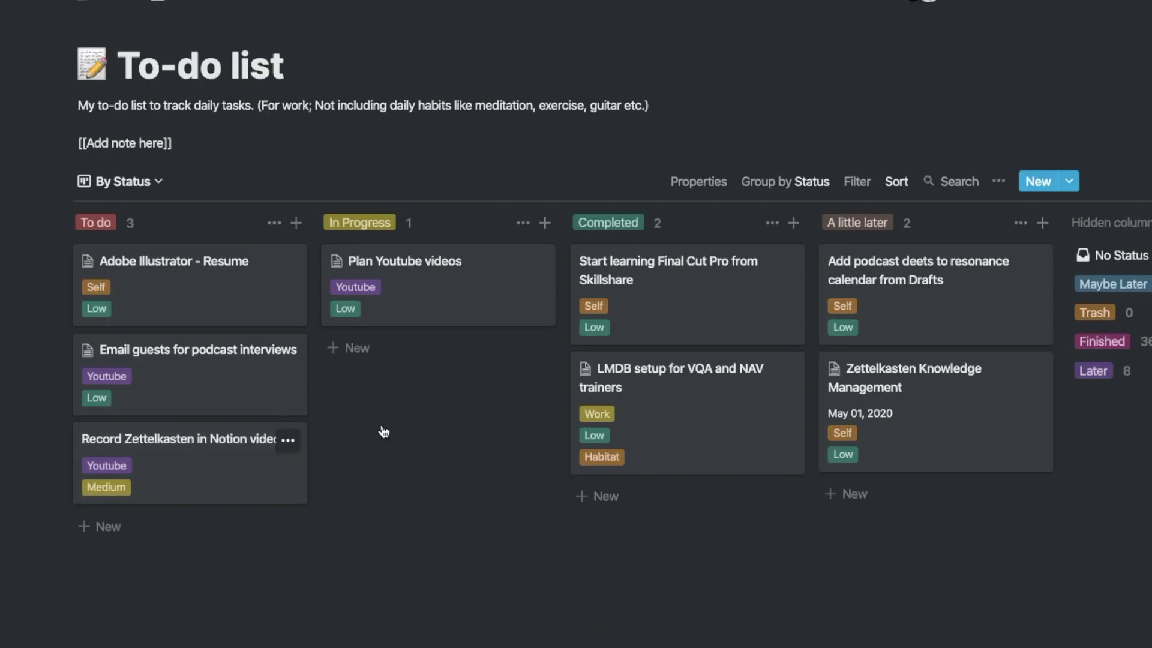
# - Move the "Record Zettelkasten in Notion video" card from To do to In Progress on the to-do board
pyautogui.moveTo(180, 447); pyautogui.dragTo(458, 386)
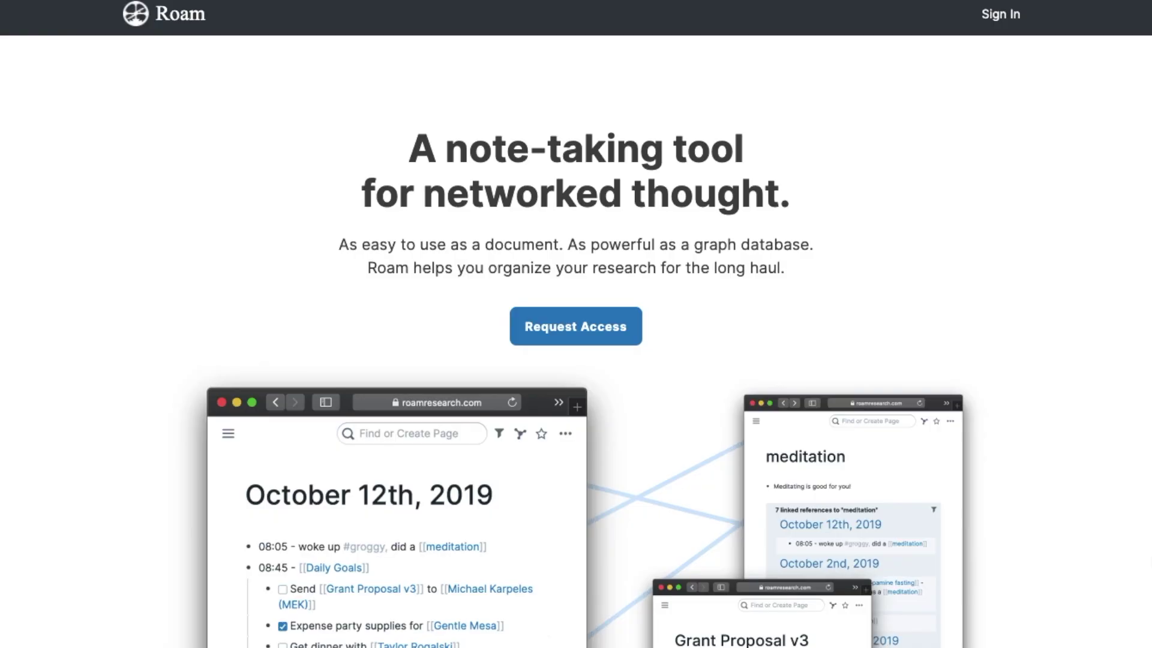
pyautogui.scroll(-2, 575, 372)
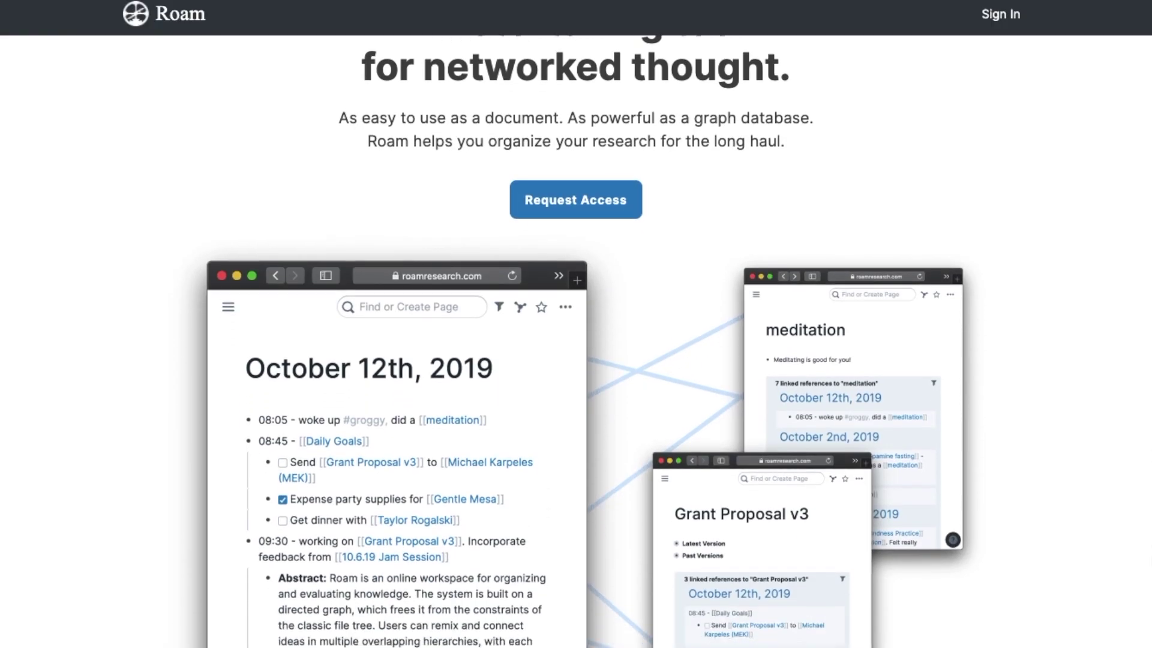
pyautogui.scroll(-5, 576, 336)
pyautogui.scroll(-3, 576, 336)
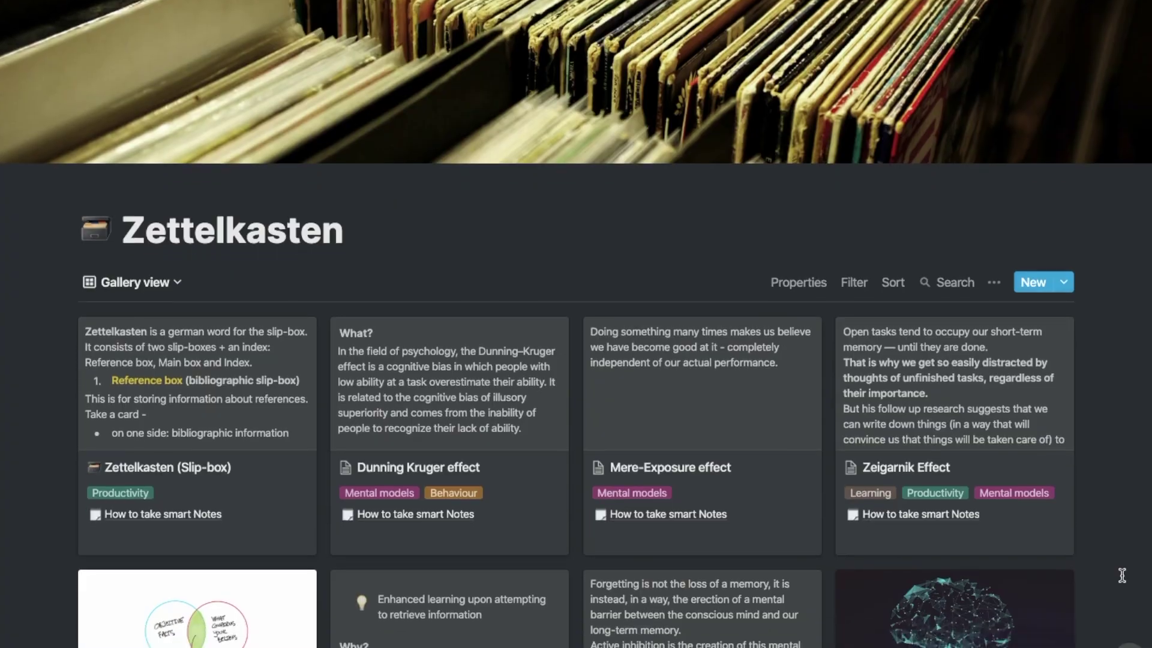
pyautogui.scroll(-4, 1121, 575)
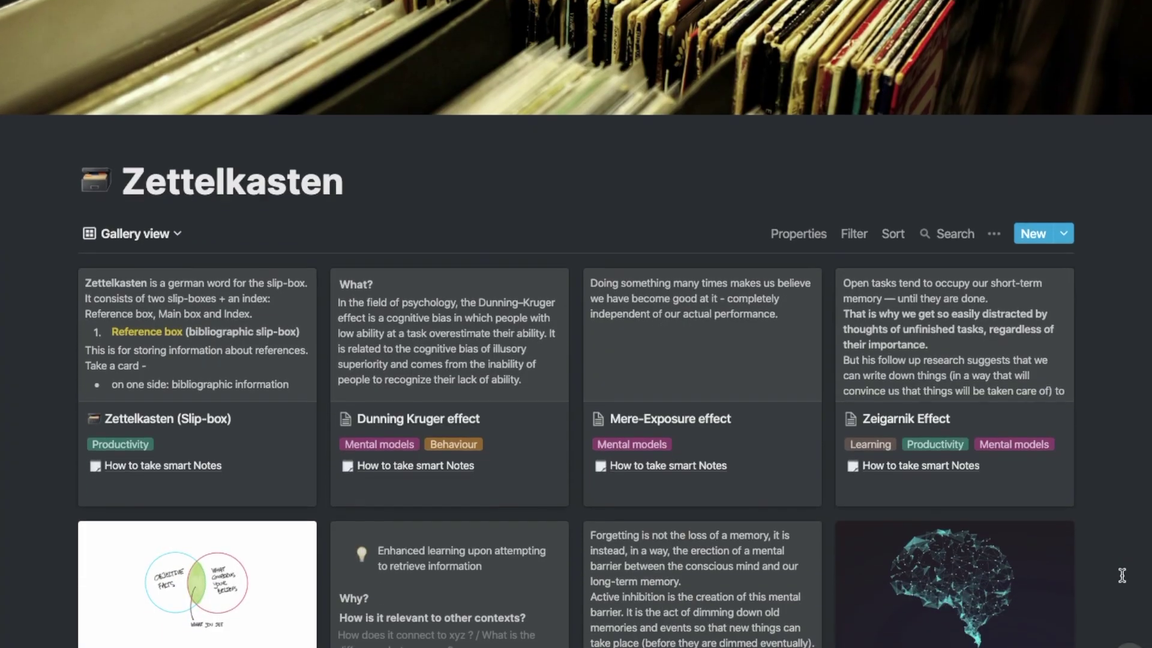
pyautogui.scroll(-1, 1121, 575)
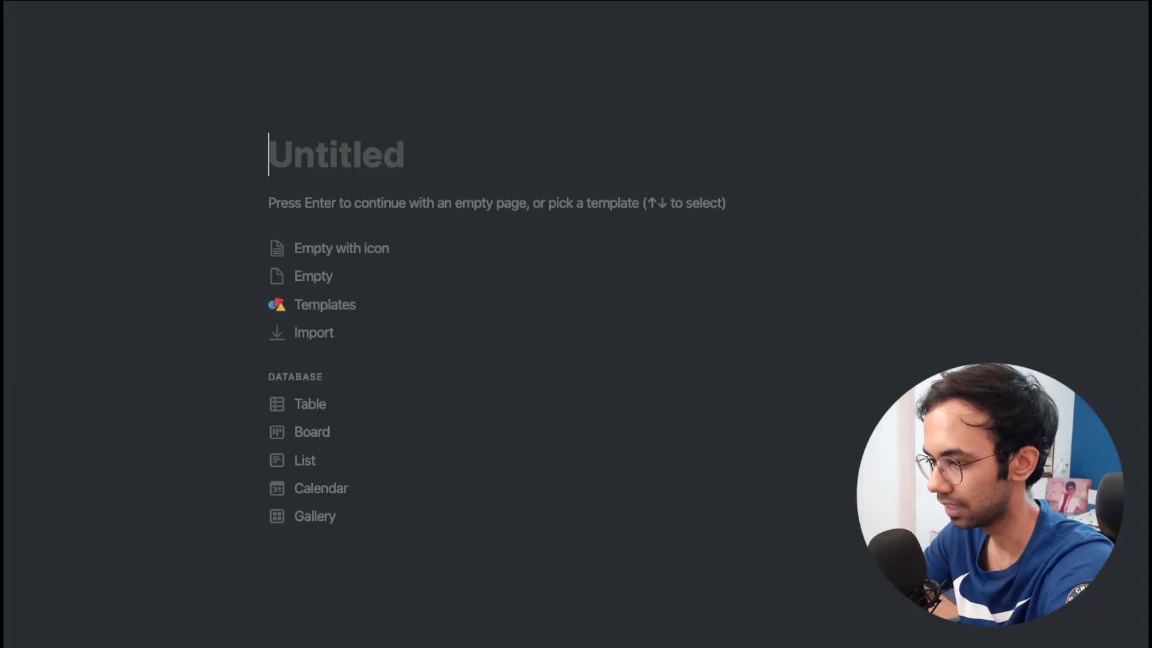
# - Title the new untitled page "Zettelkasten" and continue with an empty page
pyautogui.write('Zettelkasten')
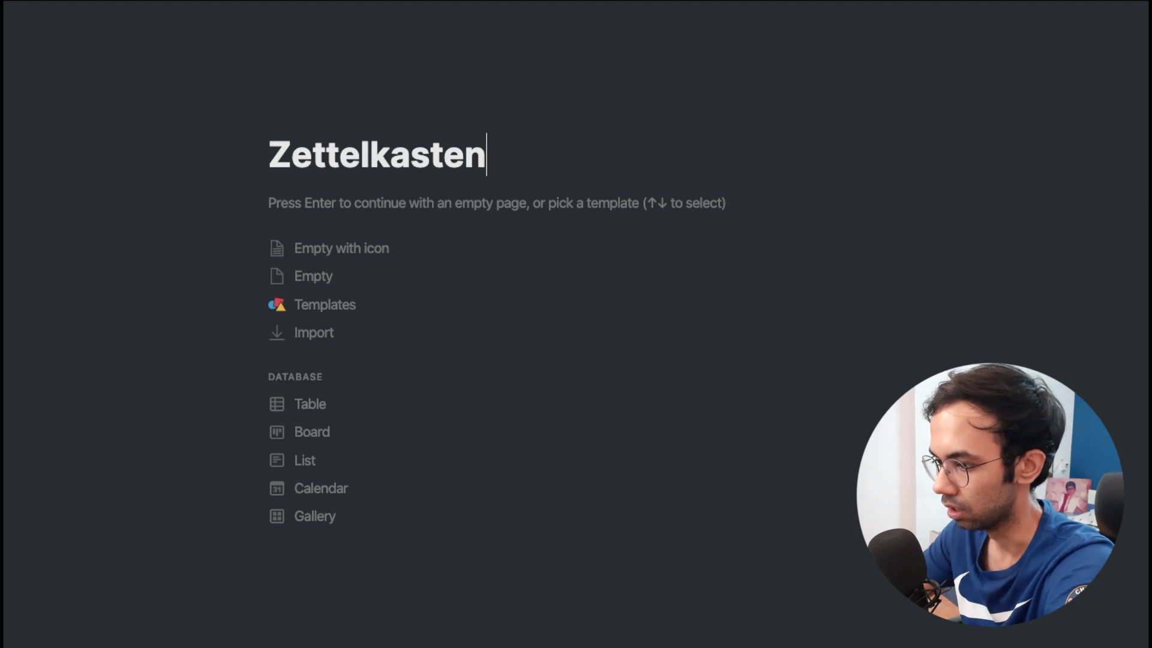
pyautogui.press('Return')
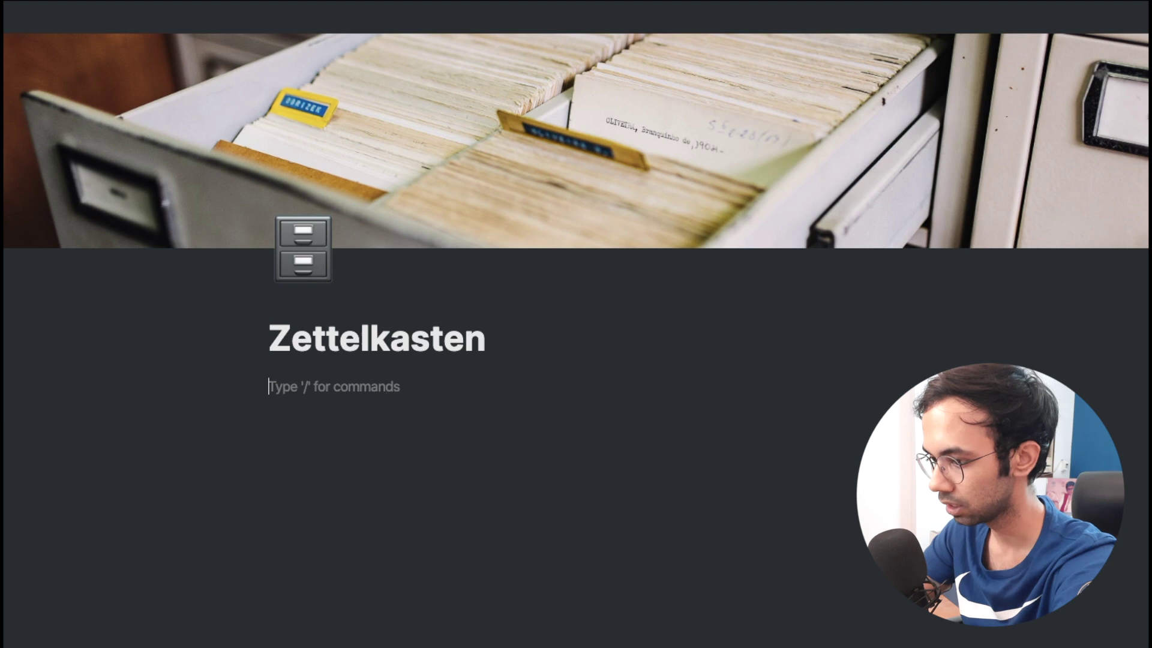
# - Add a subpage titled "Zettelkasten" inside the main page and set it up as a gallery database
pyautogui.write('/page')
pyautogui.press('Return')
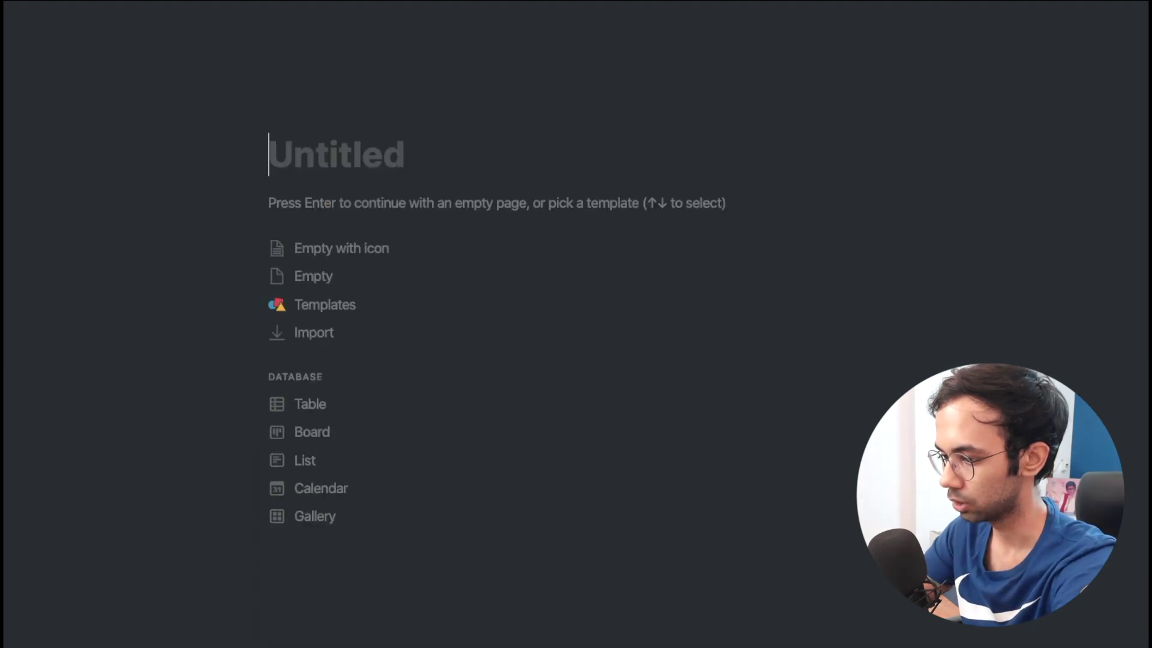
pyautogui.write('Zettelk')
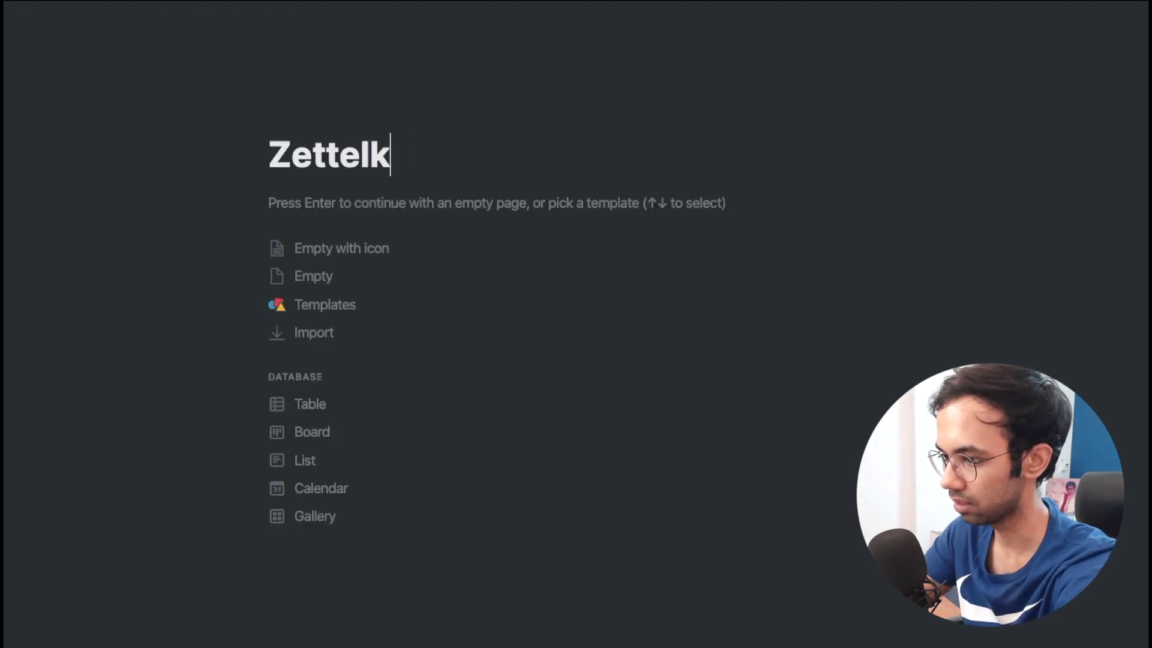
pyautogui.write('asren')
pyautogui.press('BackSpace')
pyautogui.press('BackSpace')
pyautogui.press('BackSpace')
pyautogui.write('ten')
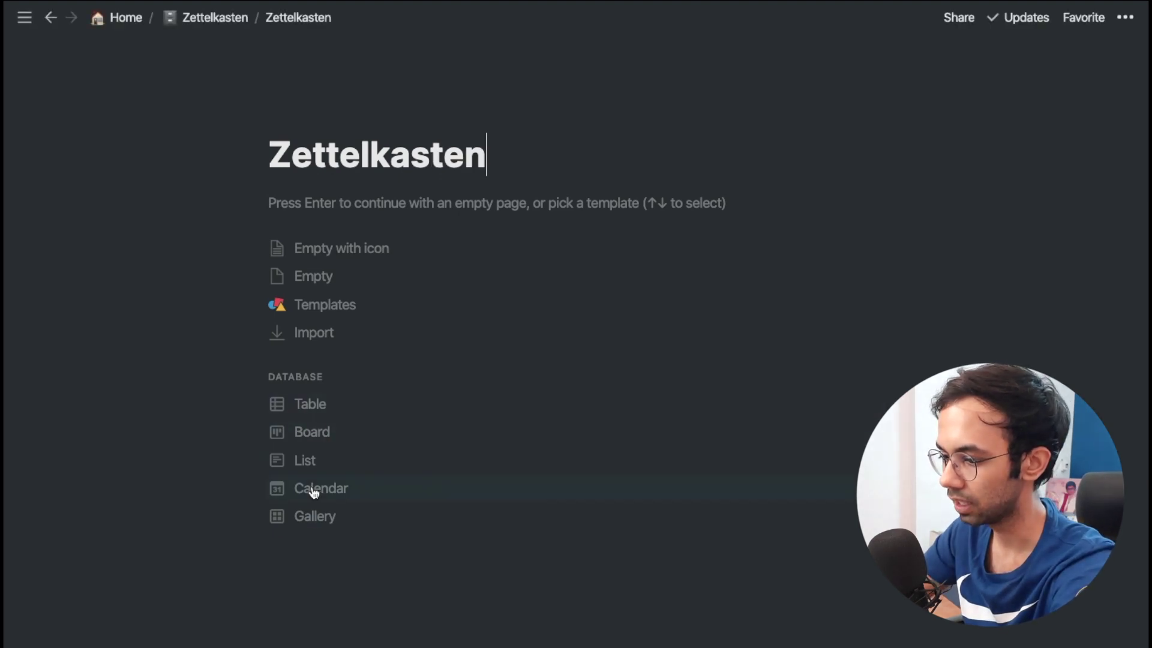
pyautogui.click(313, 517)
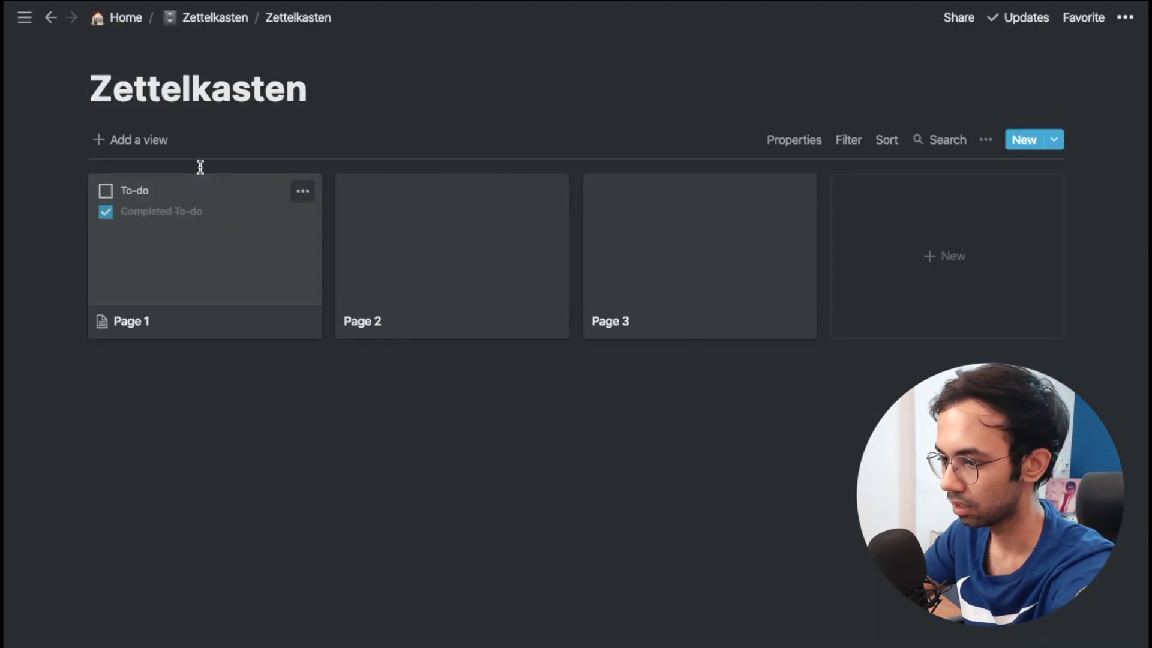
# - Delete the three sample pages from the Zettelkasten gallery
pyautogui.moveTo(216, 459); pyautogui.dragTo(738, 288)
pyautogui.press('Delete')
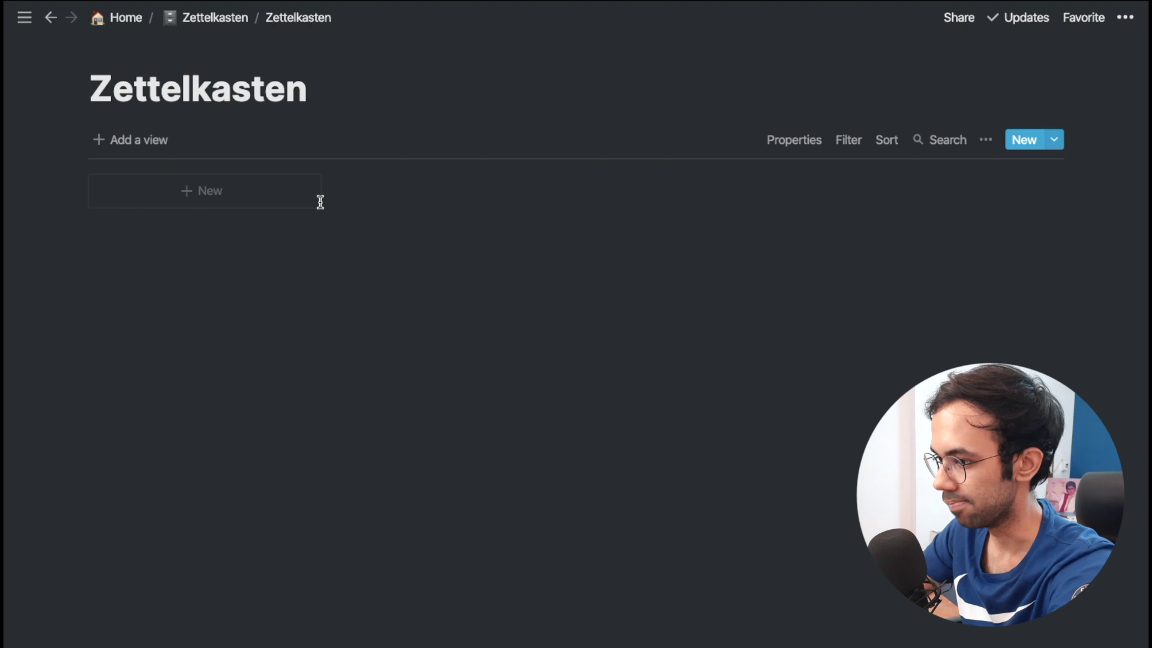
# - Return to the parent Zettelkasten page and add a second subpage titled "Reference box" as a table database
pyautogui.click(223, 18)
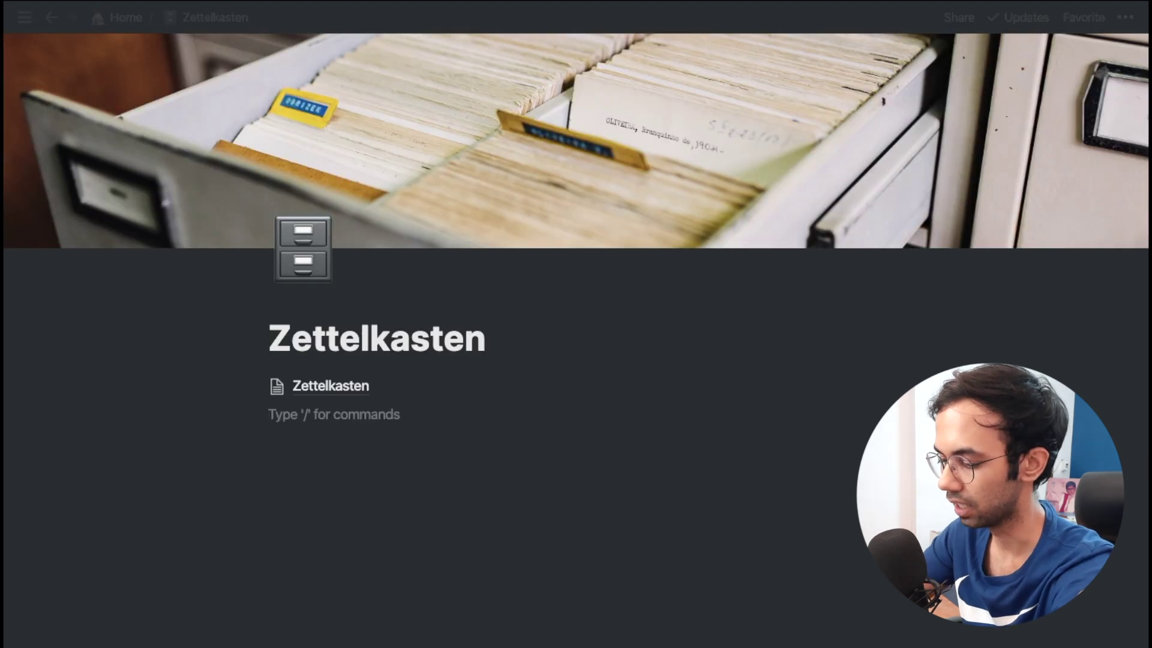
pyautogui.write('/page')
pyautogui.press('Return')
pyautogui.write('Reference boz')
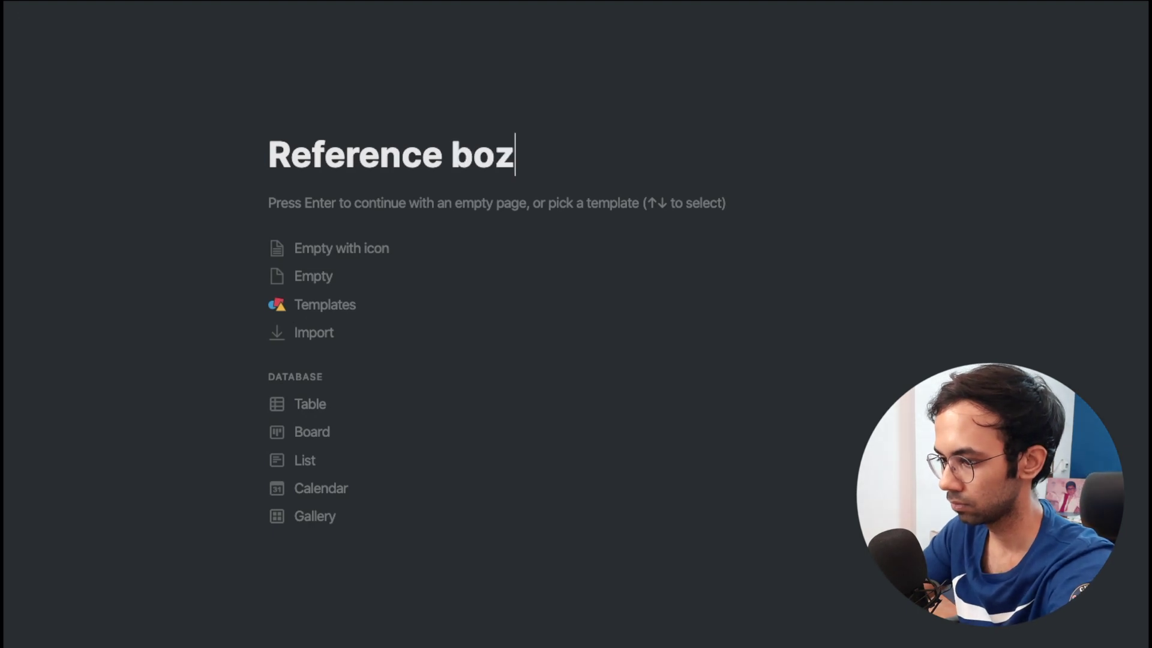
pyautogui.press('BackSpace')
pyautogui.write('x')
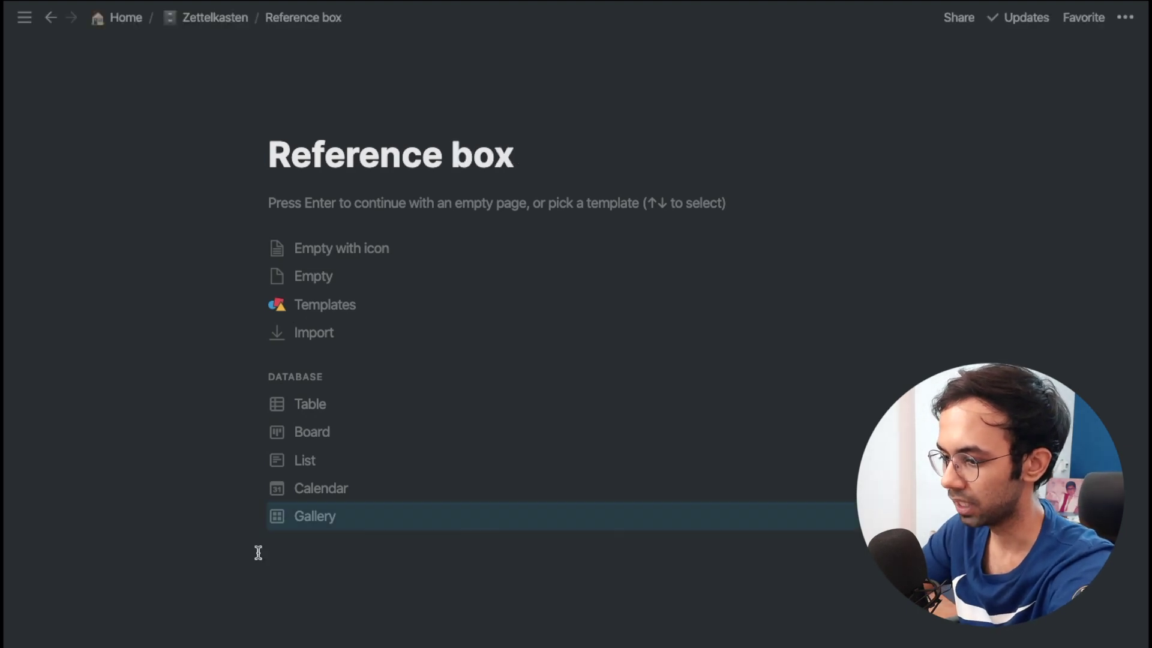
pyautogui.click(311, 404)
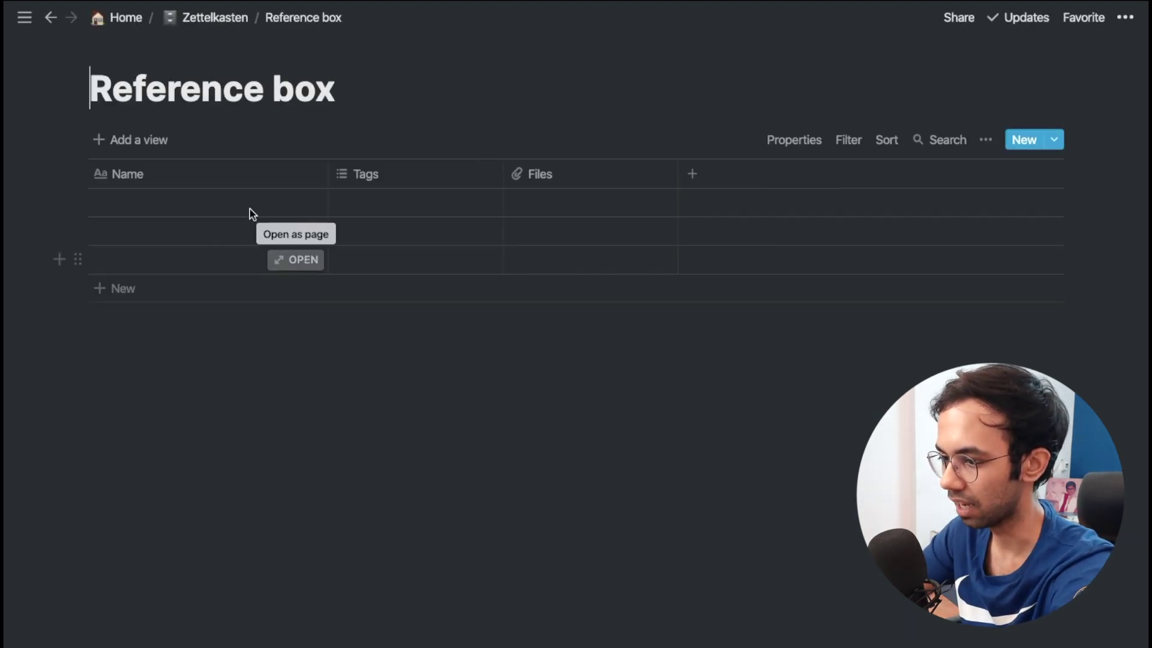
# - Name the first entry of the Reference box table "How to take smart notes"
pyautogui.click(185, 202)
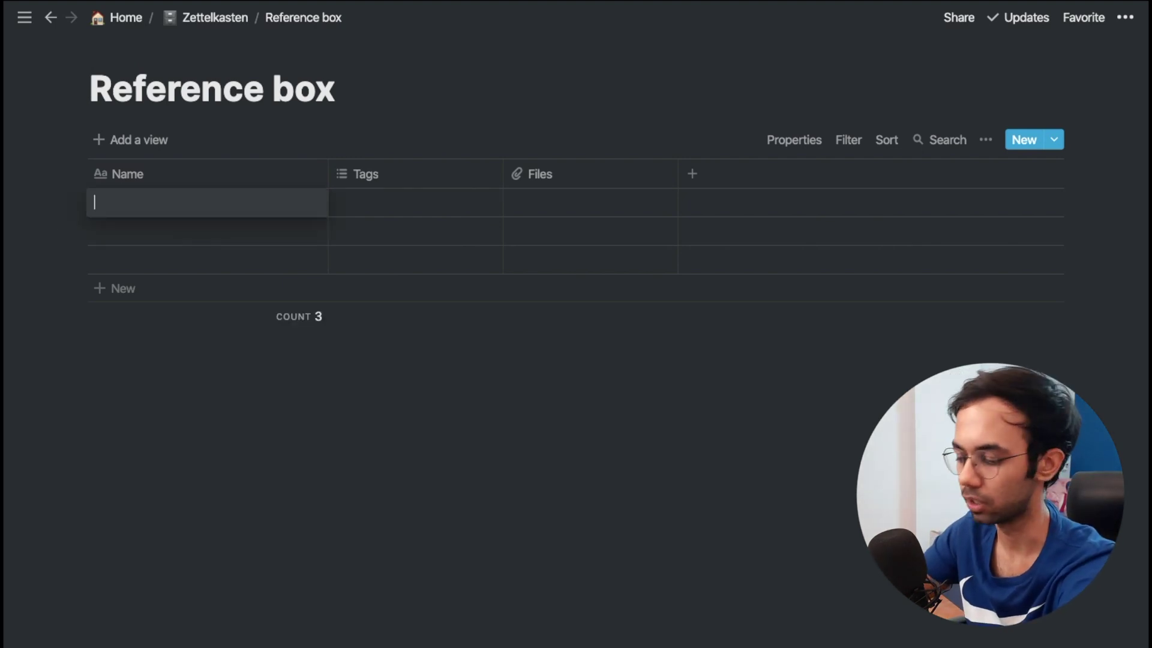
pyautogui.write('How t')
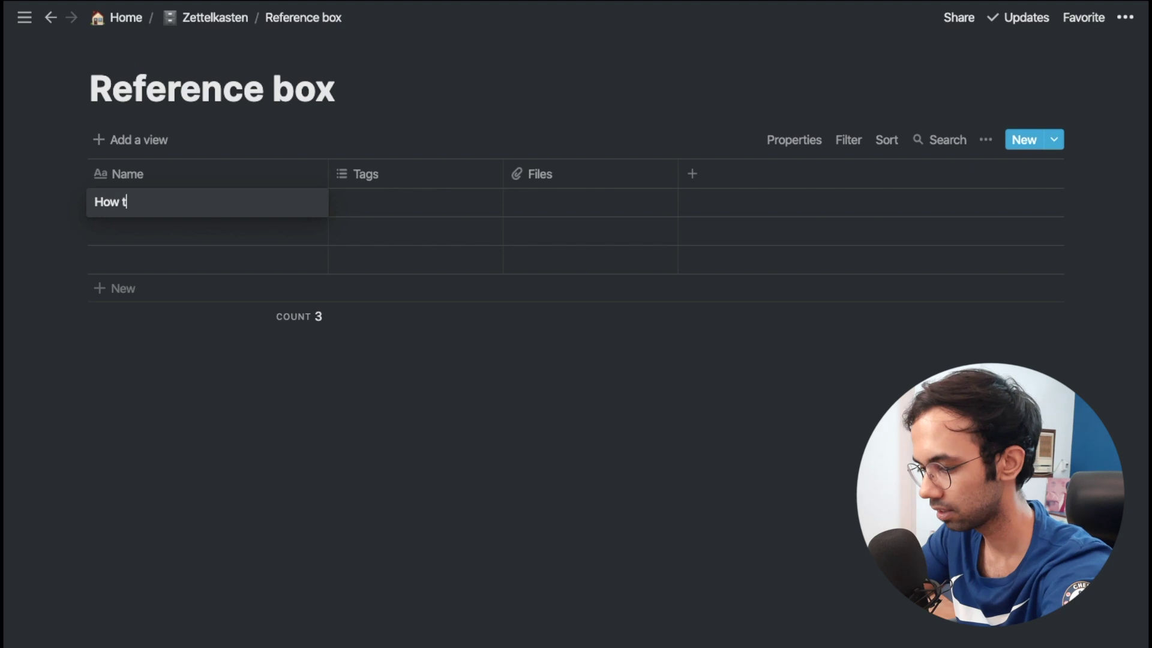
pyautogui.write('o take smart notes')
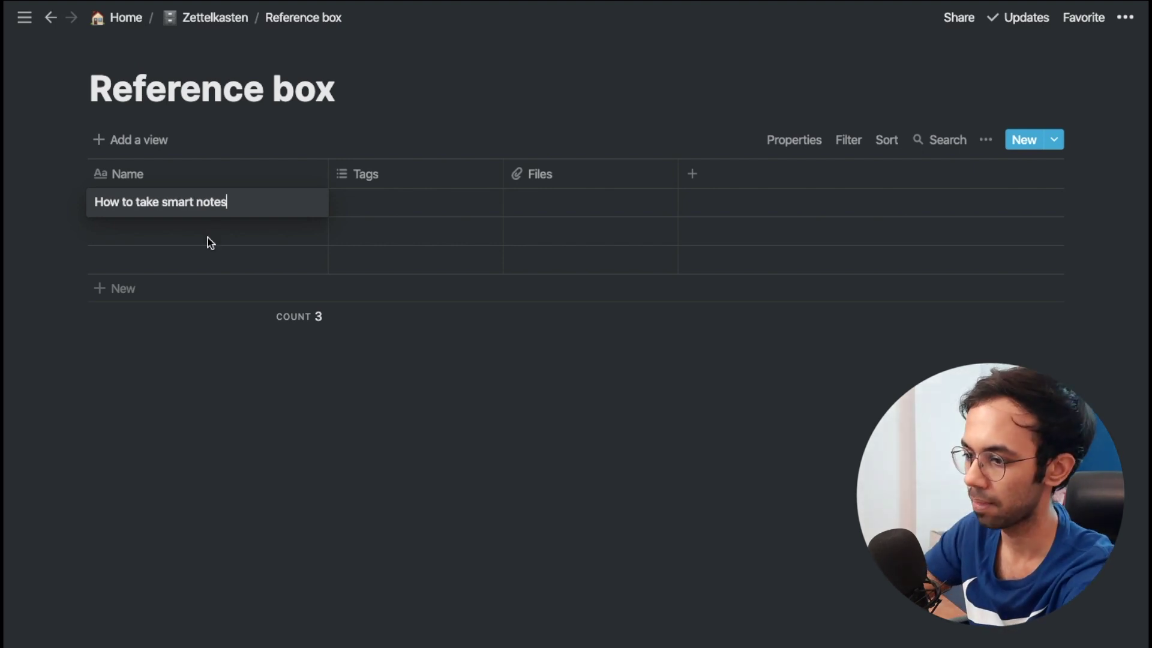
pyautogui.press('Escape')
# - Open the "How to take smart notes" entry and turn its Files property into a Created time property named "Created"
pyautogui.click(302, 203)
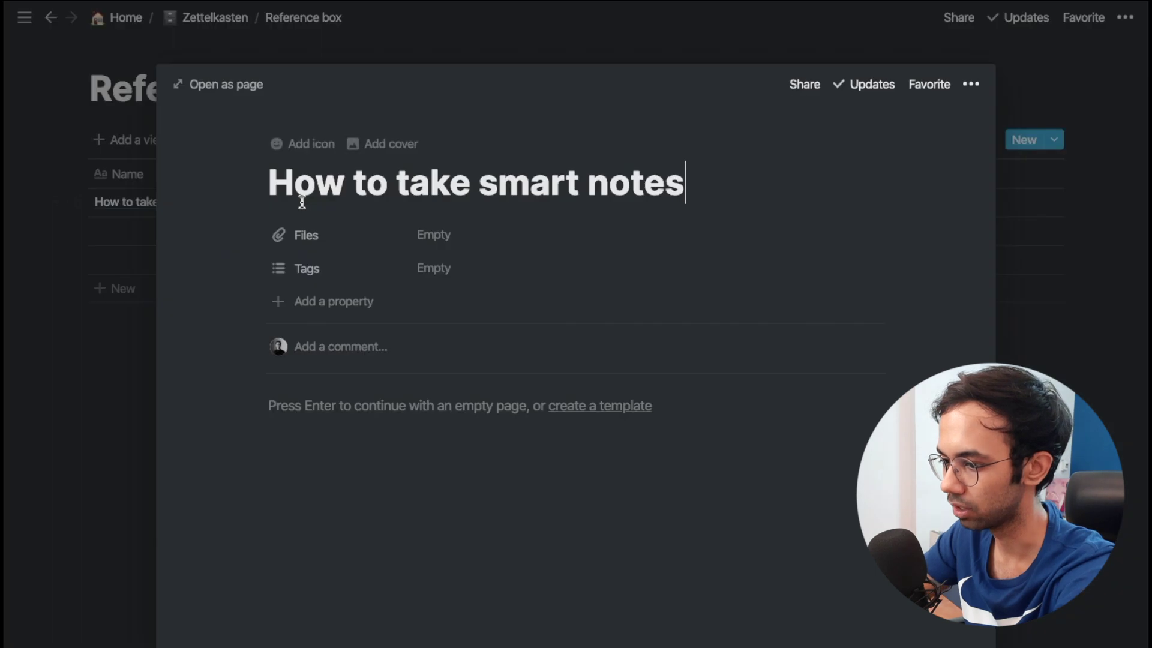
pyautogui.click(345, 237)
pyautogui.moveTo(329, 334)
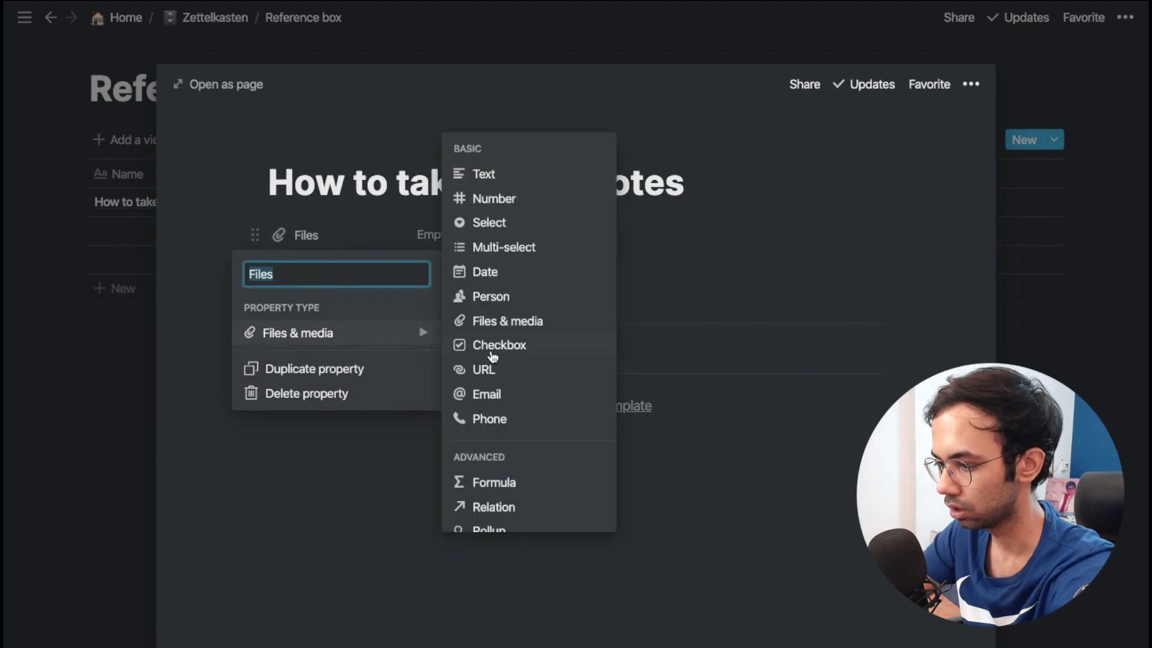
pyautogui.scroll(-2, 520, 444)
pyautogui.click(520, 452)
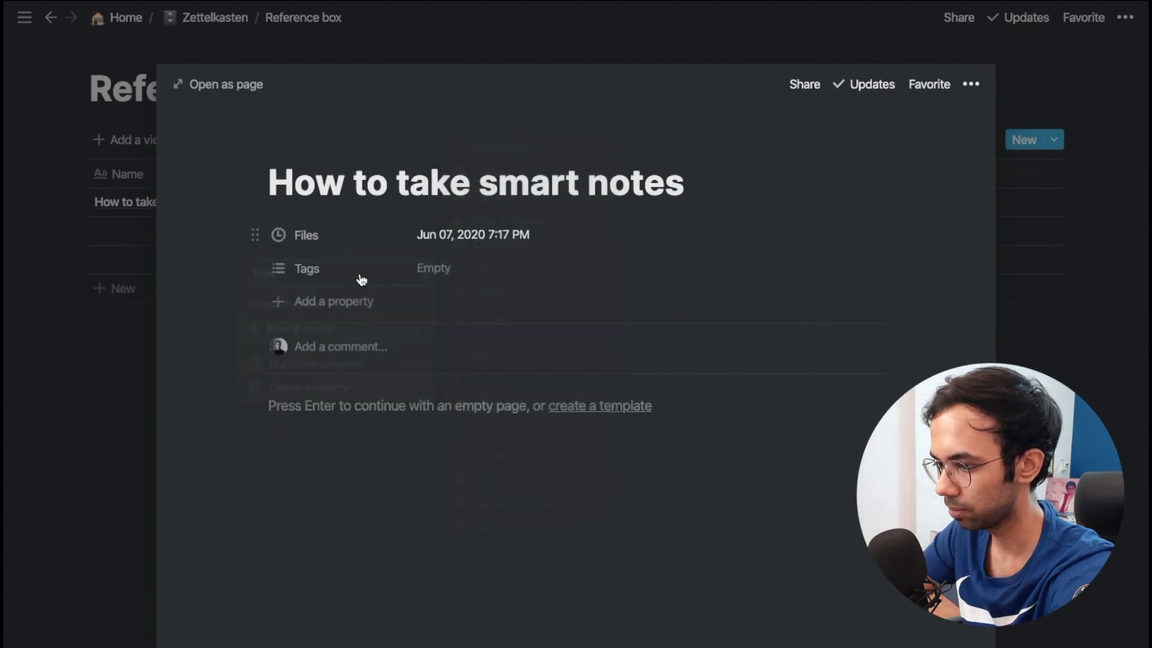
pyautogui.click(327, 234)
pyautogui.write('Created')
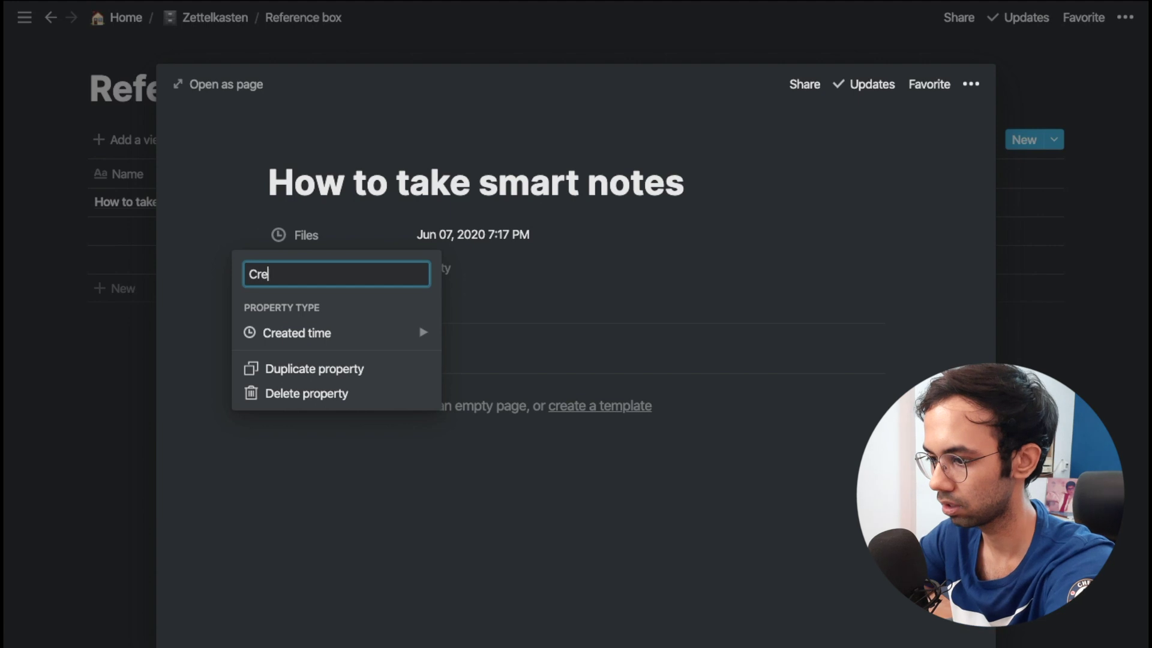
pyautogui.press('Return')
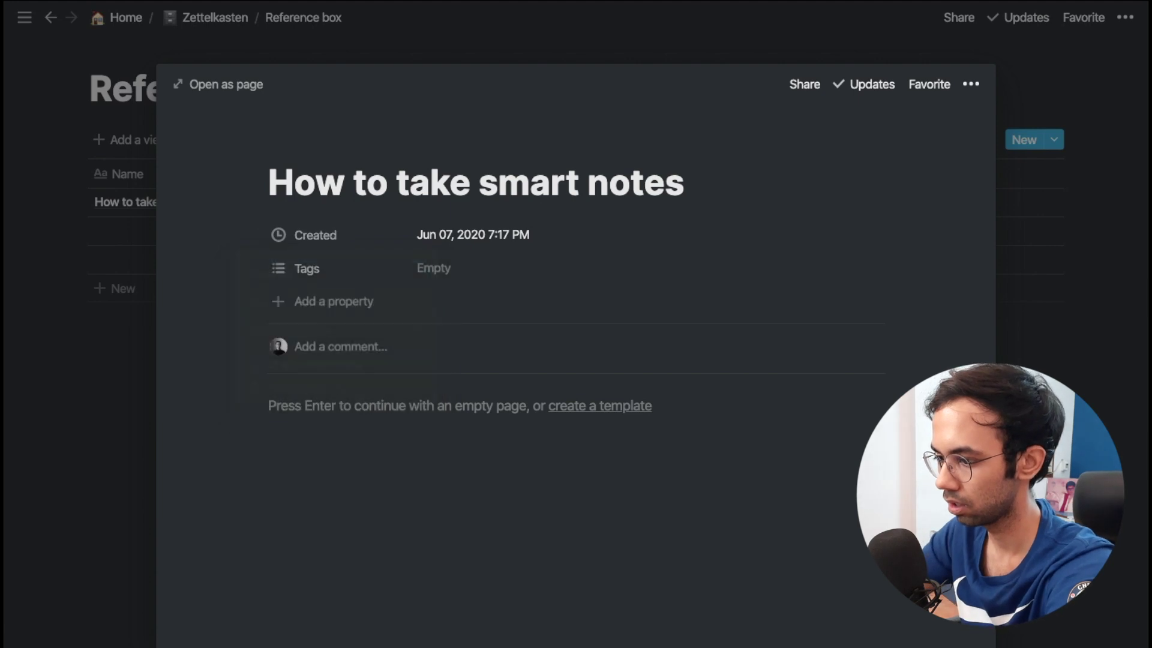
# - Create the tags "Productivity" and "Learning" and assign them to the entry's Tags property
pyautogui.click(463, 268)
pyautogui.write('Pro')
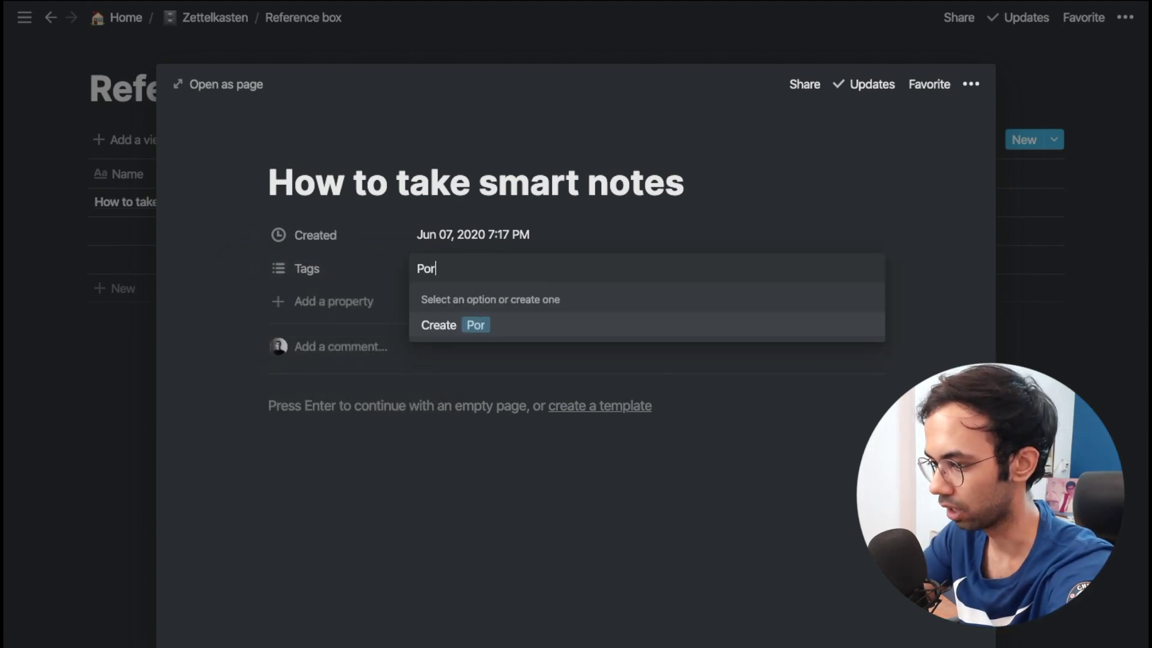
pyautogui.write('du')
pyautogui.press('BackSpace')
pyautogui.press('BackSpace')
pyautogui.press('BackSpace')
pyautogui.write('oductivity, L')
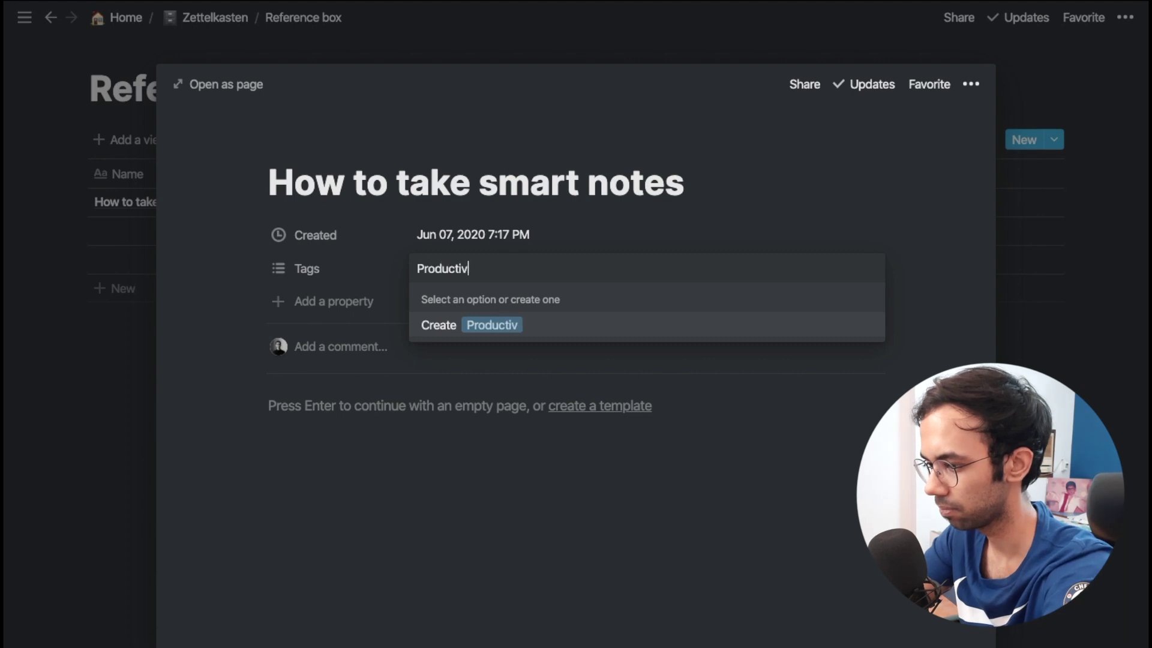
pyautogui.press('BackSpace')
pyautogui.press('BackSpace')
pyautogui.press('BackSpace')
pyautogui.press('Return')
pyautogui.write('Learning')
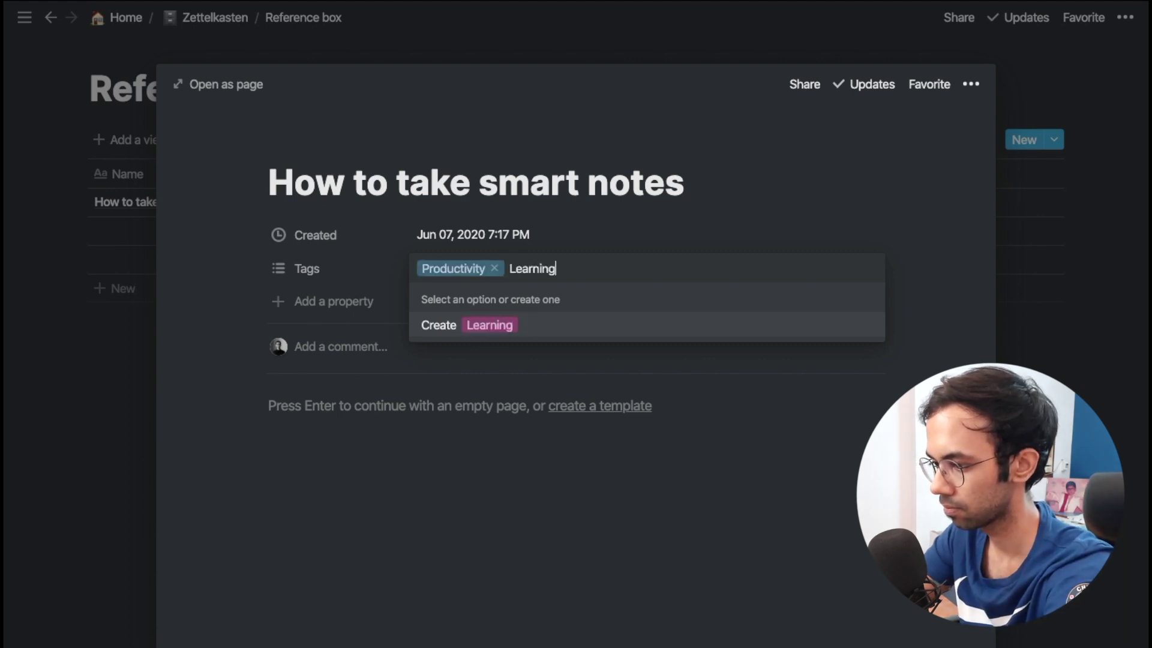
pyautogui.press('Return')
pyautogui.press('Escape')
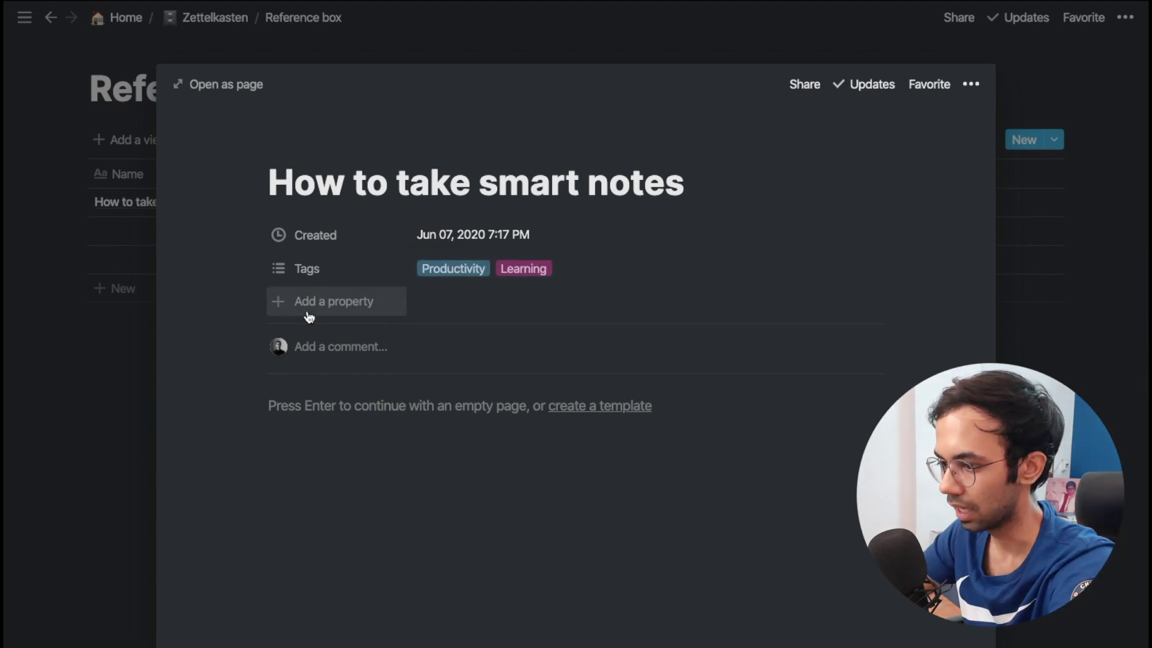
# - Add a property named "Type" to the entry and make it a Select property
pyautogui.click(308, 307)
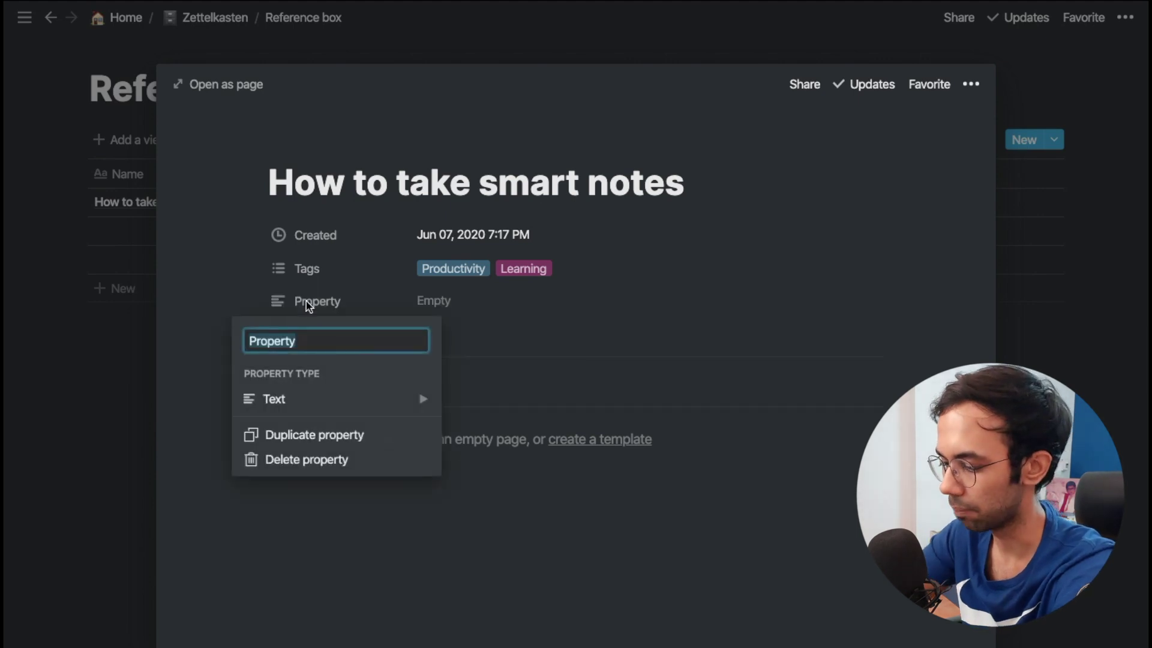
pyautogui.write('Type')
pyautogui.moveTo(314, 411)
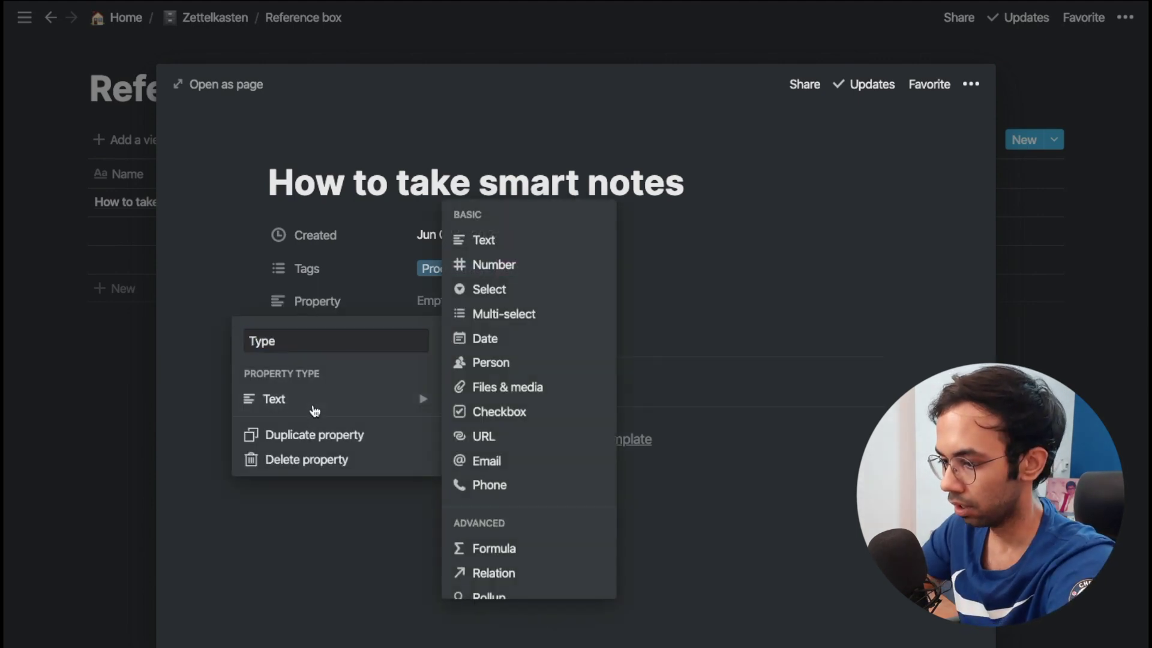
pyautogui.moveTo(506, 413)
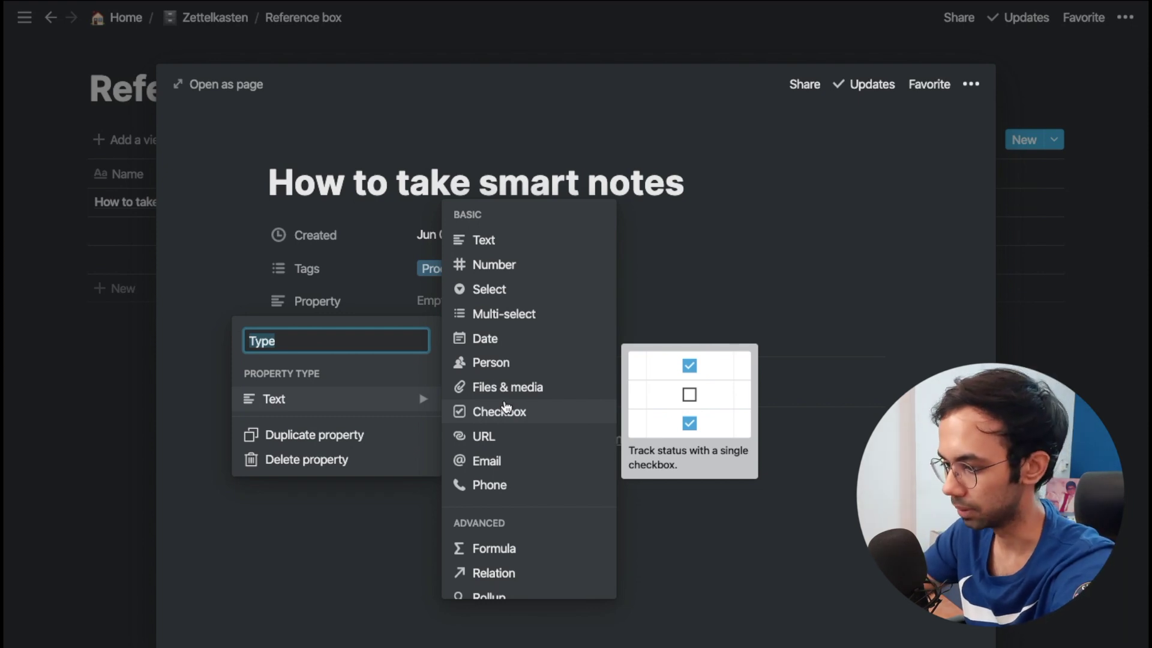
pyautogui.moveTo(510, 388)
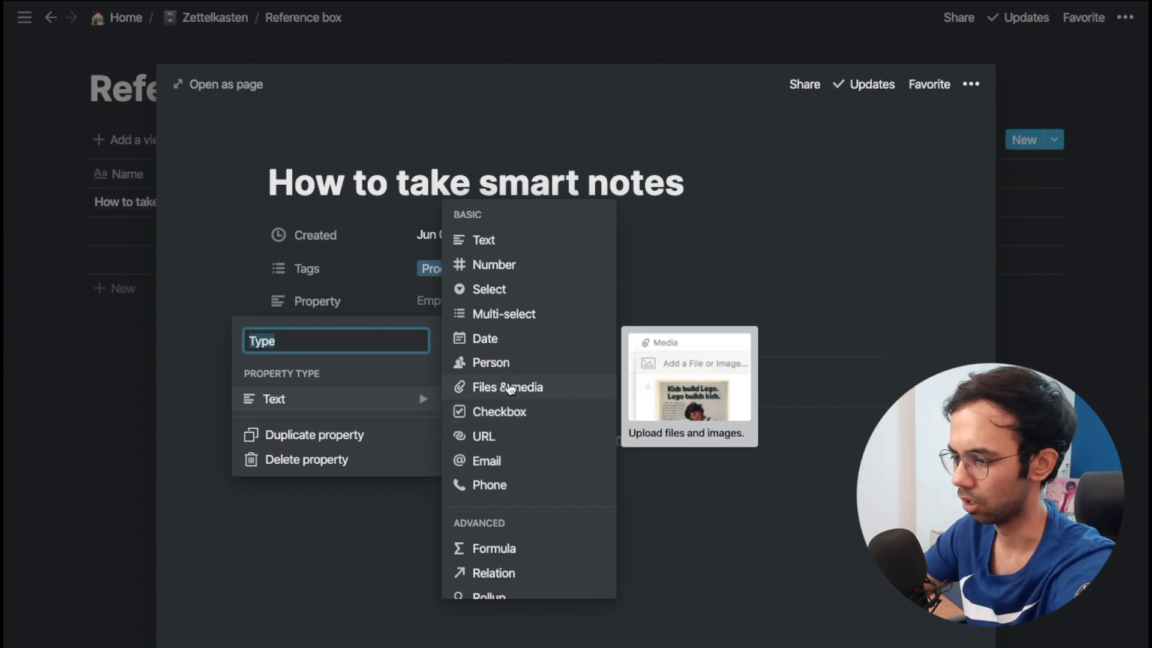
pyautogui.click(497, 290)
# - Create the option "Book" in the Type property and assign it to the entry
pyautogui.click(465, 298)
pyautogui.write('Book')
pyautogui.press('Return')
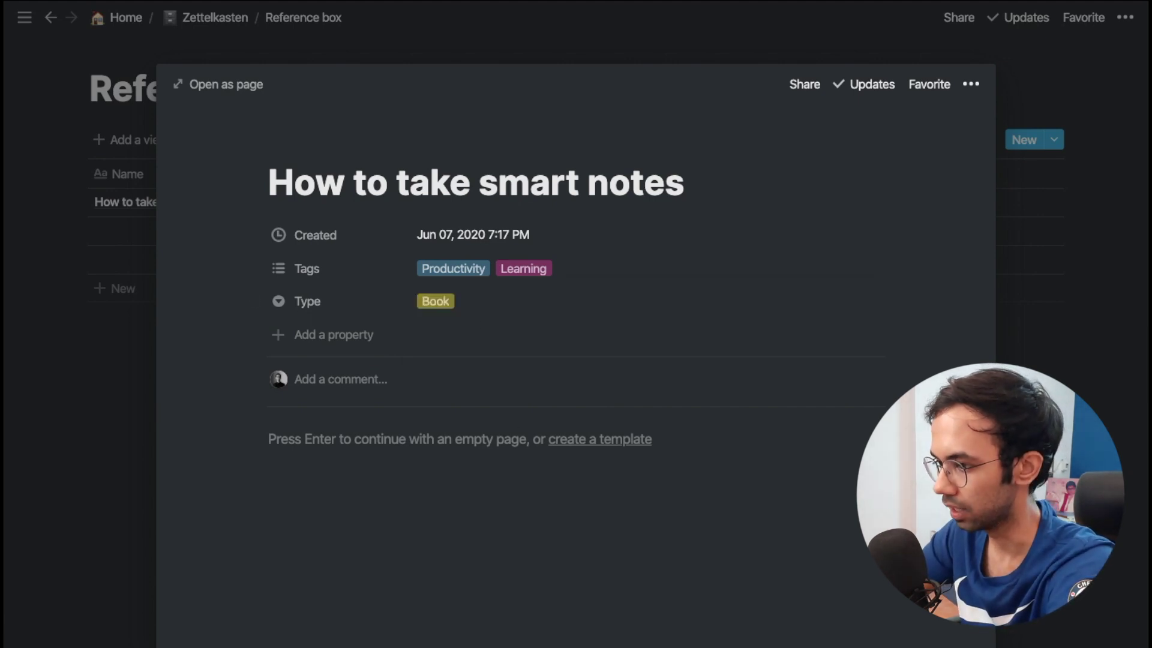
# - Close the reference entry and open the first untitled card in the Zettelkasten gallery database
pyautogui.press('Escape')
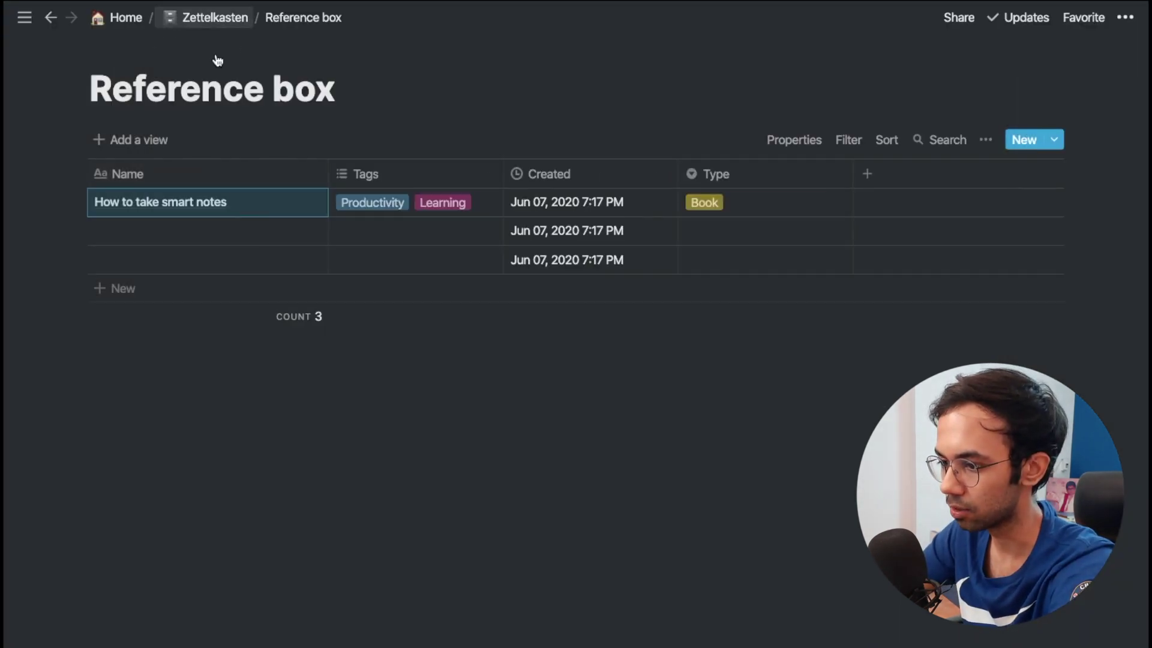
pyautogui.click(204, 18)
pyautogui.click(328, 386)
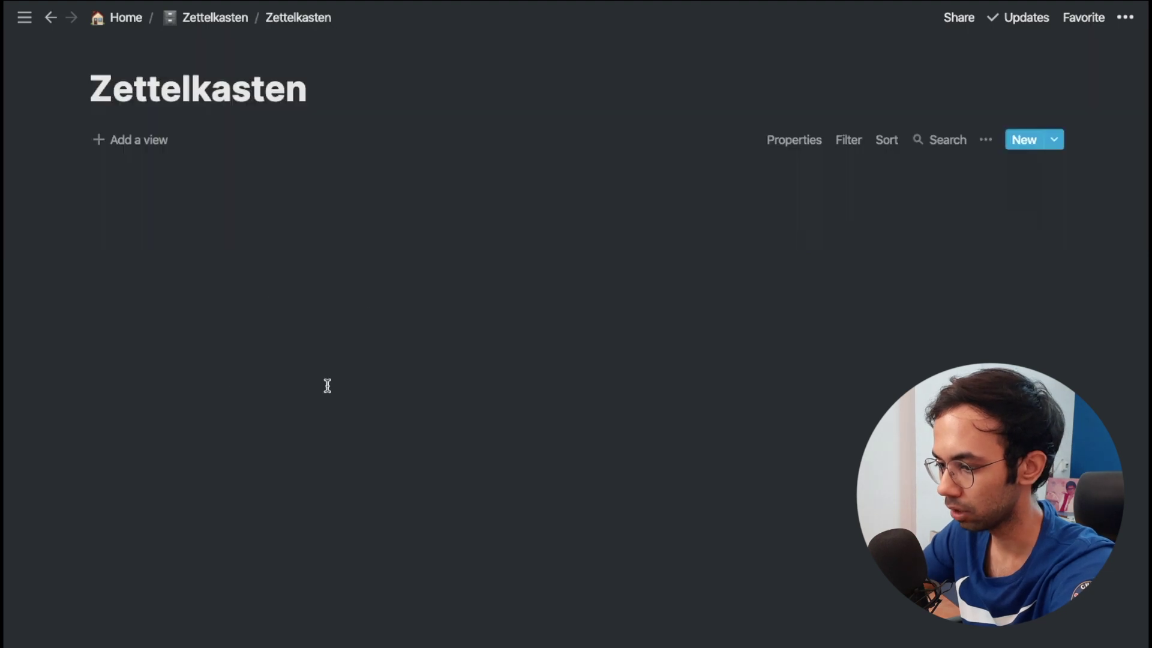
pyautogui.click(206, 192)
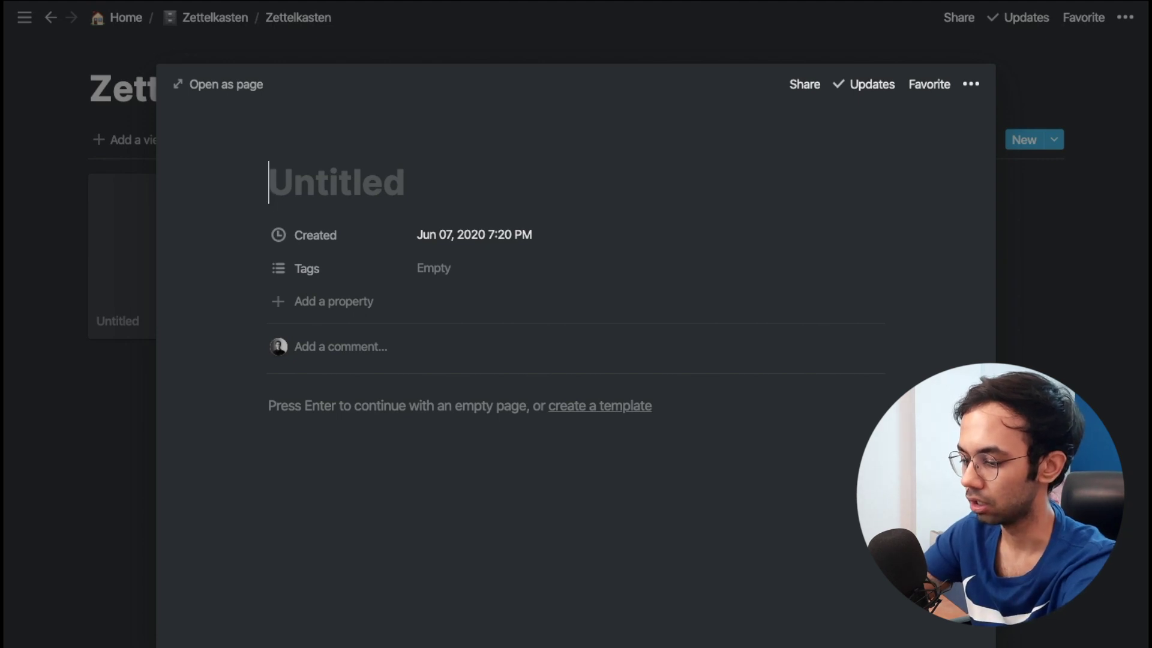
# - Title the new card "Zettelkasten (Slip-box)"
pyautogui.write('Z')
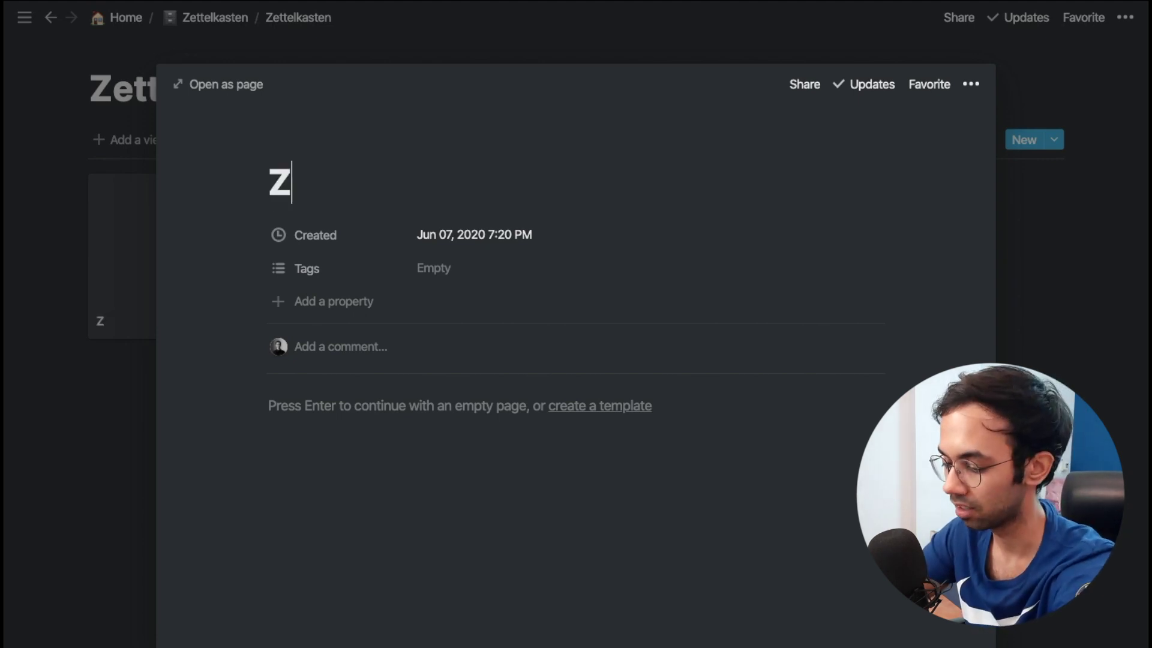
pyautogui.write('ettelkasten (sL)')
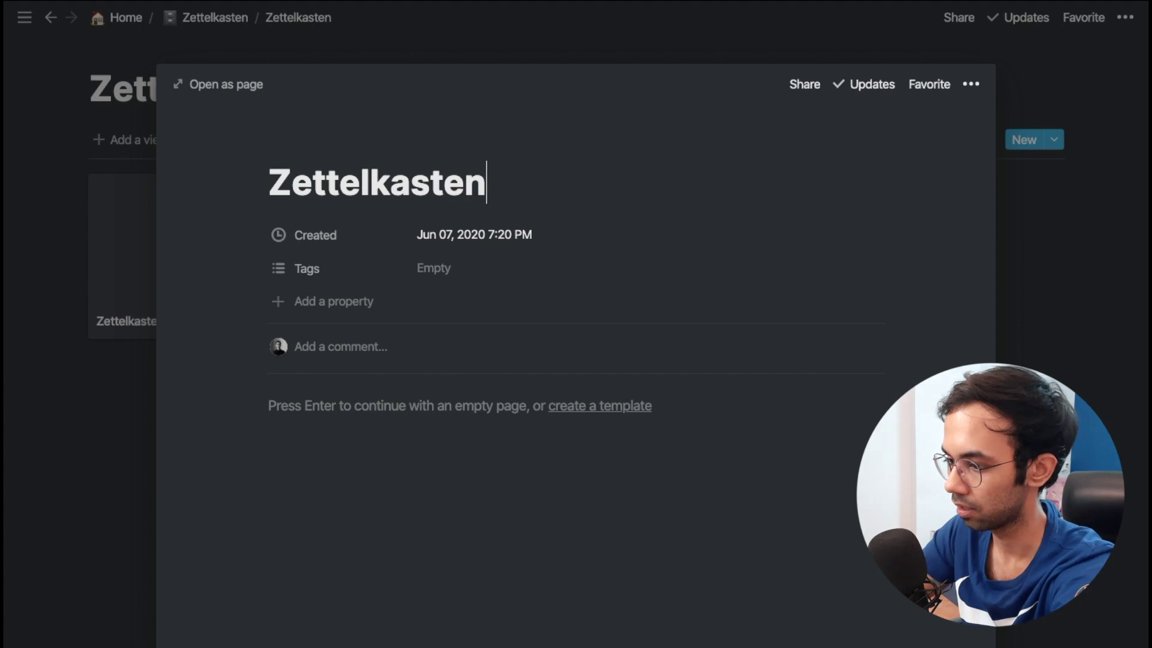
pyautogui.press('Left')
pyautogui.write('sL')
pyautogui.press('BackSpace')
pyautogui.press('BackSpace')
pyautogui.write('Slip=')
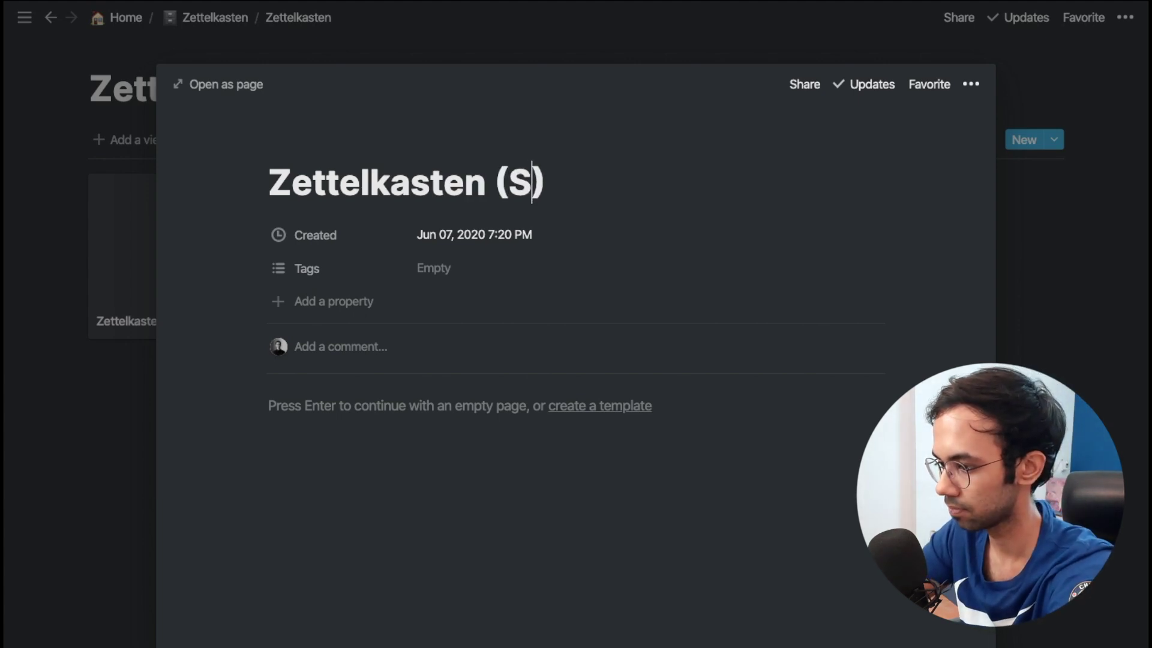
pyautogui.press('BackSpace')
pyautogui.write('-box')
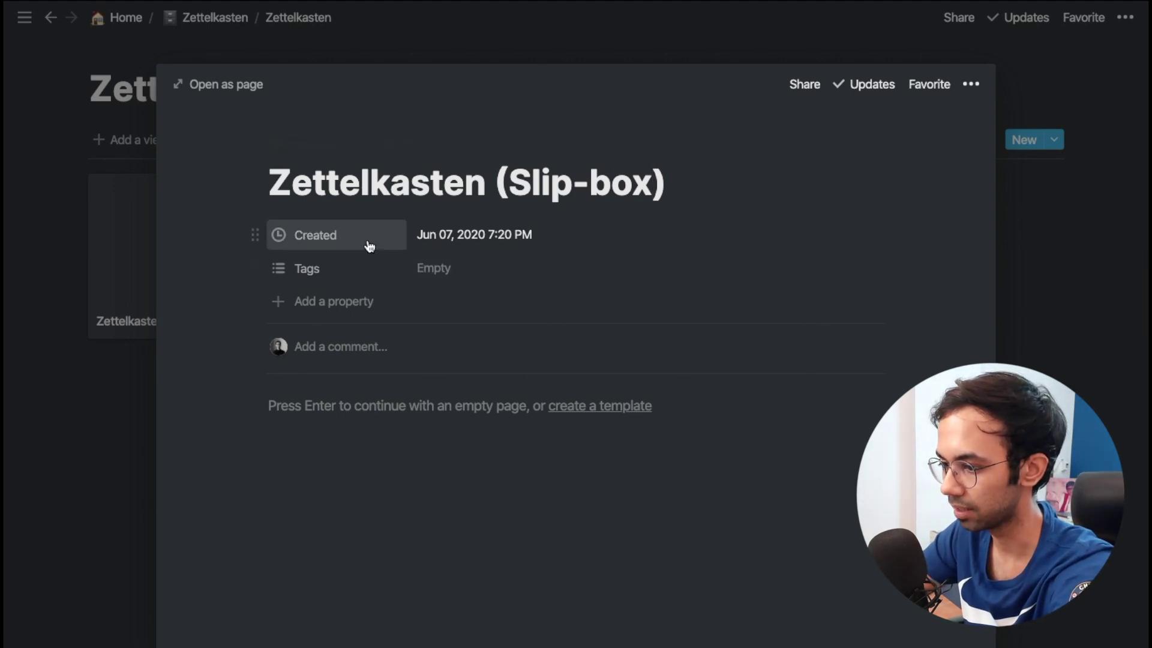
# - Create the tags "Productivity" and "Learning" and assign them to the card's Tags property
pyautogui.click(444, 272)
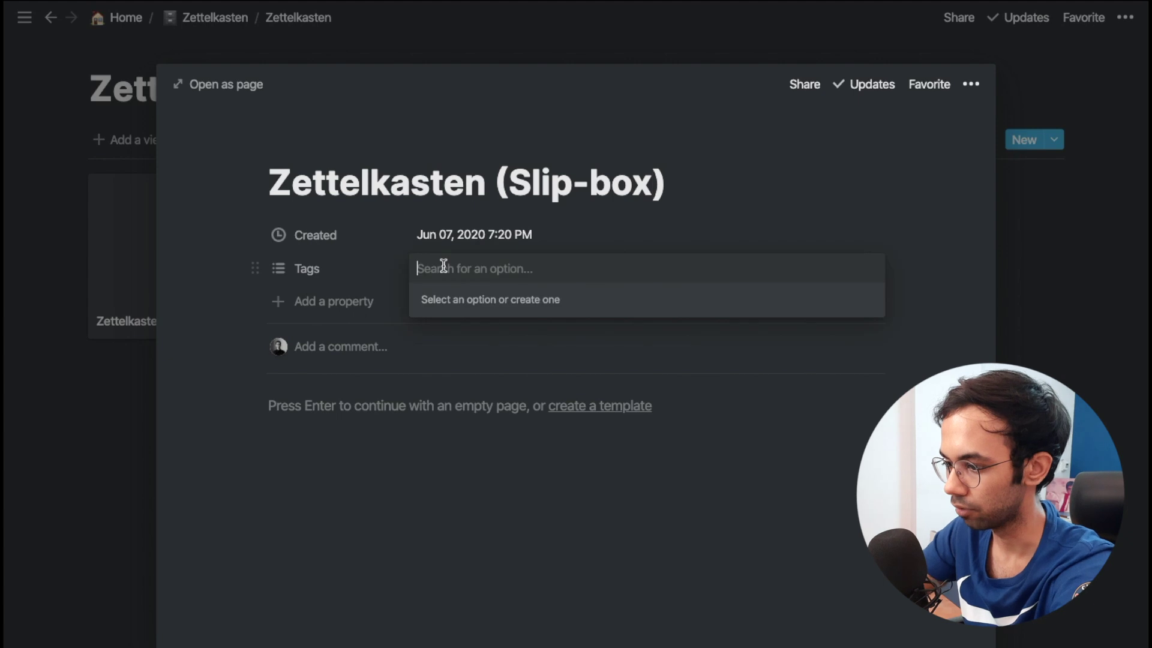
pyautogui.write('Producti')
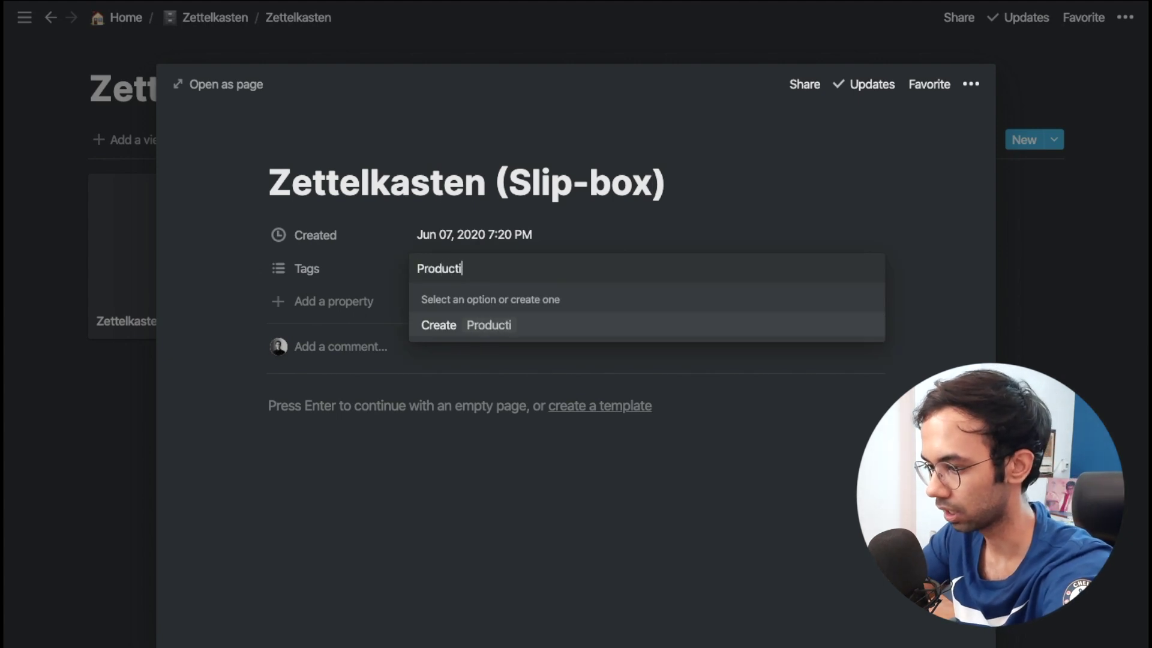
pyautogui.write('vity,Learning,')
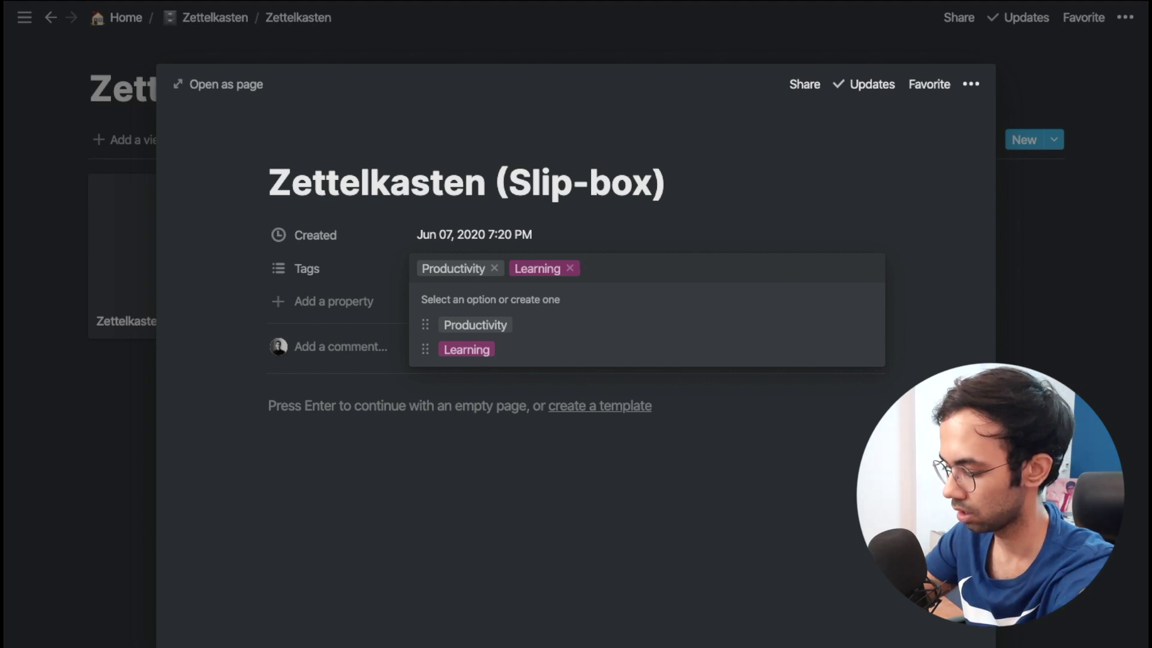
pyautogui.click(315, 311)
# - Add a property named "UID" to the card and make it a Formula property
pyautogui.click(311, 301)
pyautogui.write('UID')
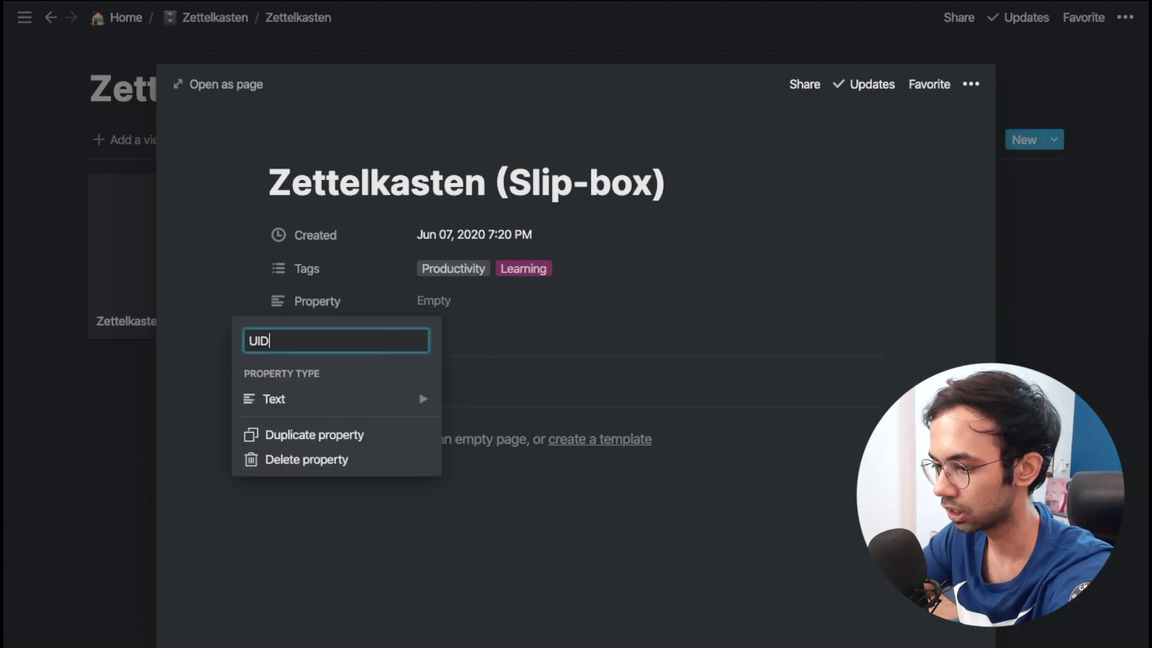
pyautogui.click(299, 409)
pyautogui.scroll(-3, 533, 390)
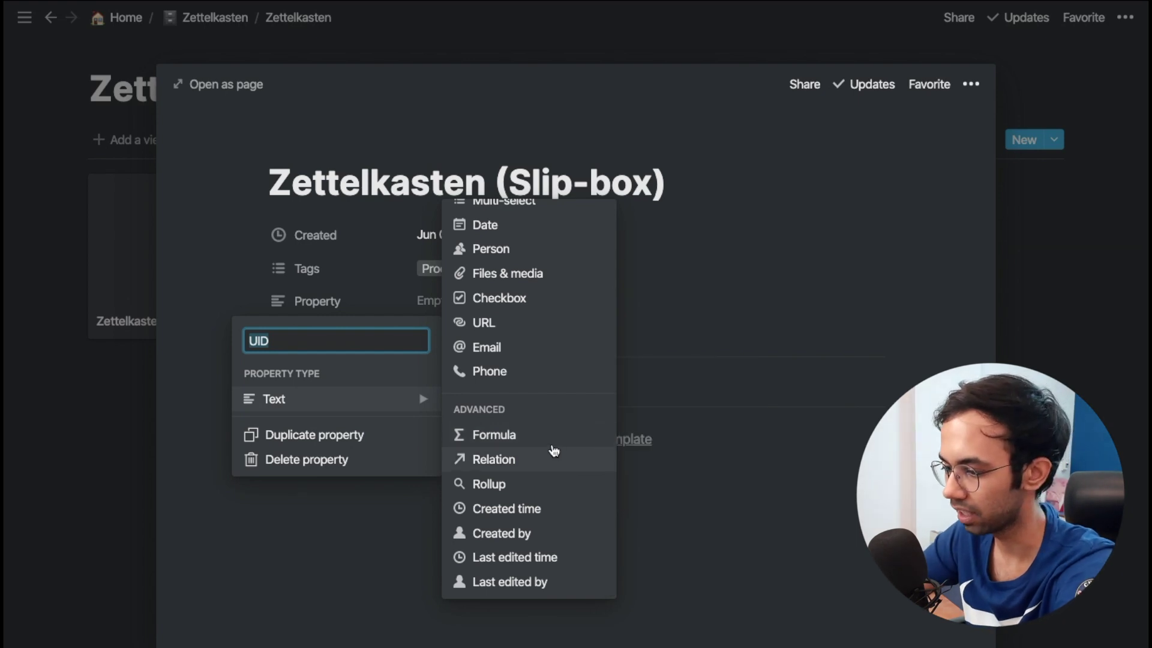
pyautogui.click(540, 435)
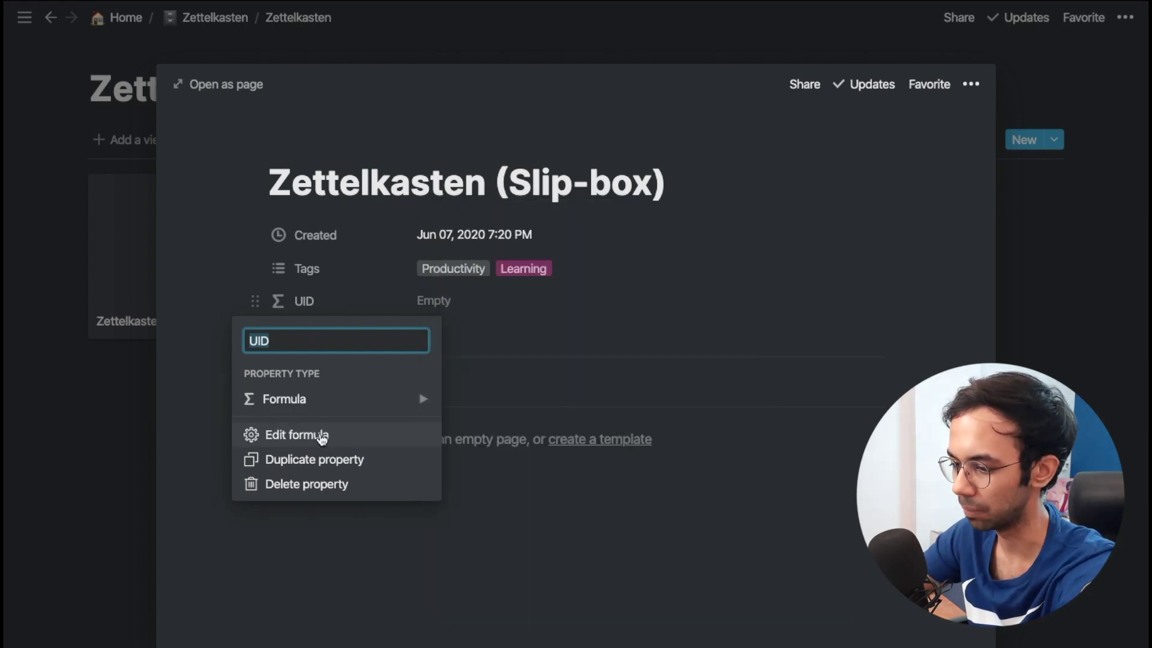
# - Set the UID formula to formatDate(prop("Created"), "YYYYMMDDHHmm")
pyautogui.click(323, 438)
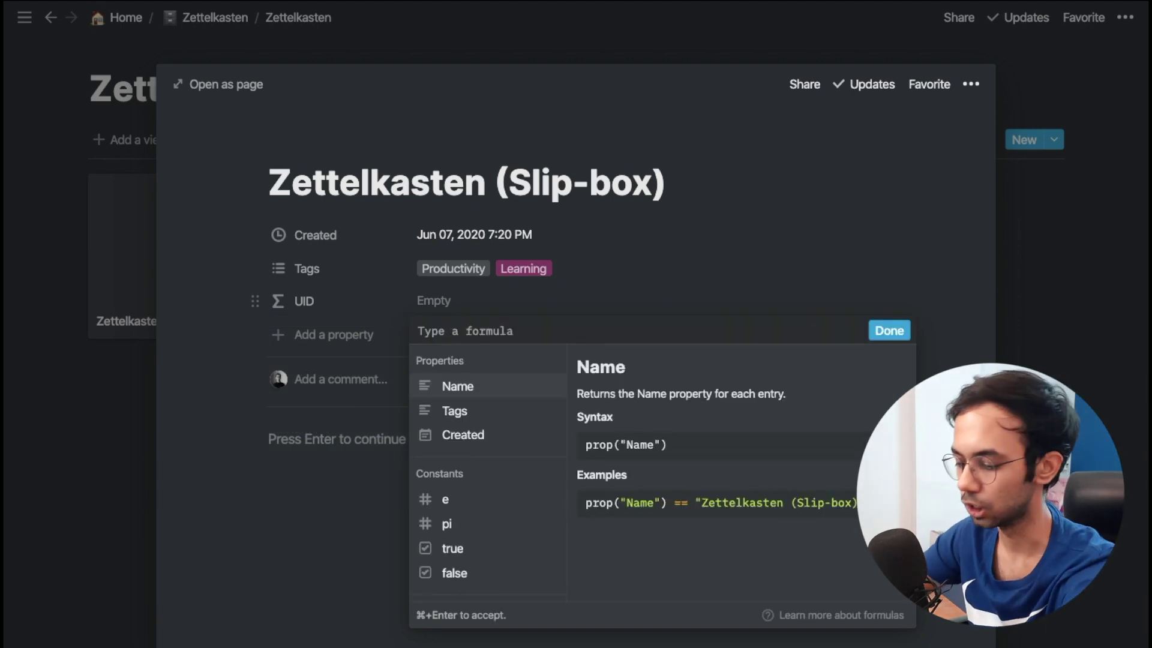
pyautogui.write('formatDate(prop("Created"), "YYYYMMDDHHmm")')
pyautogui.click(898, 331)
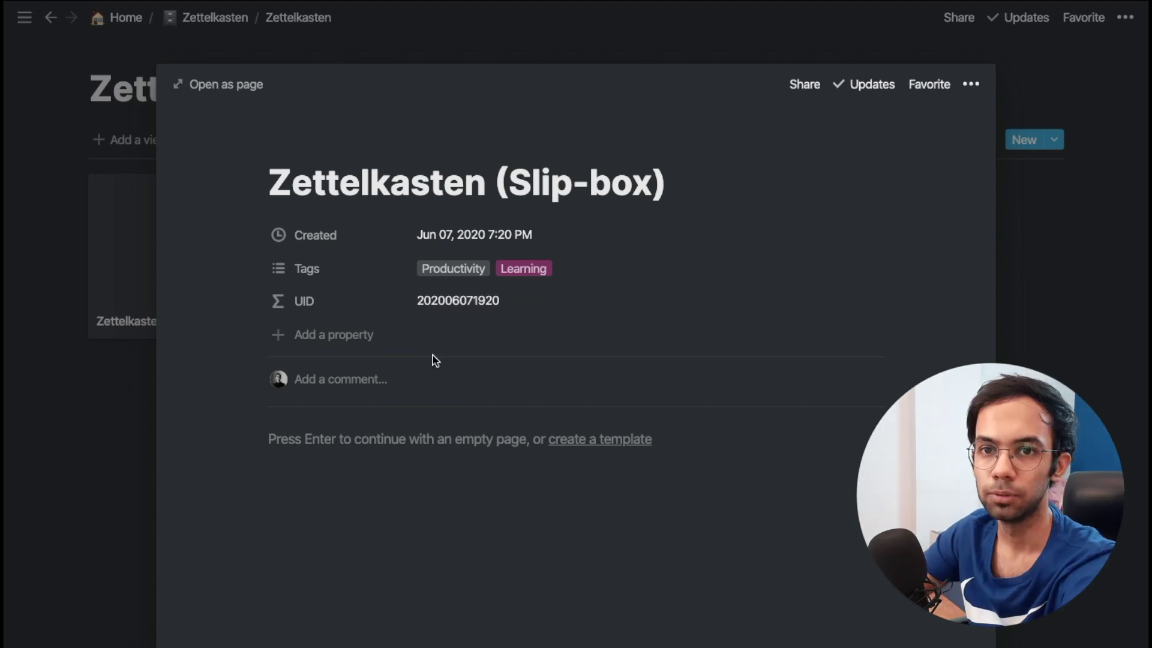
# - Add a property named "Source" to the card and choose Relation as its type
pyautogui.click(329, 335)
pyautogui.write('so')
pyautogui.press('BackSpace')
pyautogui.press('BackSpace')
pyautogui.write('Source')
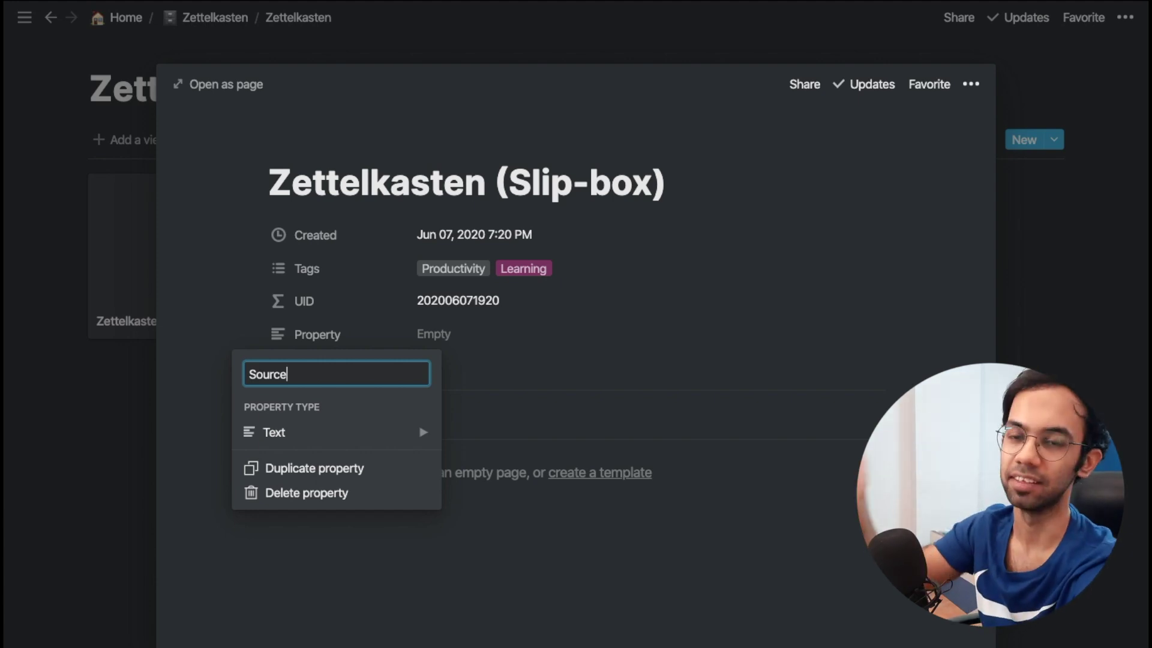
pyautogui.click(329, 436)
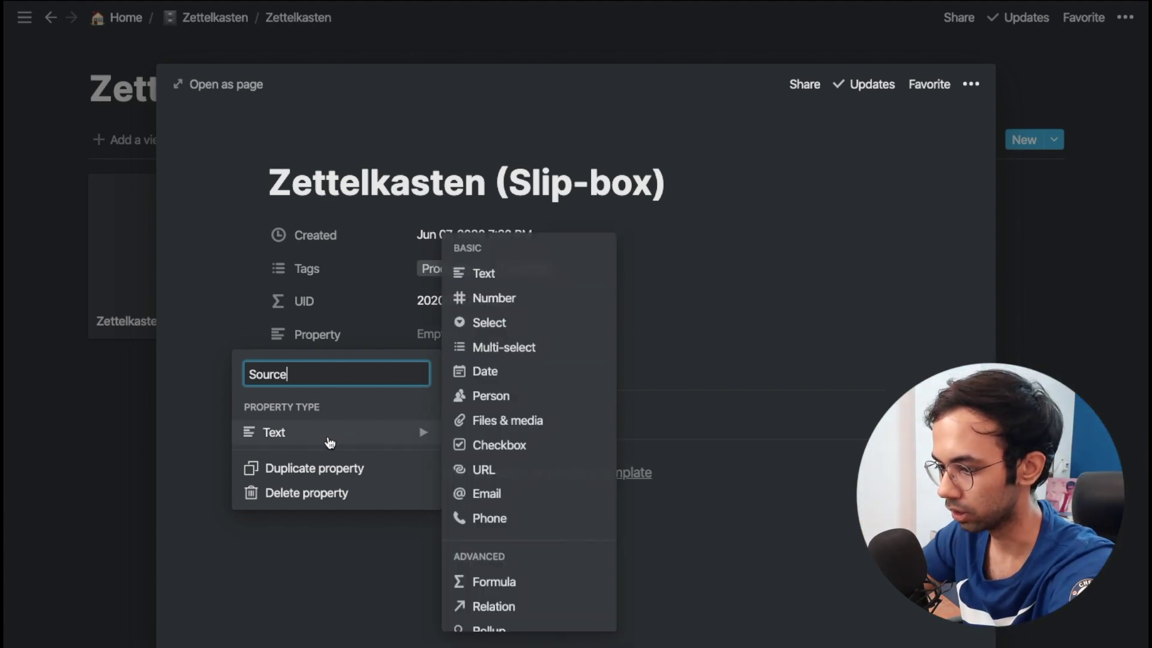
pyautogui.scroll(-2, 492, 474)
pyautogui.click(510, 538)
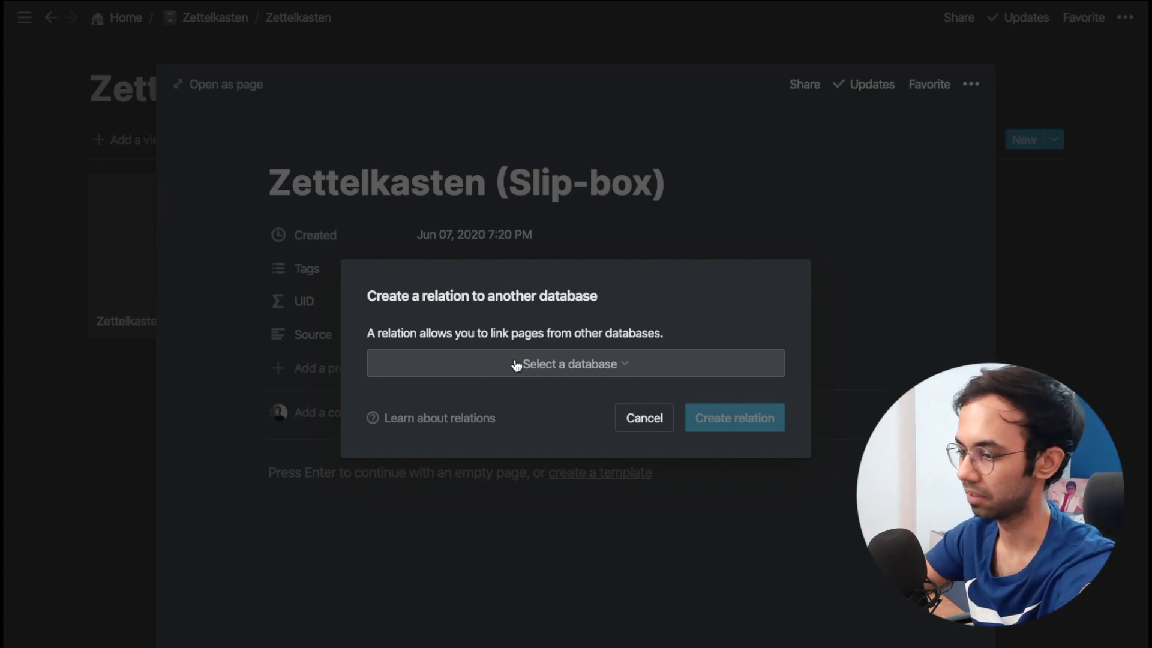
# - Create the Source property's relation to the "Reference box" database
pyautogui.click(516, 365)
pyautogui.write('refere')
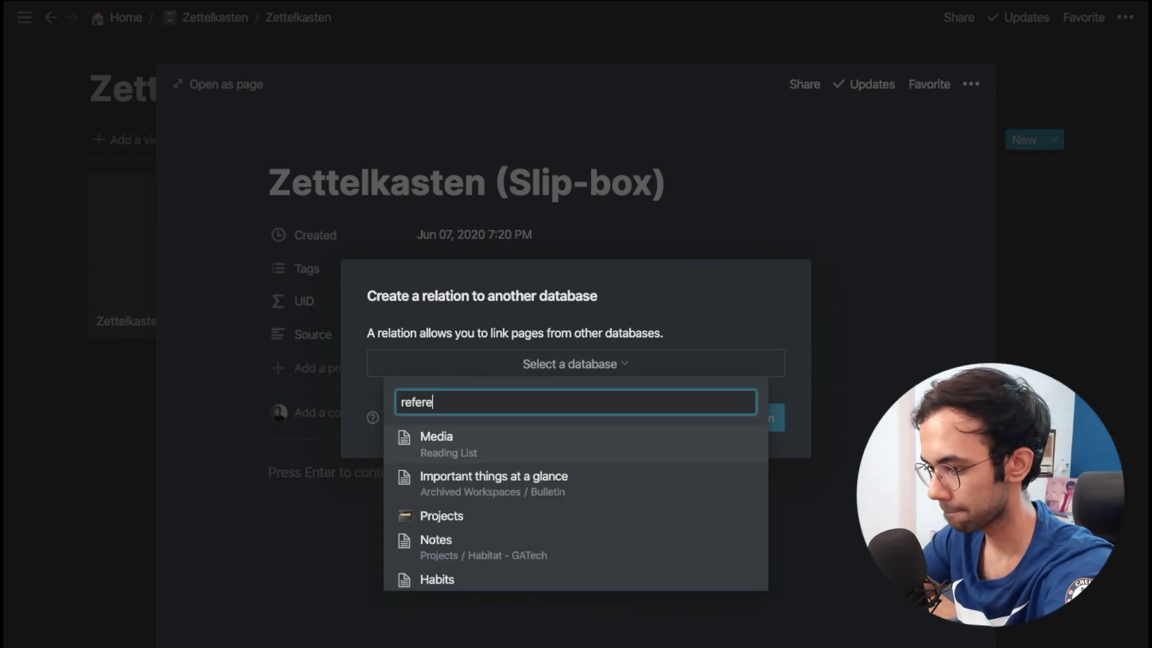
pyautogui.write('nce b')
pyautogui.press('Return')
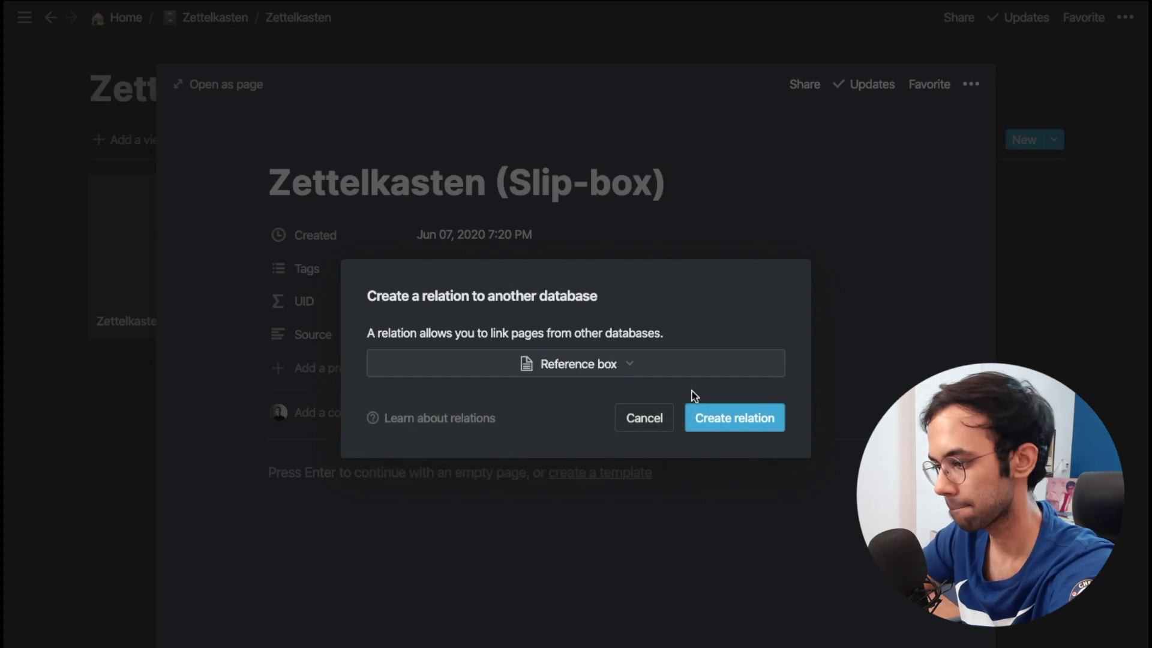
pyautogui.click(709, 424)
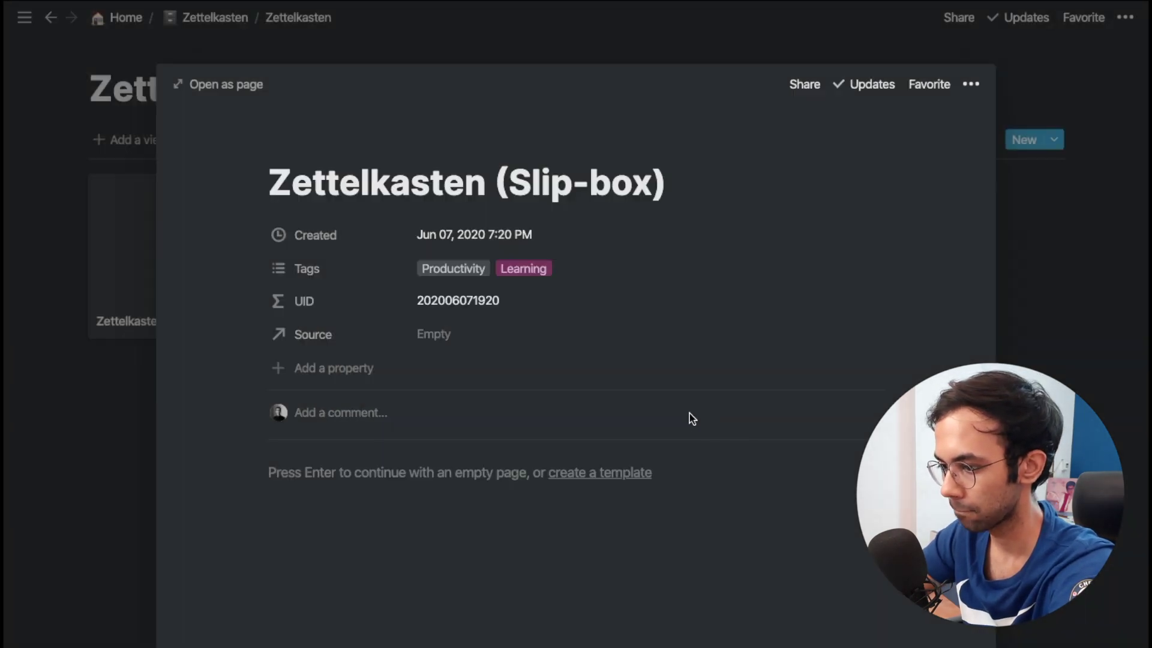
# - Link "How to take smart notes" as the card's Source and open the card as a full page
pyautogui.click(457, 340)
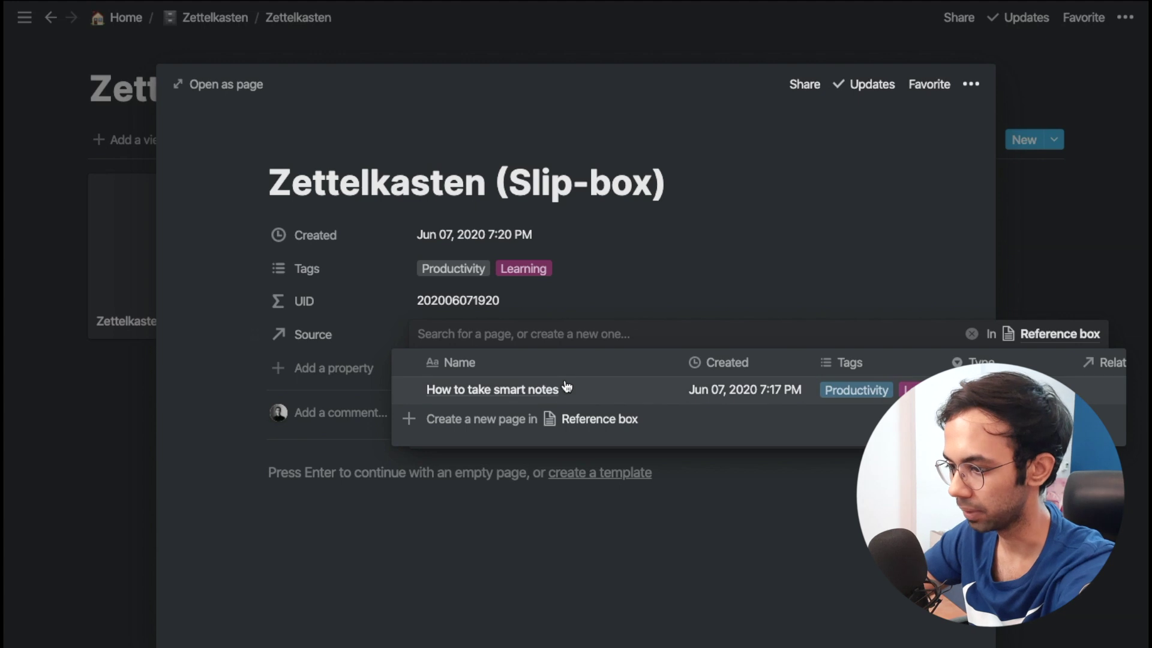
pyautogui.click(571, 392)
pyautogui.click(719, 517)
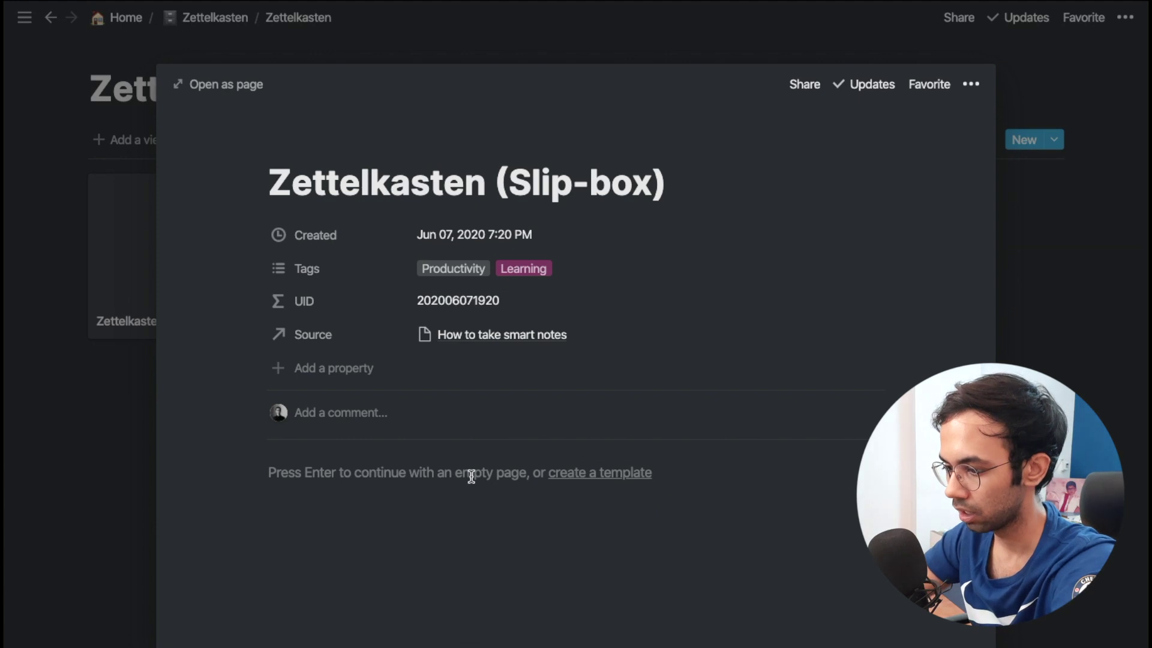
pyautogui.hotkey('ctrl', 'Return')
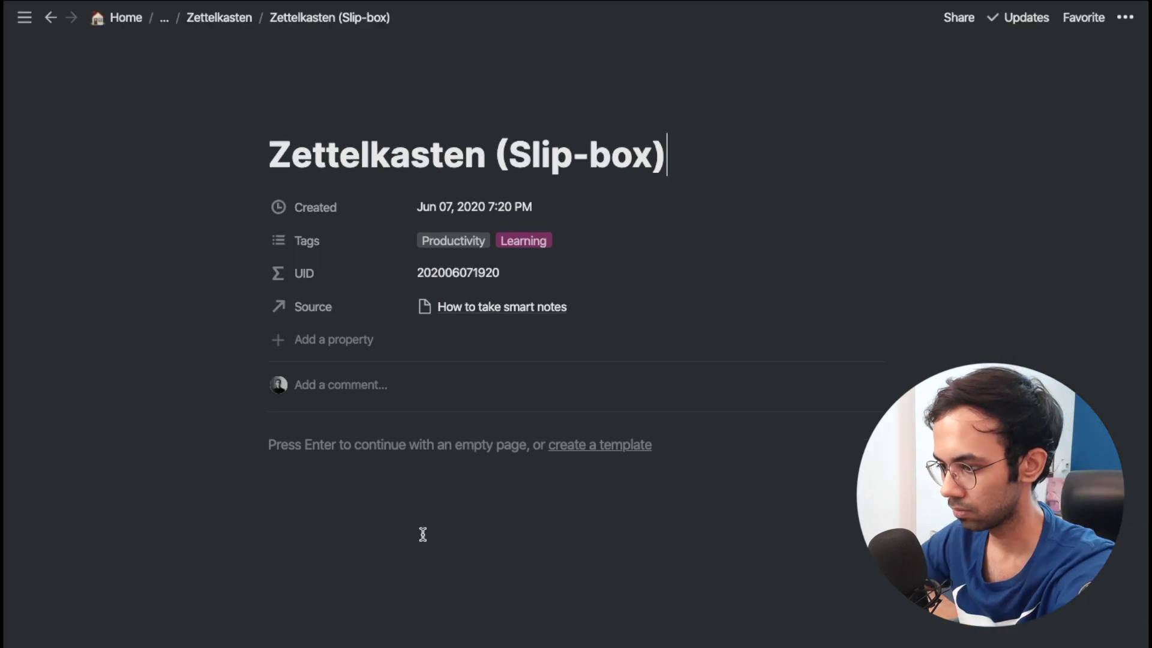
# - Add a Text property named "Source metadata" to the "Zettelkasten (Slip-box)" page
pyautogui.click(303, 342)
pyautogui.write('Source metadata')
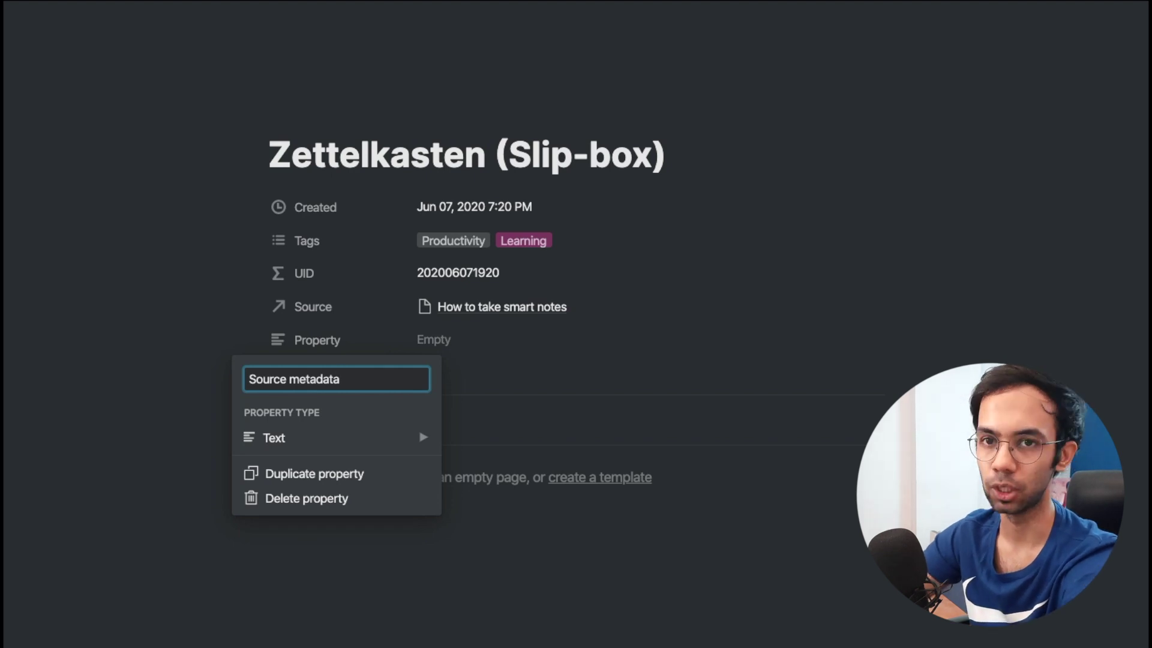
pyautogui.click(423, 346)
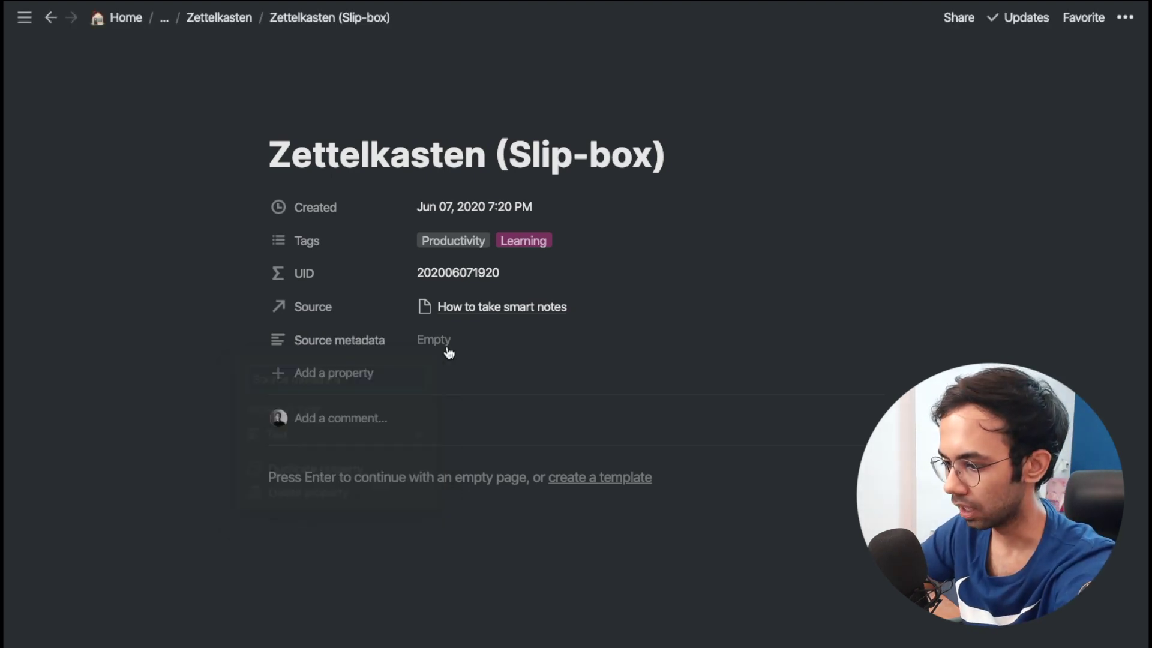
pyautogui.click(459, 343)
pyautogui.write('C')
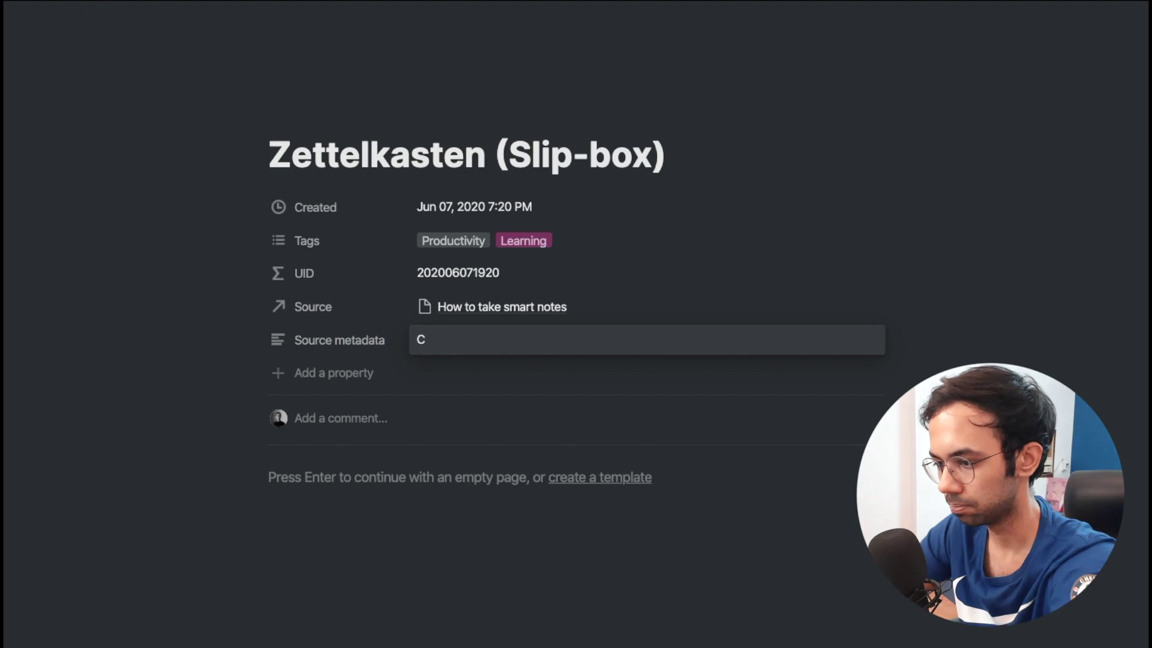
pyautogui.press('Escape')
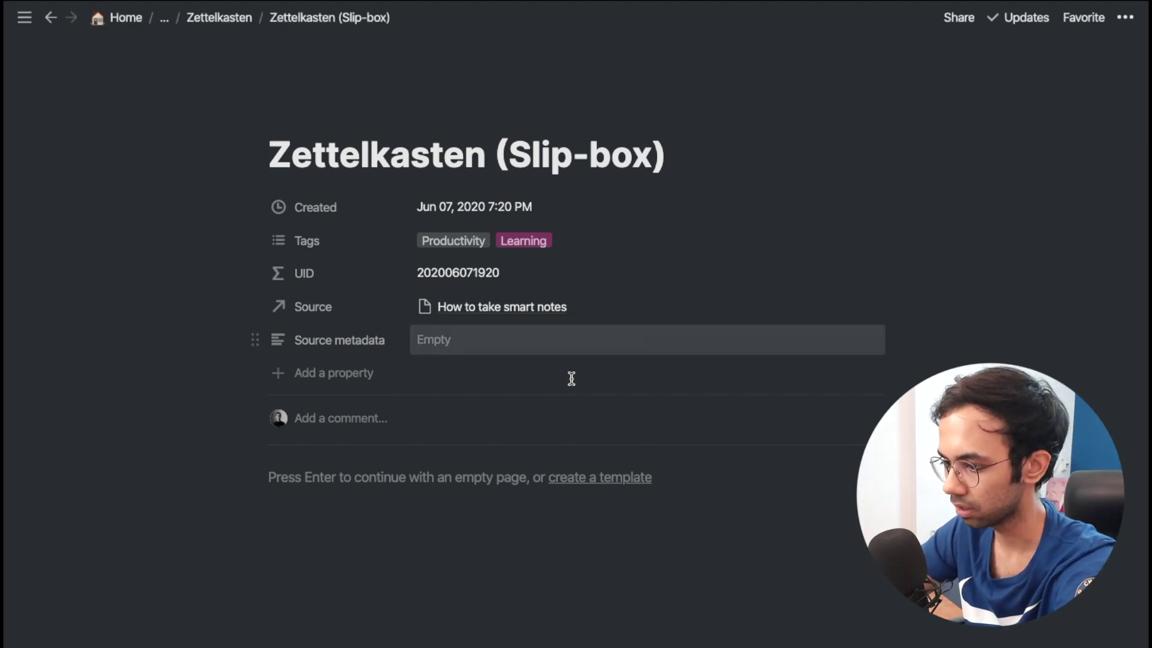
# - Paste the copied notes explaining Zettelkasten and its Reference box, Main box and Index into the page body
pyautogui.click(426, 480)
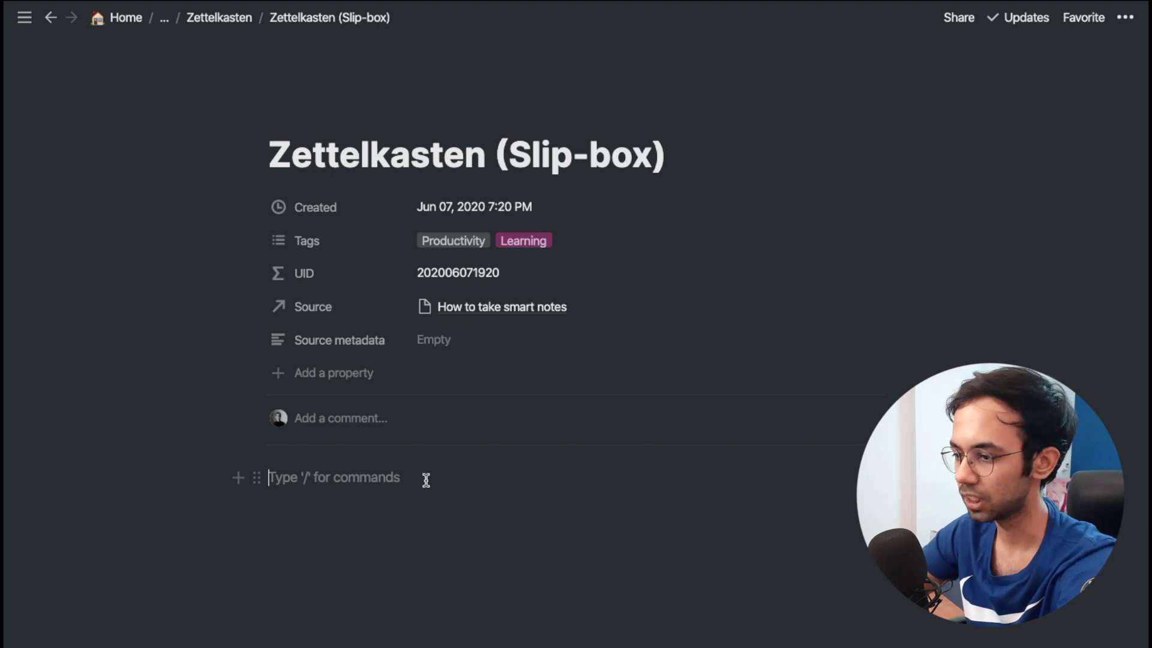
pyautogui.hotkey('ctrl', 'v')
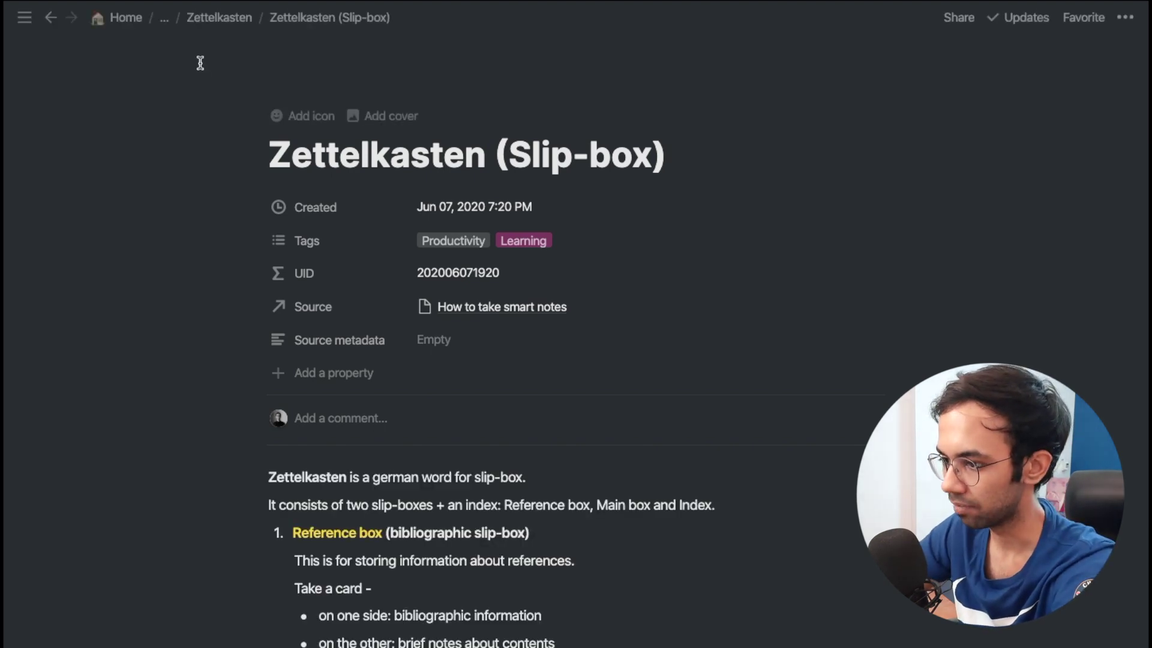
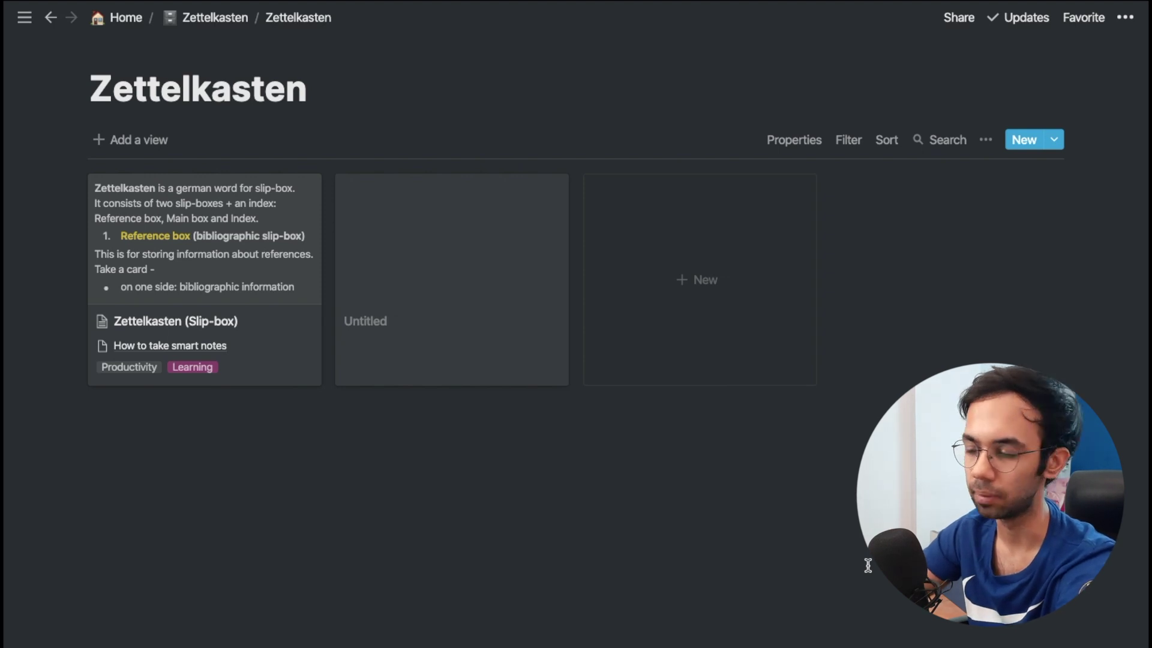
# - Open the untitled card in the gallery, title it "Active inhibition" and paste the copied notes on forgetting into its body
pyautogui.click(432, 364)
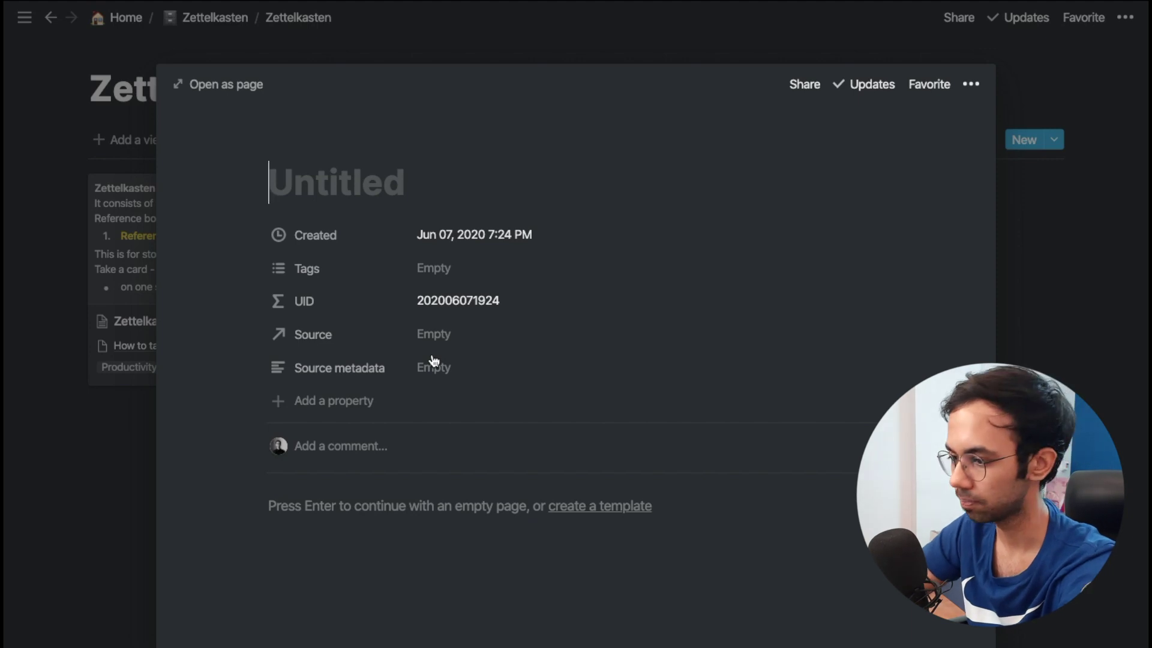
pyautogui.write('Active inhibition')
pyautogui.click(362, 510)
pyautogui.hotkey('ctrl', 'v')
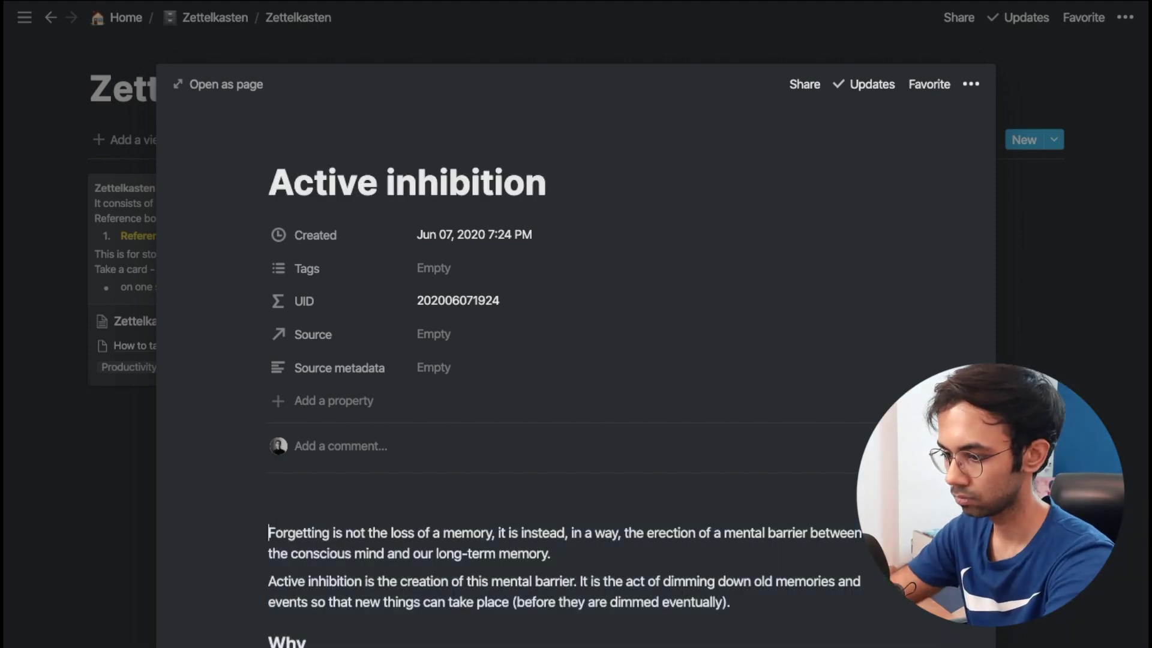
# - Link "How to take smart notes" as the Source of the "Active inhibition" card and set Source metadata to "Chapter 11.3"
pyautogui.click(433, 334)
pyautogui.click(446, 390)
pyautogui.click(443, 378)
pyautogui.write('Chapter 11.3')
pyautogui.press('Return')
# - Create the tag "Mental models" and assign it to the "Active inhibition" card
pyautogui.click(476, 268)
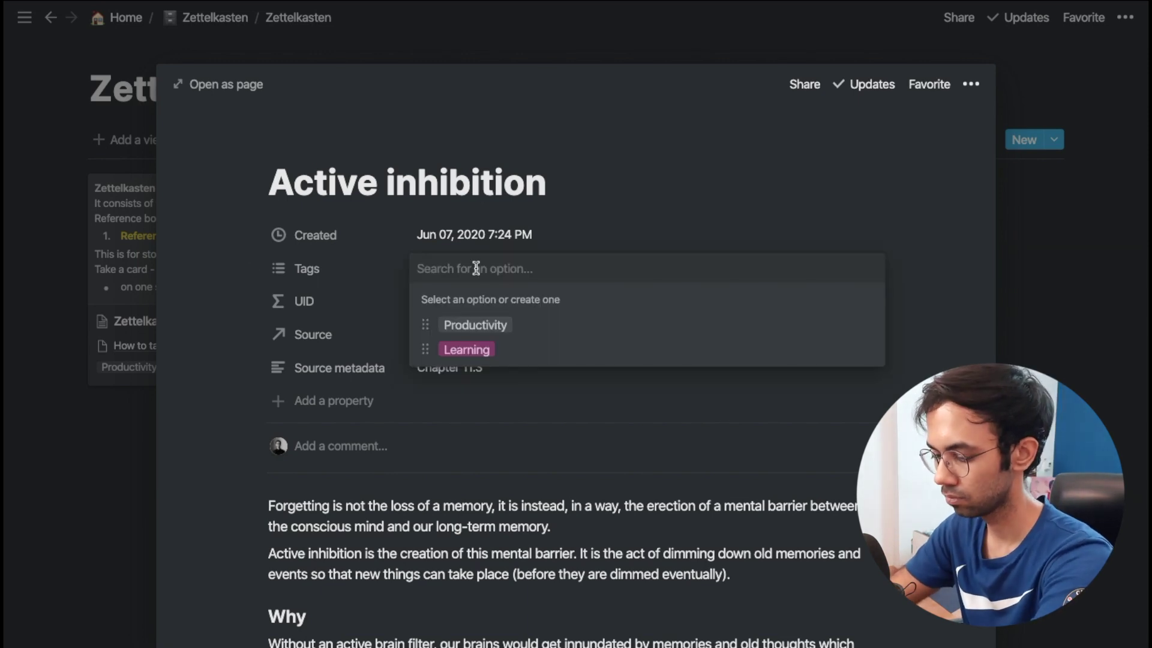
pyautogui.write('Mental models')
pyautogui.press('Return')
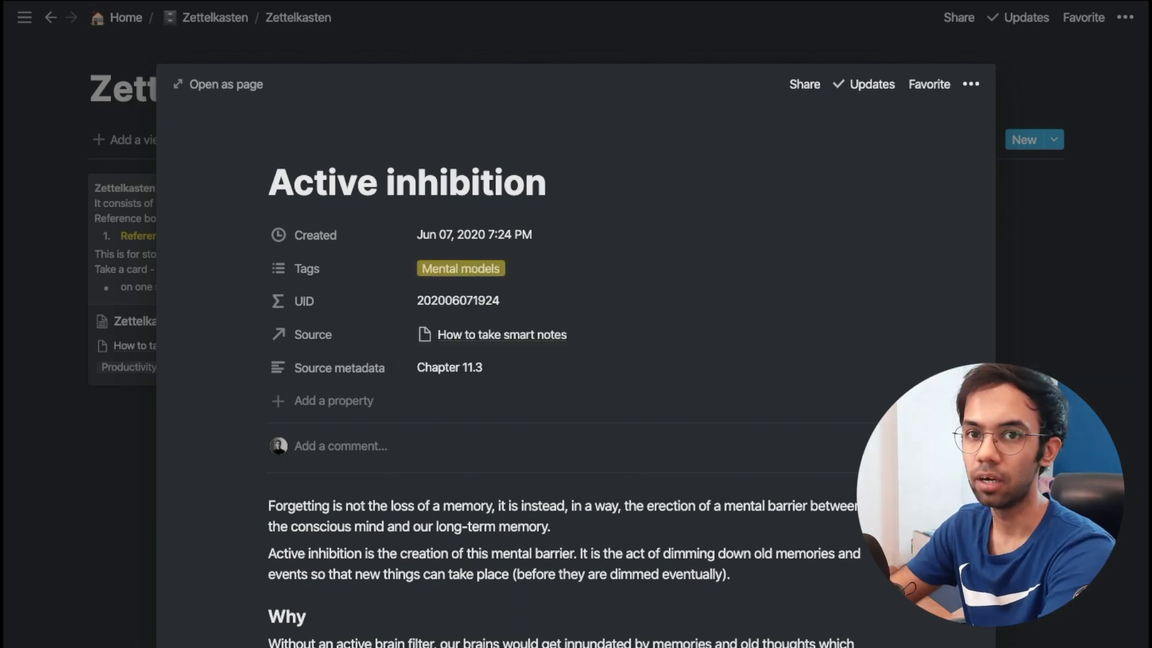
# - Open the Reference box table and delete the two empty rows below "How to take smart notes"
pyautogui.press('Escape')
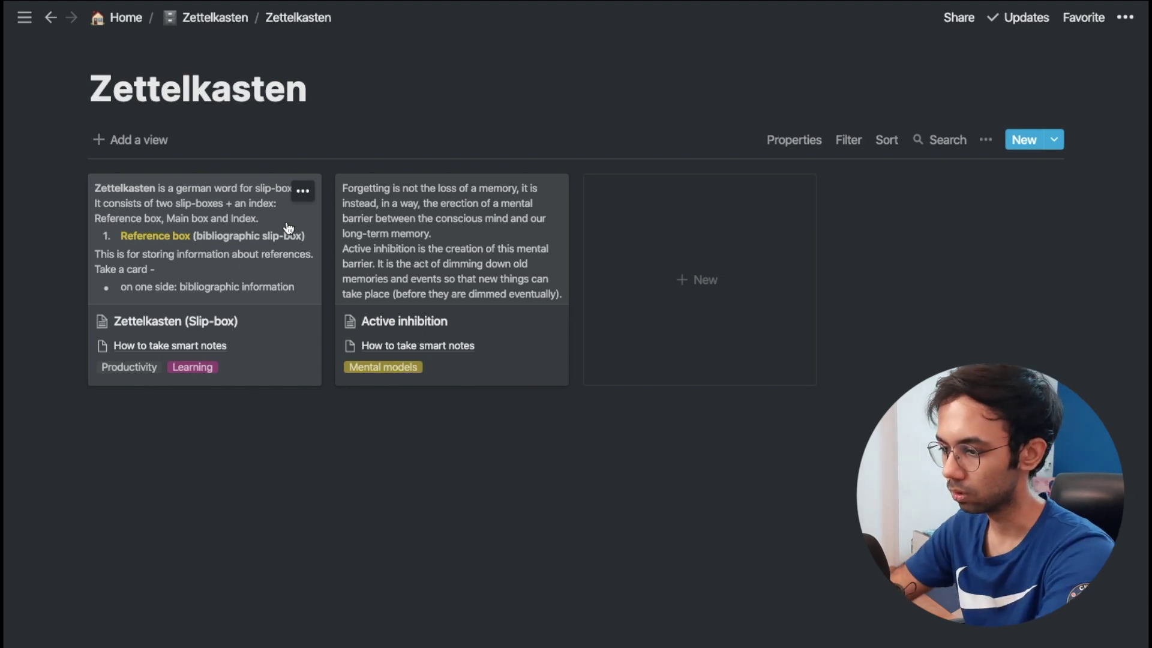
pyautogui.click(201, 24)
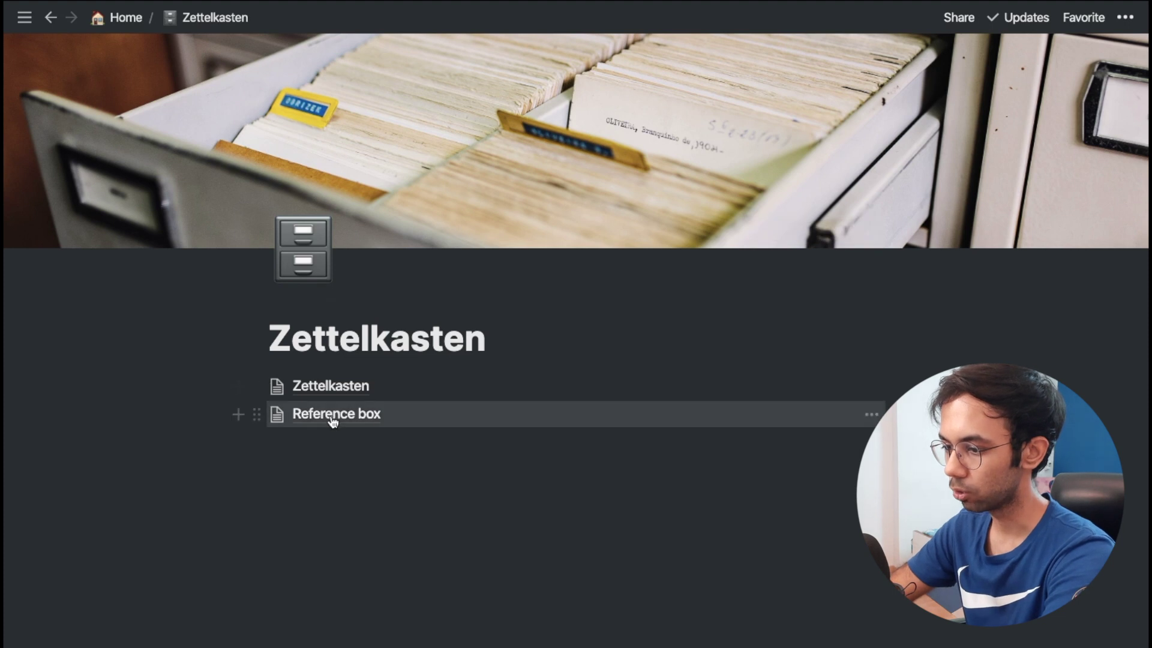
pyautogui.click(333, 422)
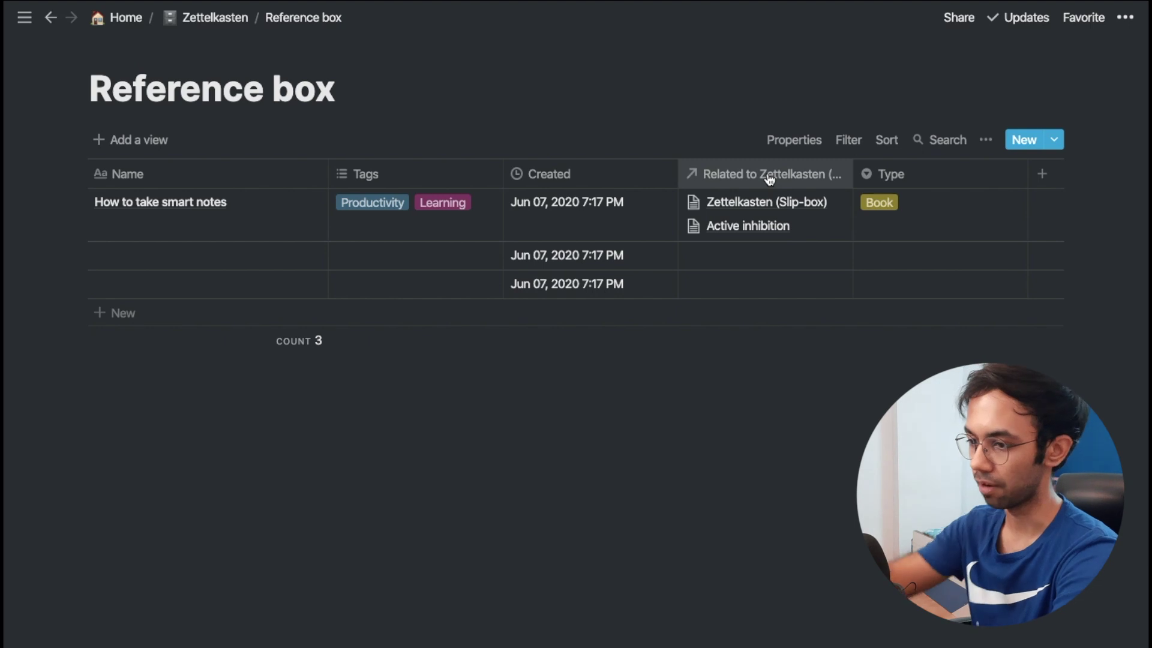
pyautogui.moveTo(36, 254); pyautogui.dragTo(198, 310)
pyautogui.press('Delete')
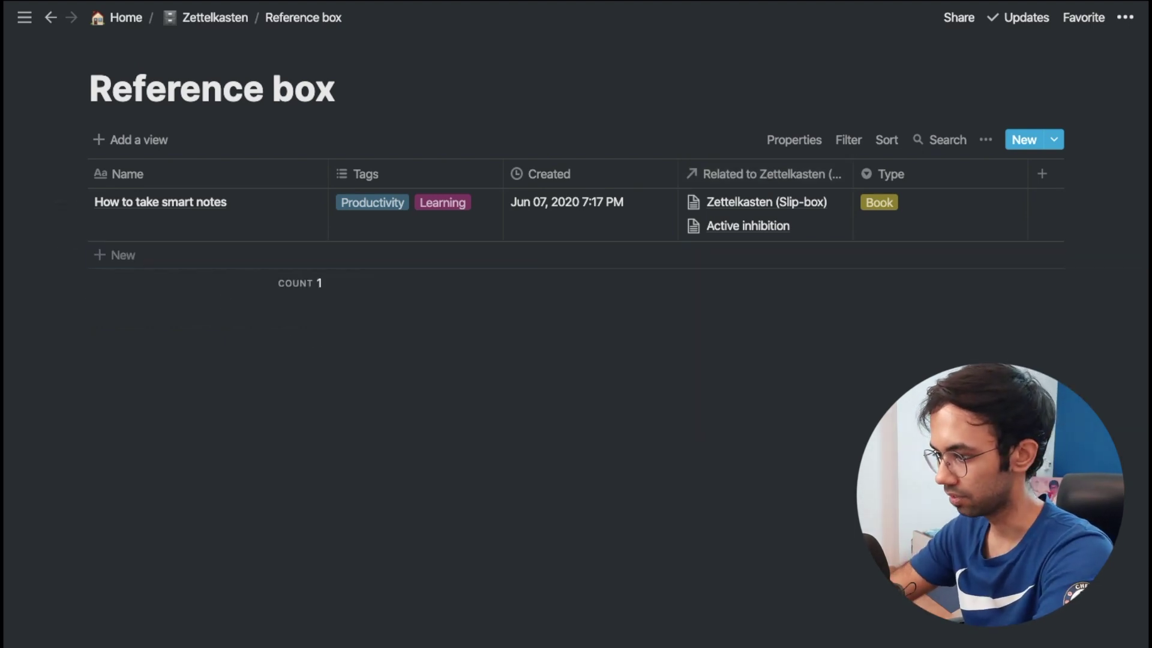
# - Rename the relation column pointing to the Zettelkasten gallery as "Referred in"
pyautogui.click(724, 174)
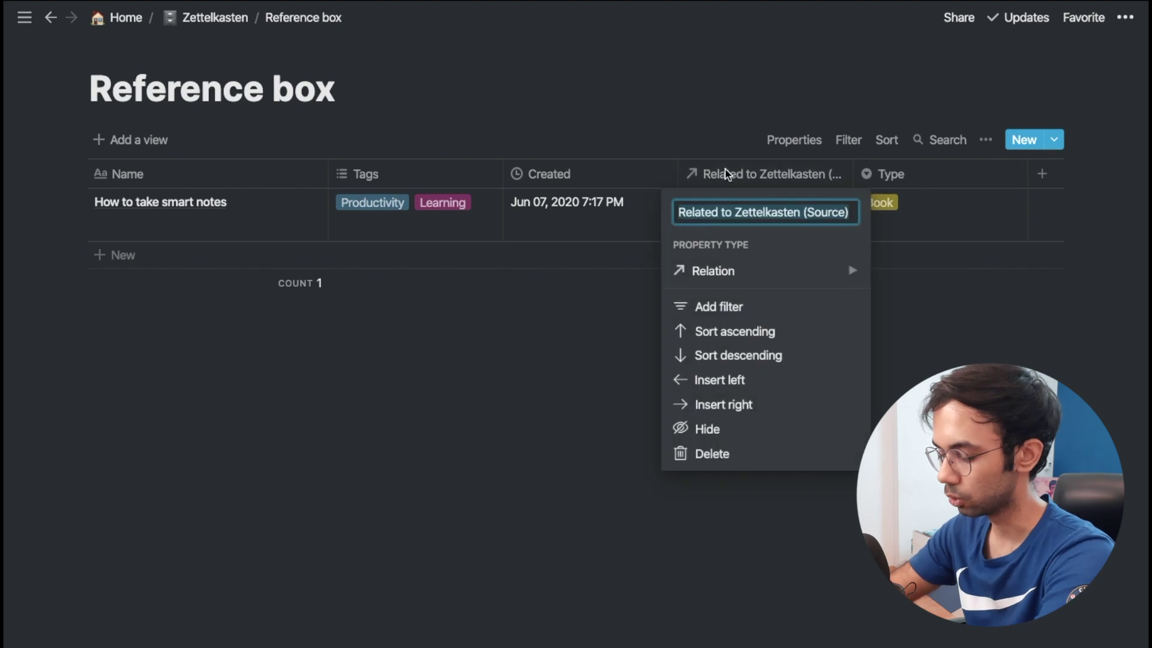
pyautogui.write('Ci')
pyautogui.press('BackSpace')
pyautogui.press('BackSpace')
pyautogui.write('Referred in')
pyautogui.press('Return')
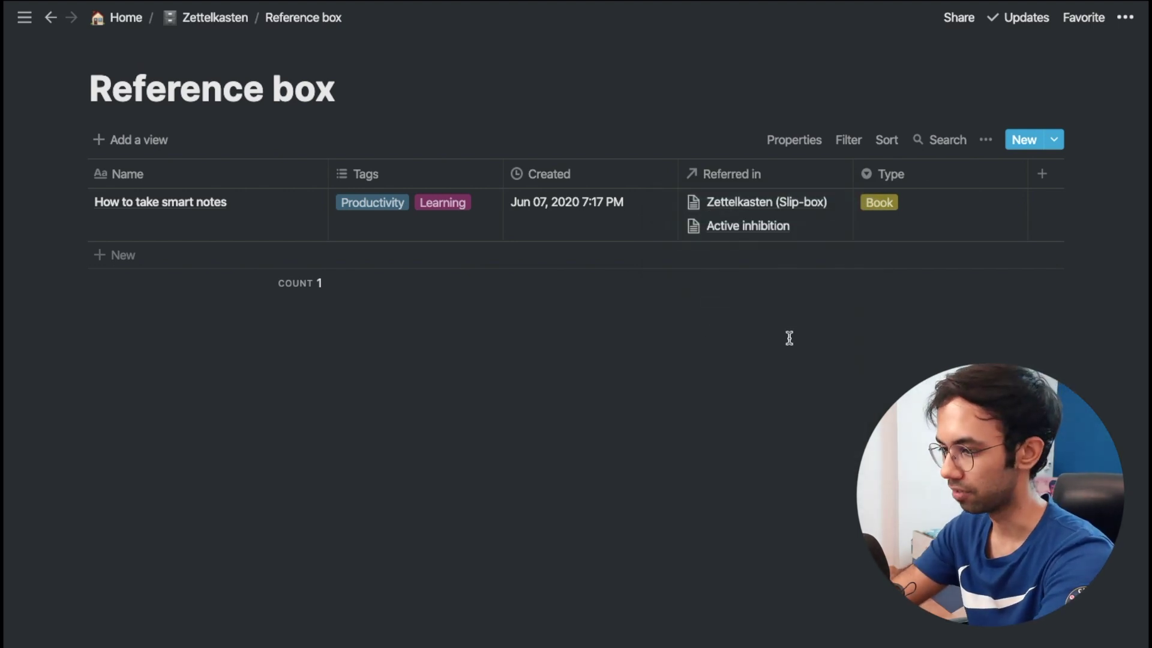
# - Create a new card in the Zettelkasten gallery, open it as a full page and title it "Learning is enhanced by networked connections"
pyautogui.press('super+bracketleft')
pyautogui.click(346, 387)
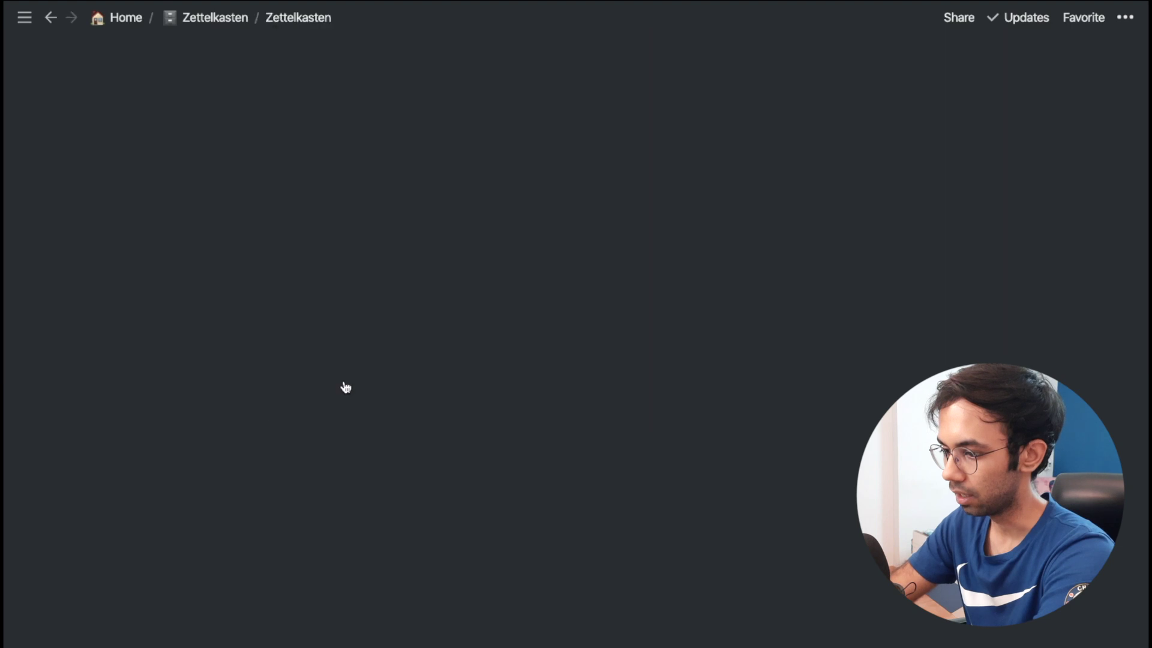
pyautogui.click(686, 285)
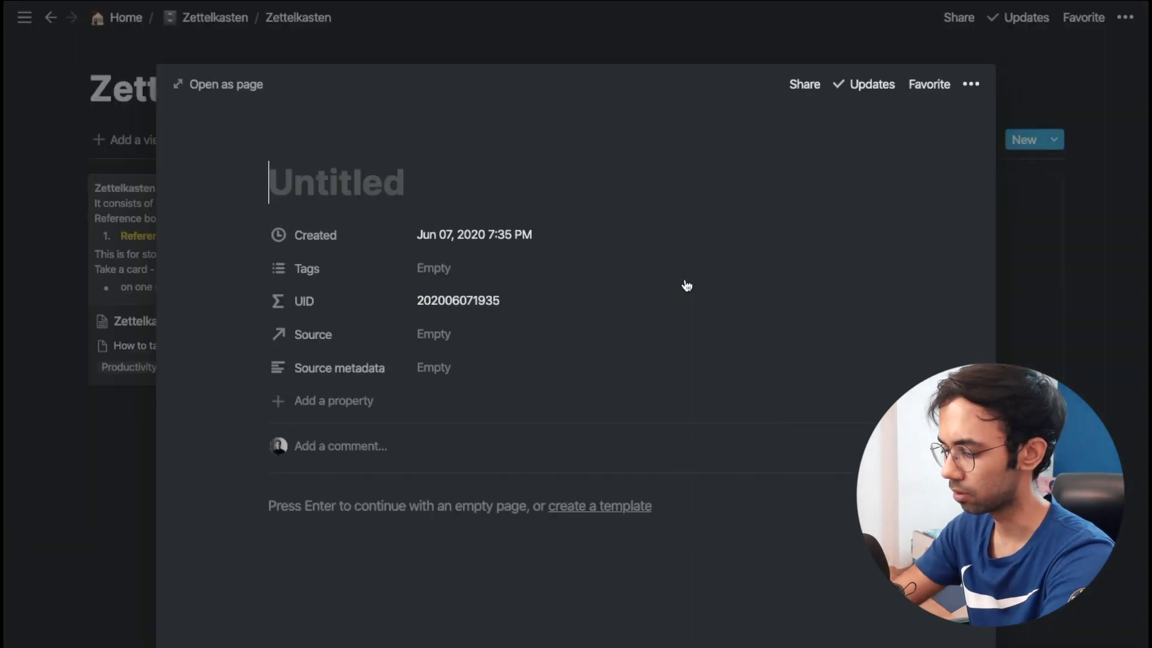
pyautogui.press('super+Return')
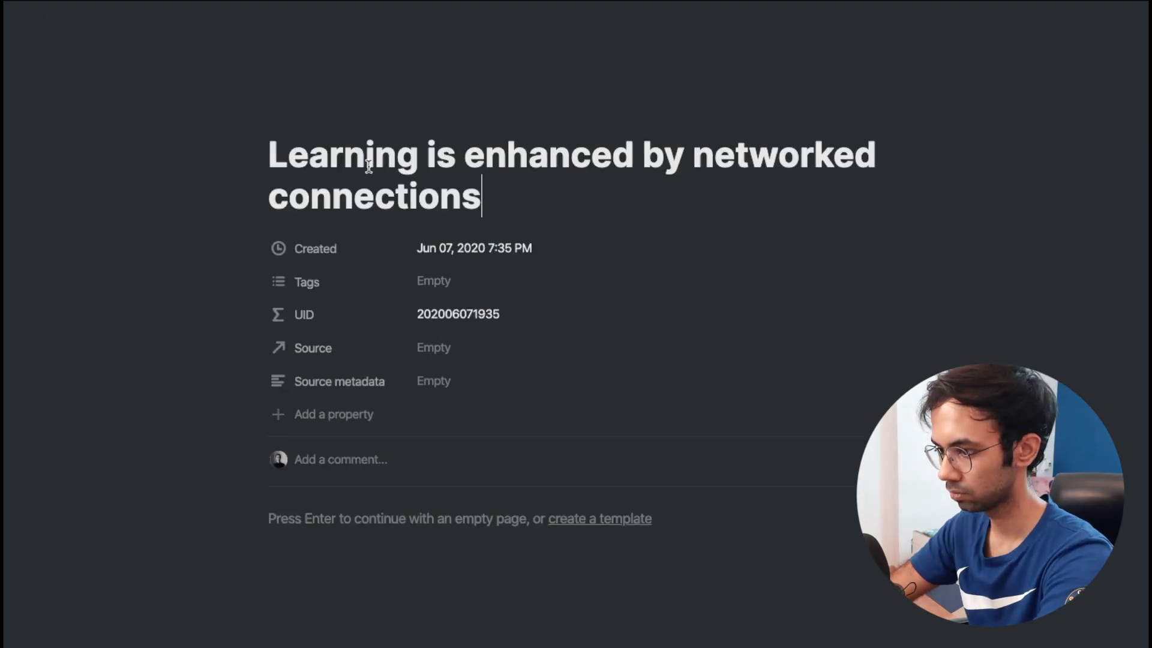
# - Assign the tags "Mental models", "Learning" and "Productivity" to the new card
pyautogui.click(434, 282)
pyautogui.write('Men')
pyautogui.press('Return')
pyautogui.write('Learni')
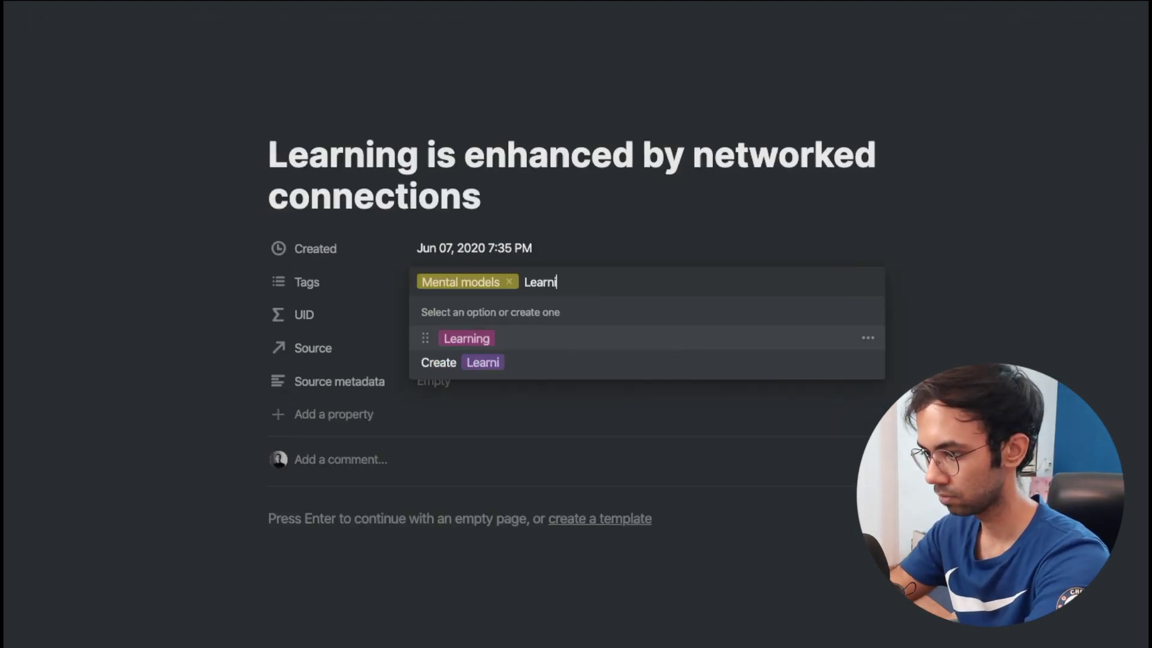
pyautogui.press('Return')
pyautogui.write('Productivity')
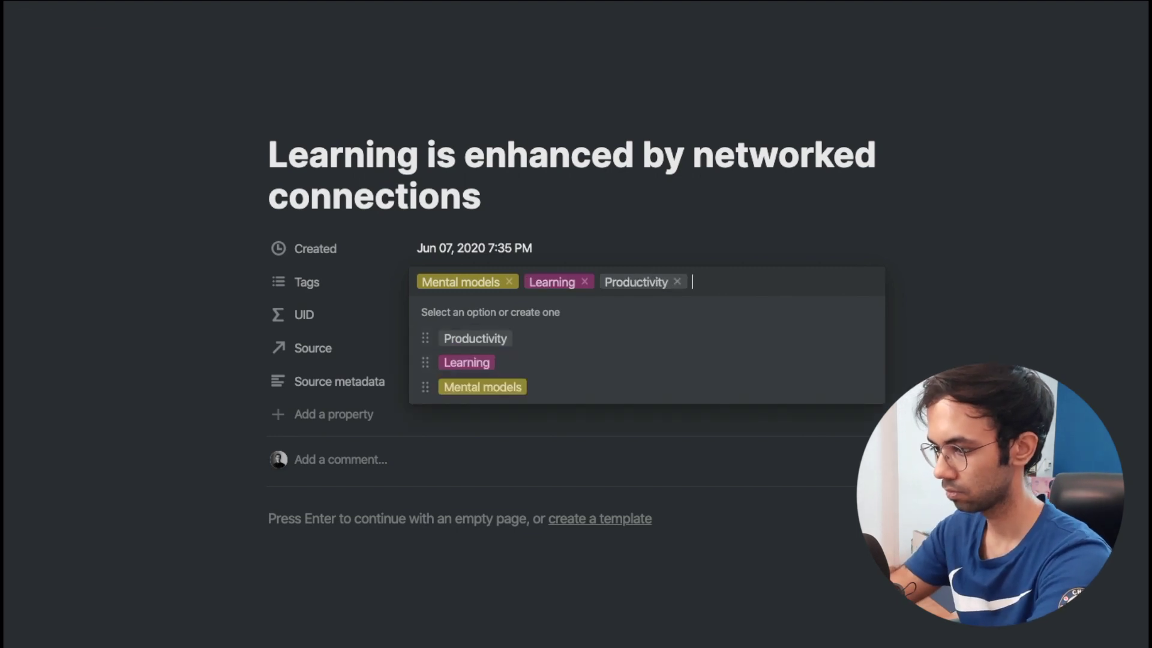
pyautogui.press('Return')
# - Paste the copied content with the brain network image into the page body and link "How to take smart notes" as the Source
pyautogui.click(376, 516)
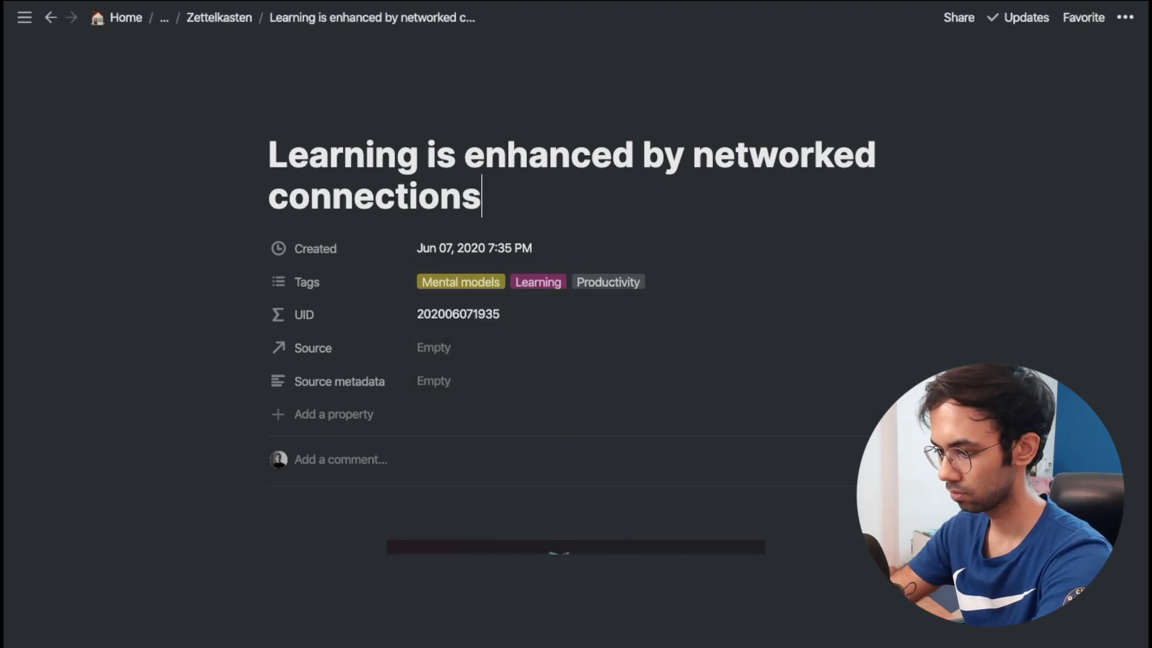
pyautogui.click(446, 346)
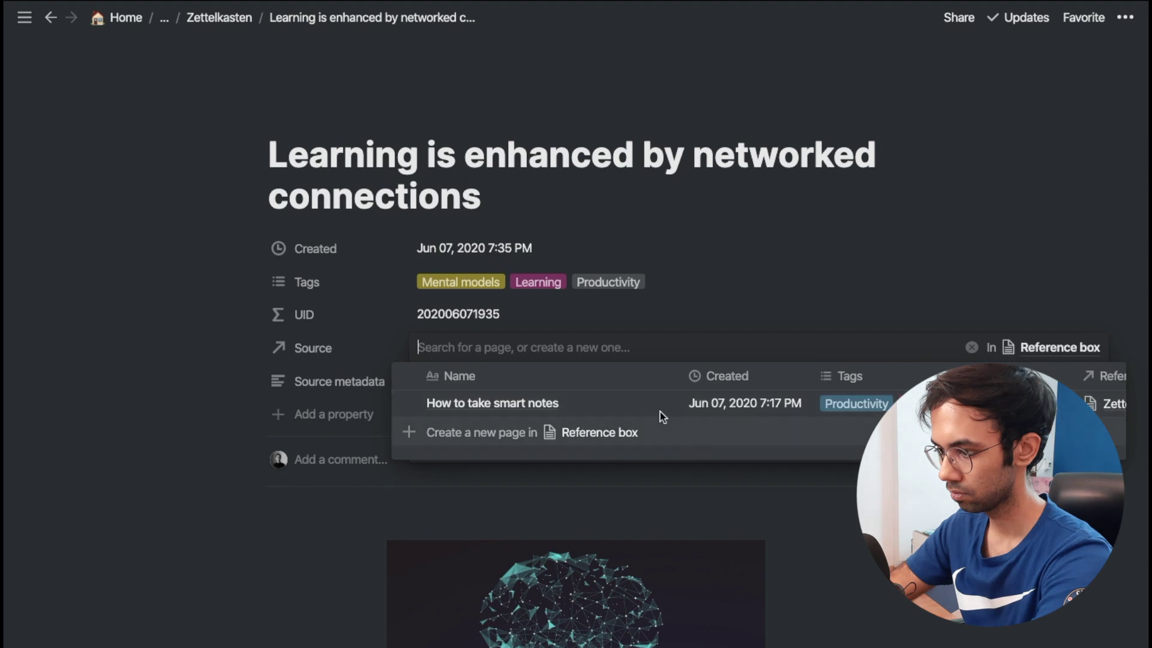
pyautogui.click(660, 408)
# - Replace the last word of the page title so it reads "Learning is enhanced by networked information"
pyautogui.click(358, 198)
pyautogui.doubleClick(359, 198)
pyautogui.write('information')
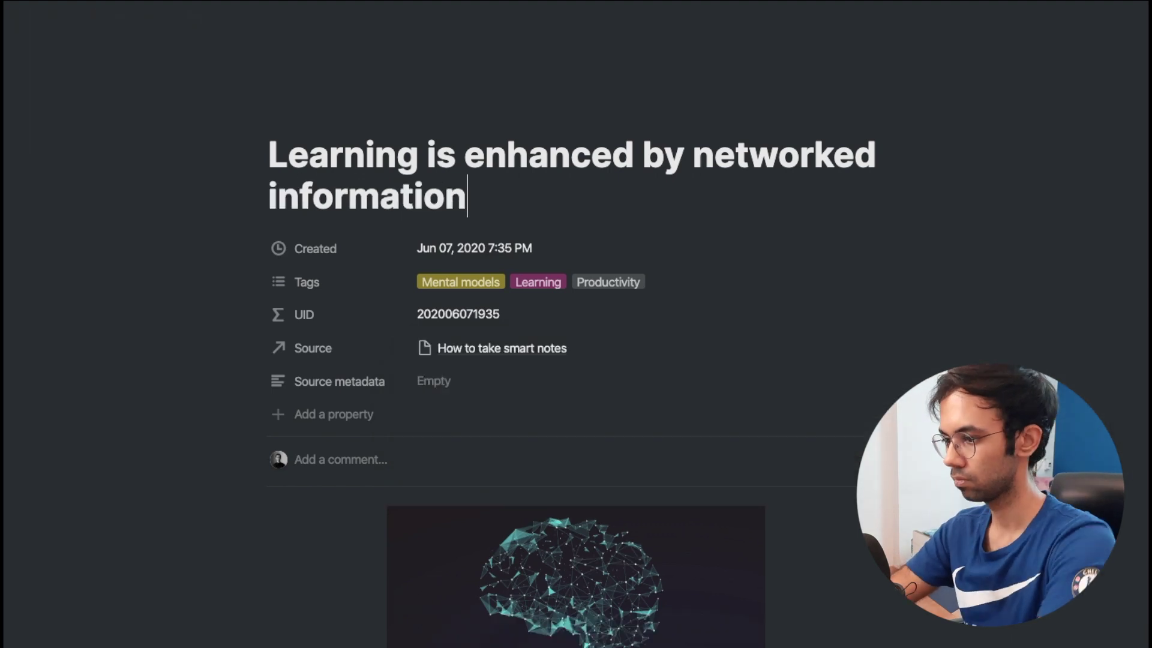
# - Open the "Active inhibition" card from the gallery as a full page and add a property named "Entrance note"
pyautogui.click(227, 19)
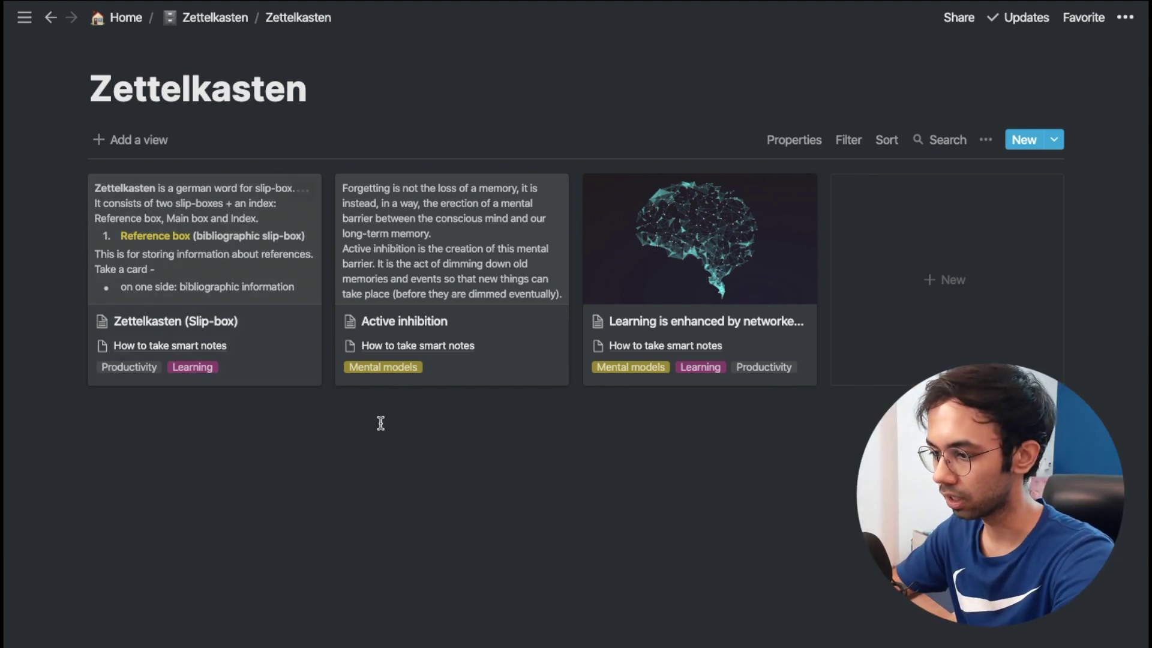
pyautogui.click(504, 334)
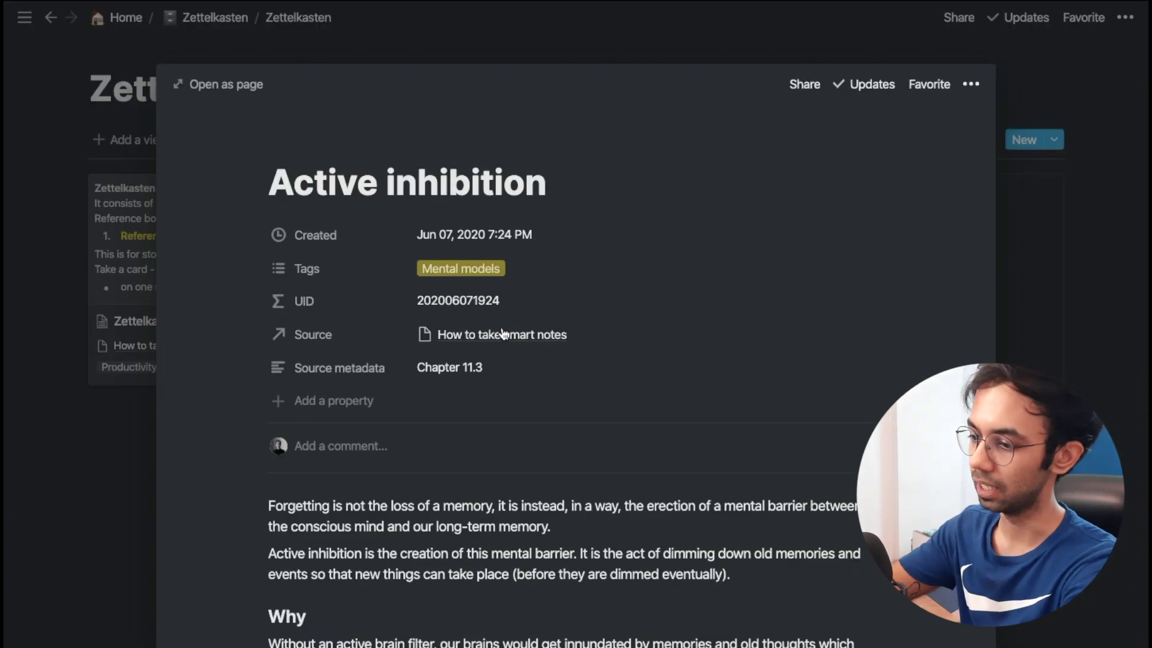
pyautogui.hotkey('ctrl', 'Return')
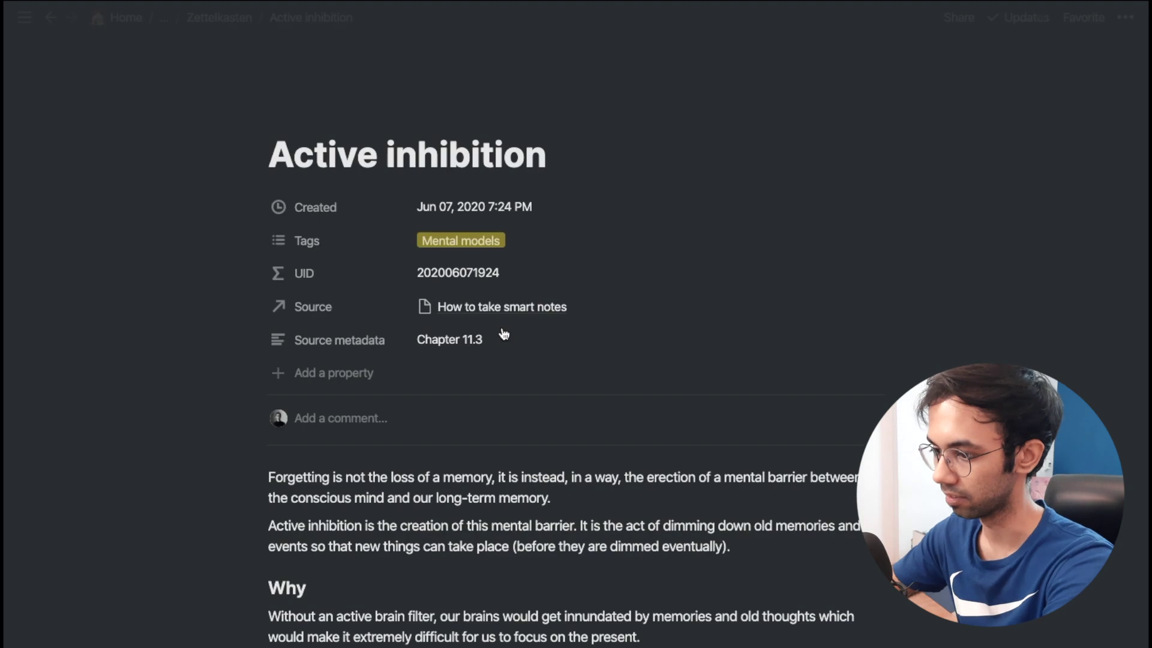
pyautogui.click(353, 374)
pyautogui.write('E')
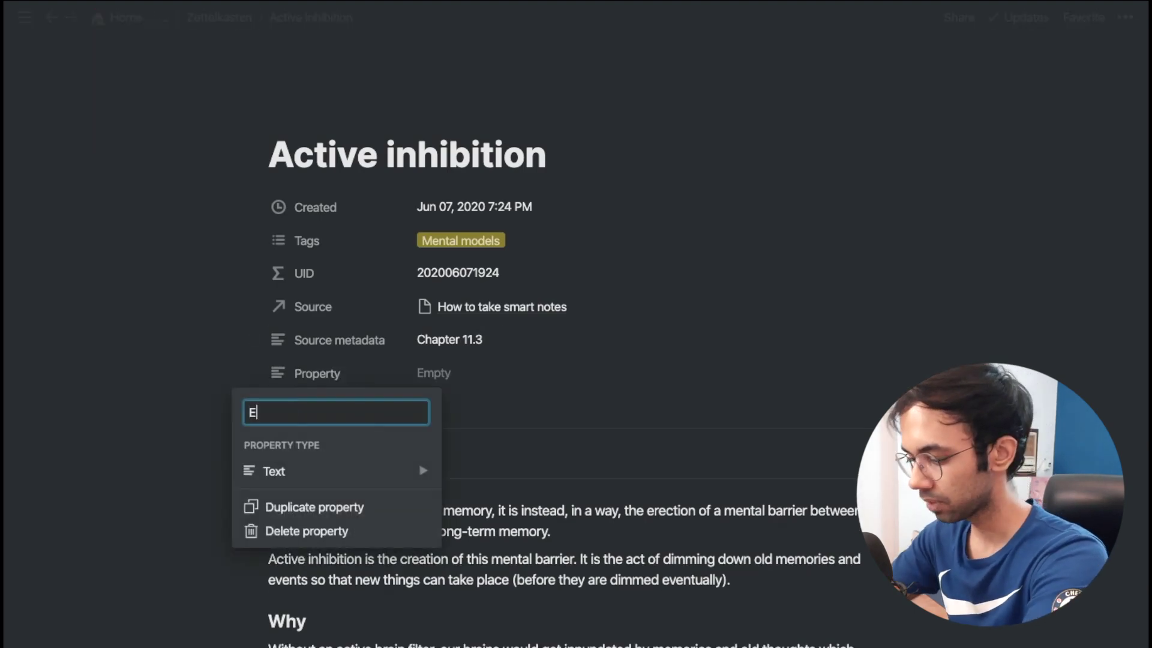
pyautogui.write('ntrance note')
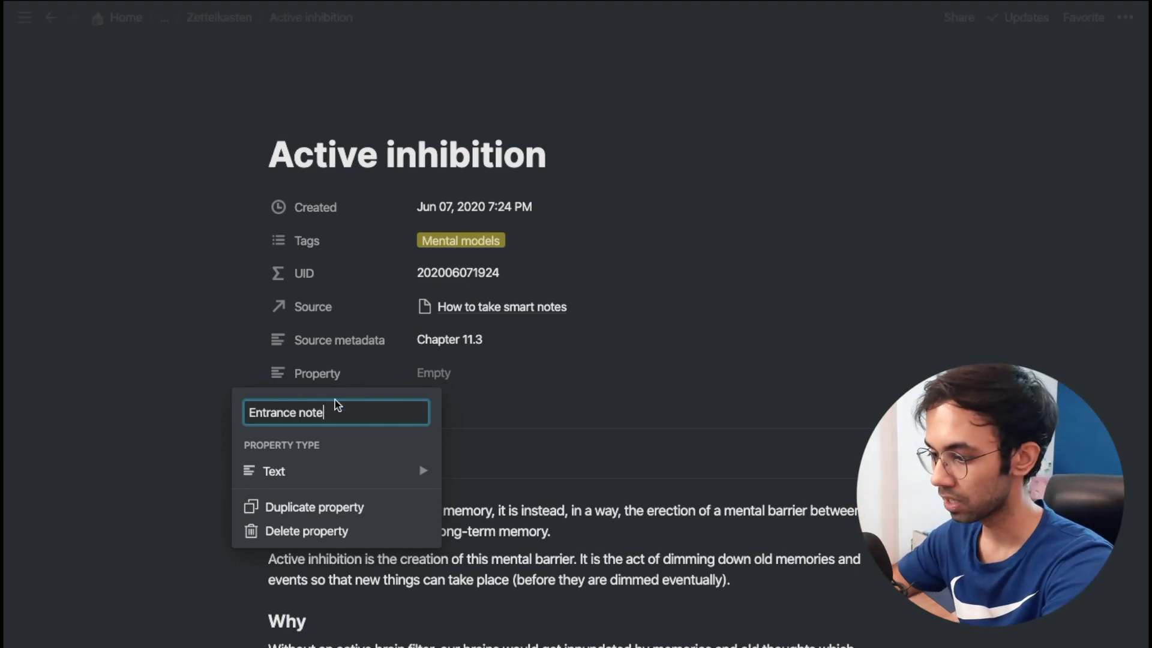
# - Make "Entrance note" a Relation to the Zettelkasten database itself, creating a new property that syncs both ways
pyautogui.click(300, 472)
pyautogui.scroll(-2, 496, 579)
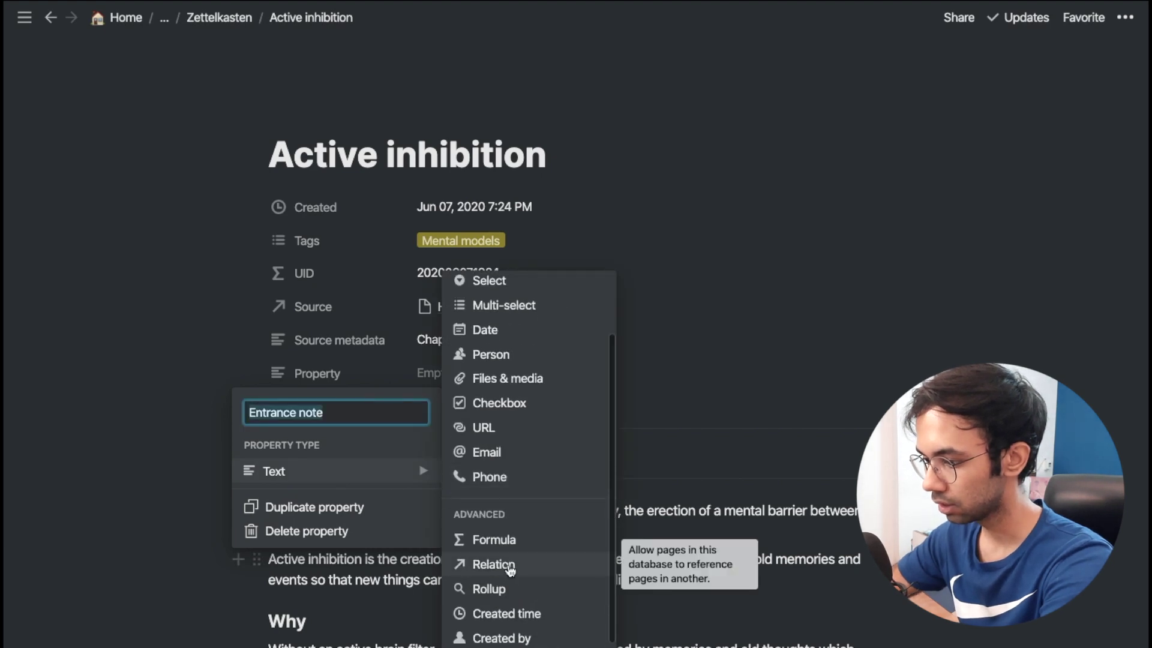
pyautogui.click(506, 563)
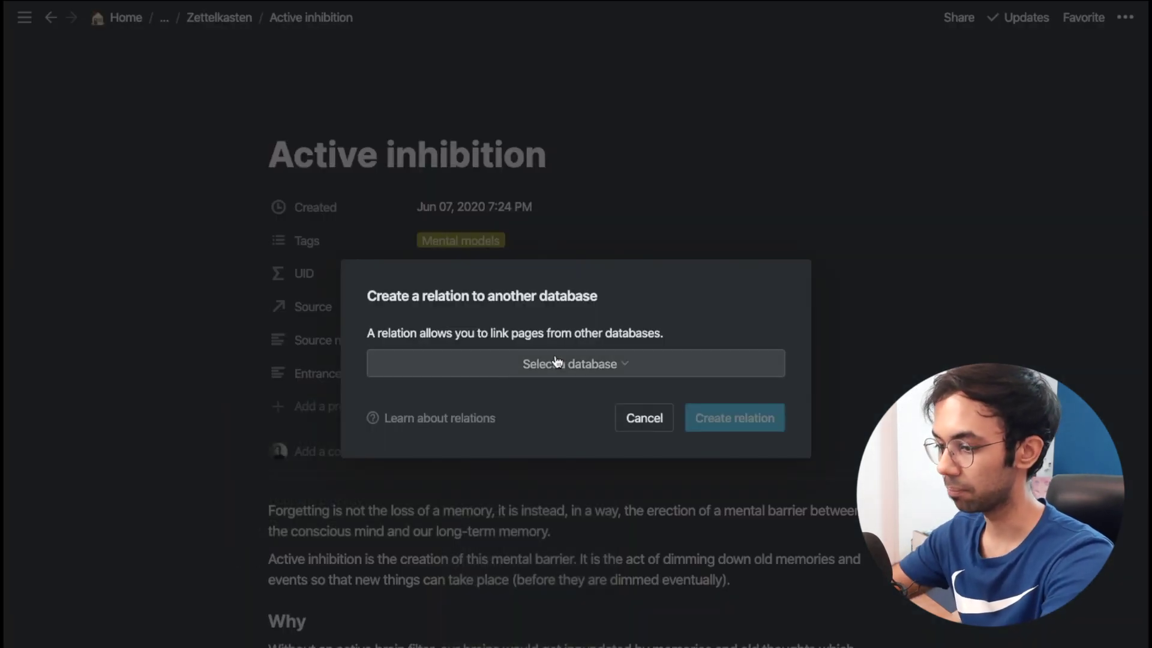
pyautogui.click(555, 360)
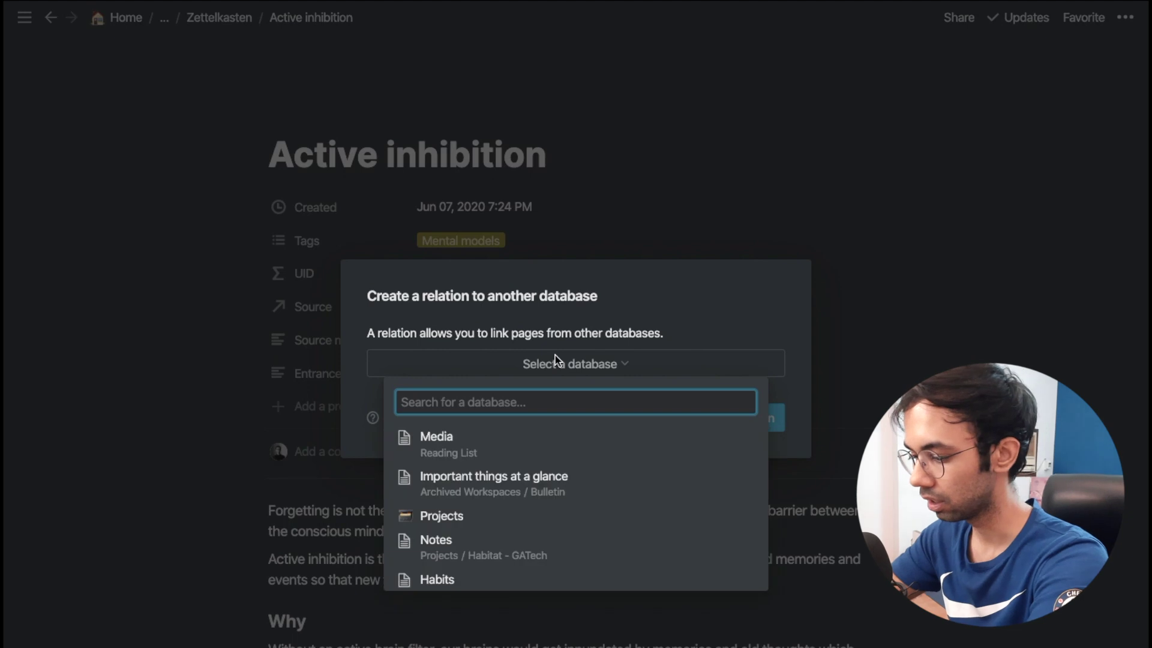
pyautogui.write('Zettelkasten')
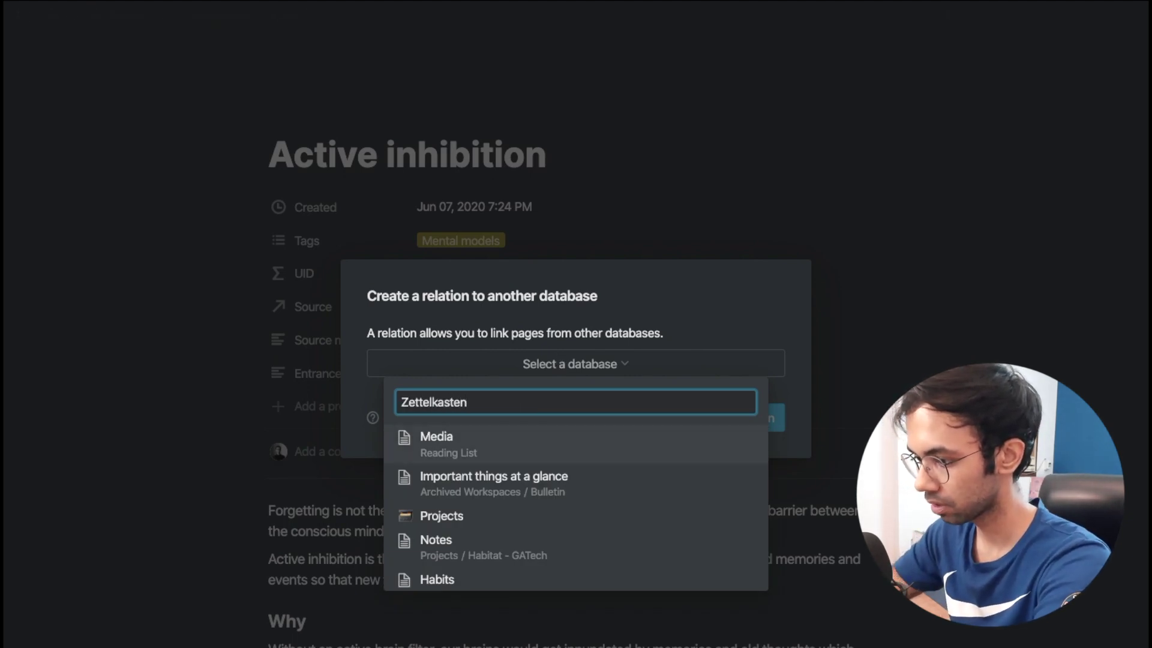
pyautogui.press('Return')
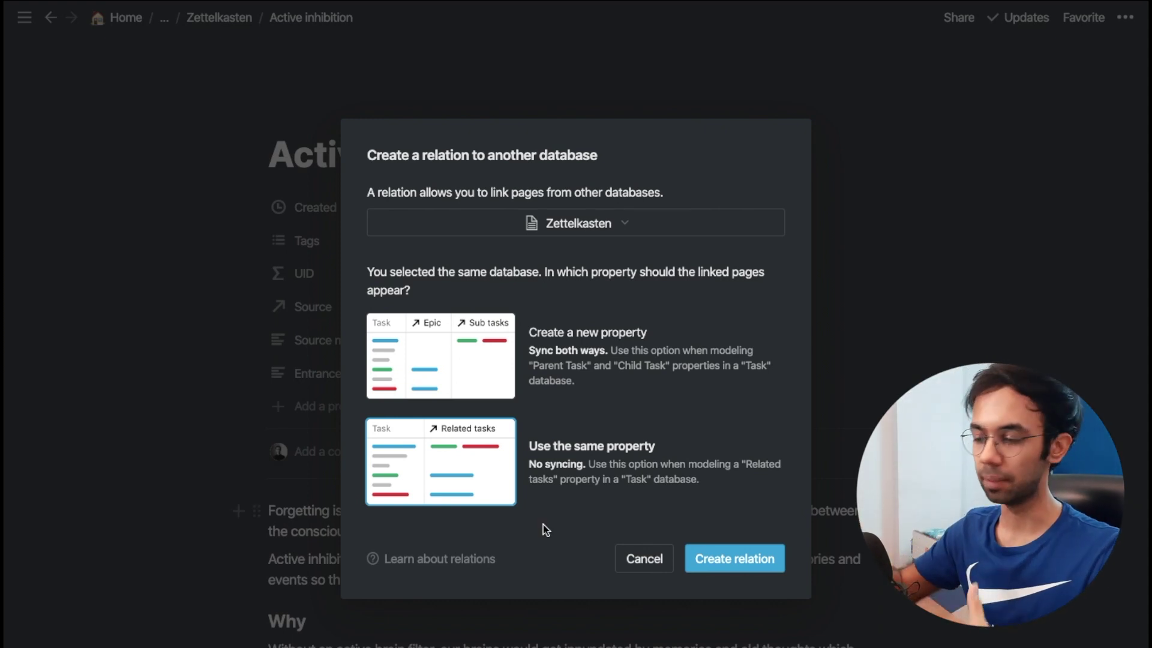
pyautogui.click(572, 358)
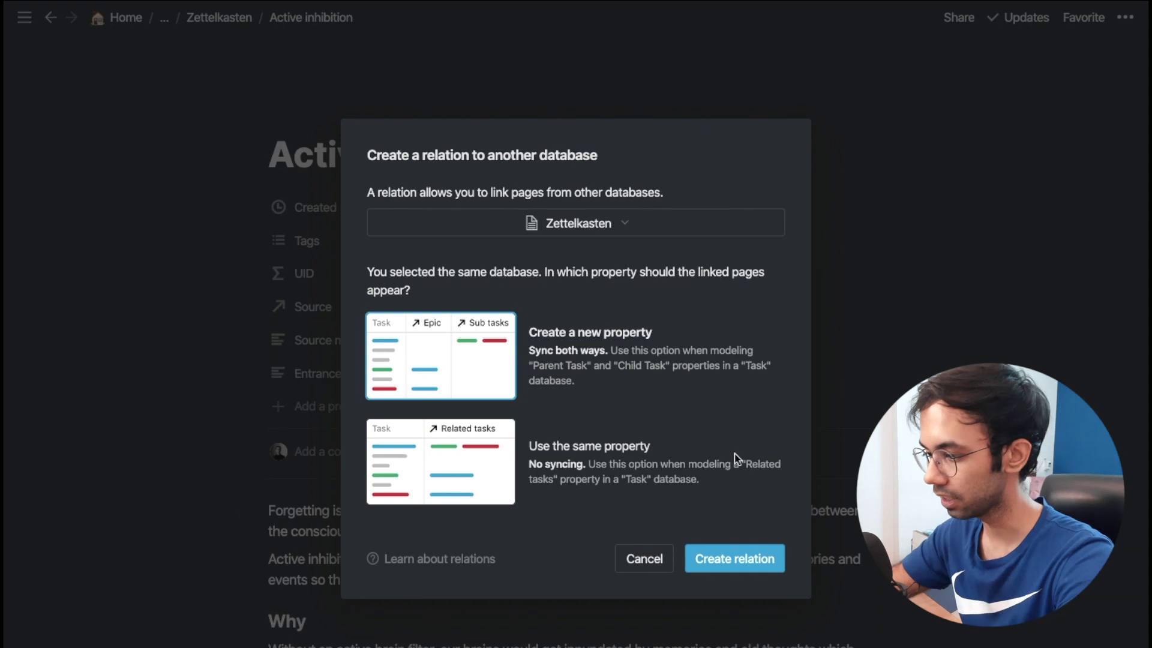
pyautogui.click(755, 553)
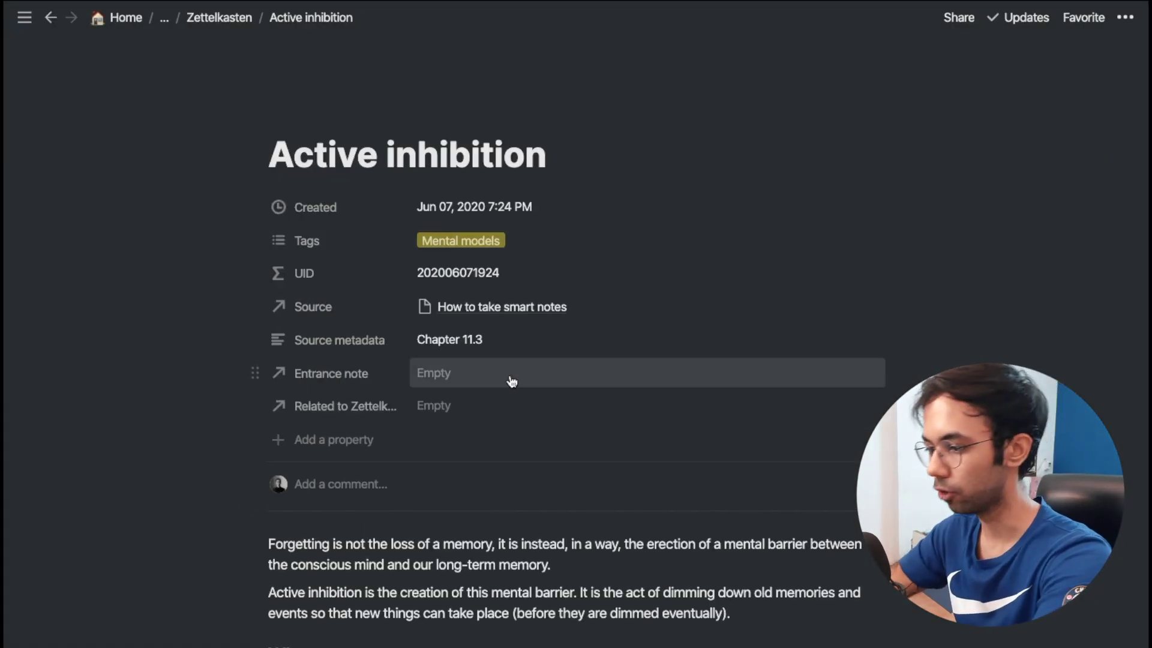
# - Link "Zettelkasten (Slip-box)" as the Entrance note of the "Active inhibition" page
pyautogui.click(511, 380)
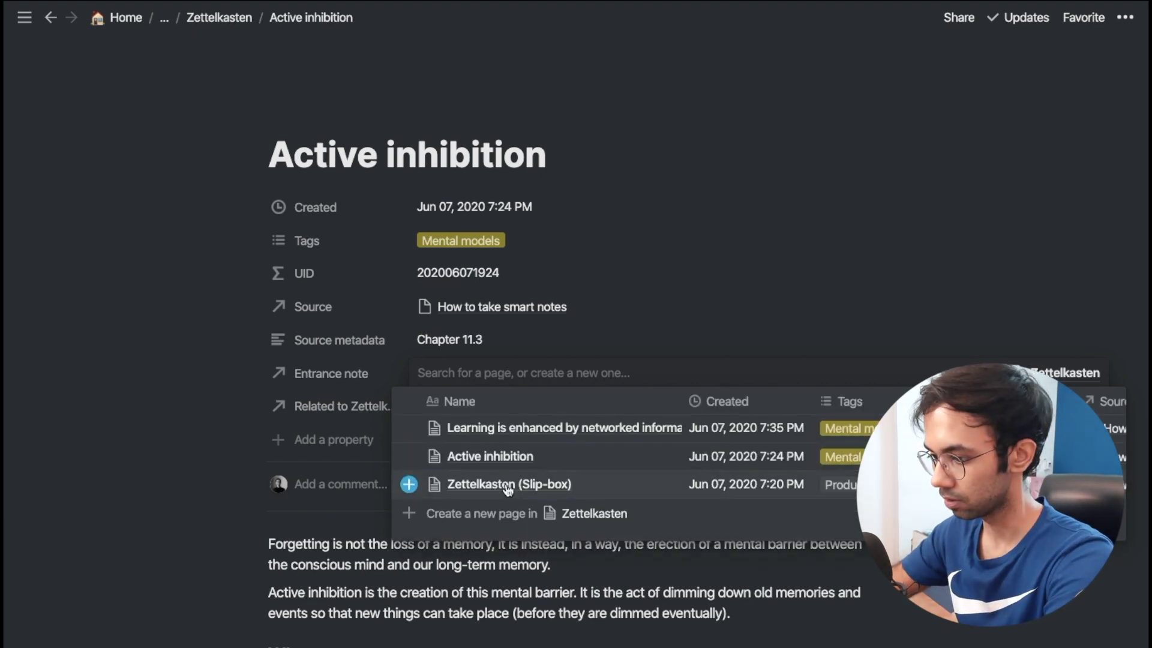
pyautogui.click(507, 487)
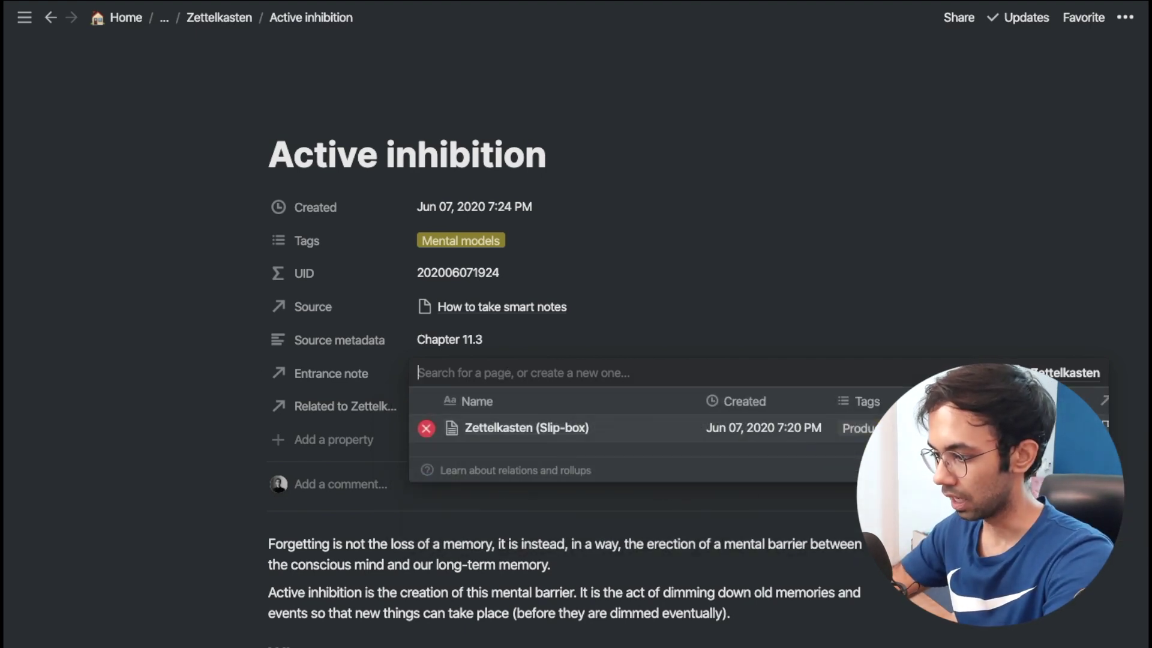
pyautogui.press('Escape')
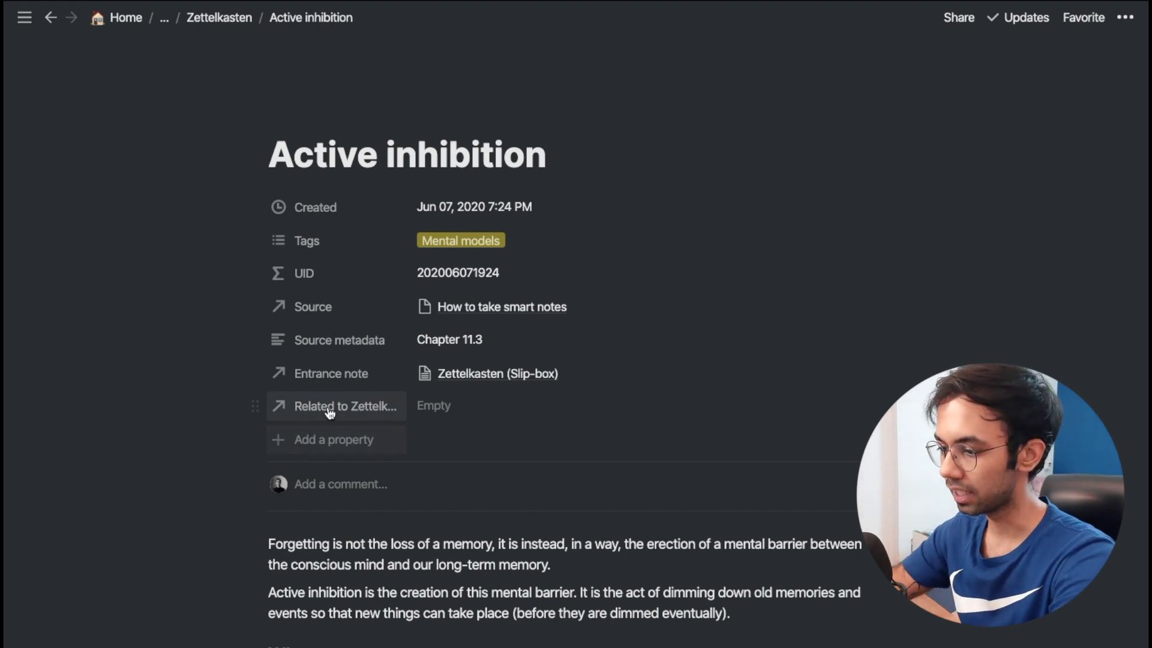
# - Open the "Zettelkasten (Slip-box)" card from the gallery and rename its synced relation property "Entrance note to -"
pyautogui.click(219, 24)
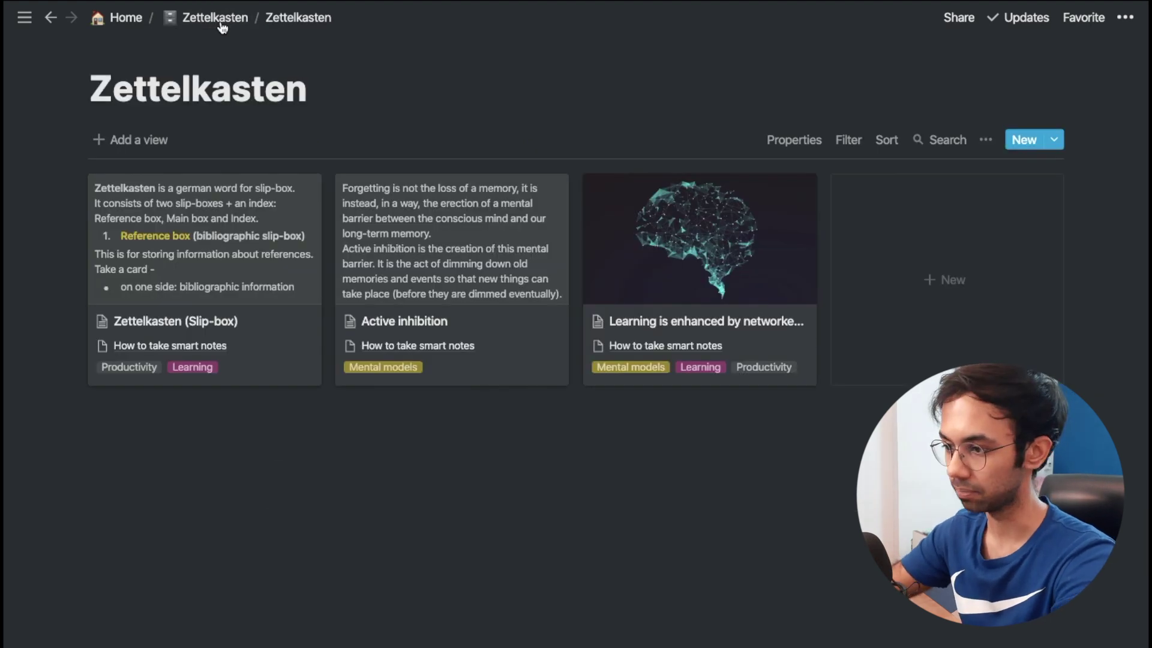
pyautogui.click(260, 349)
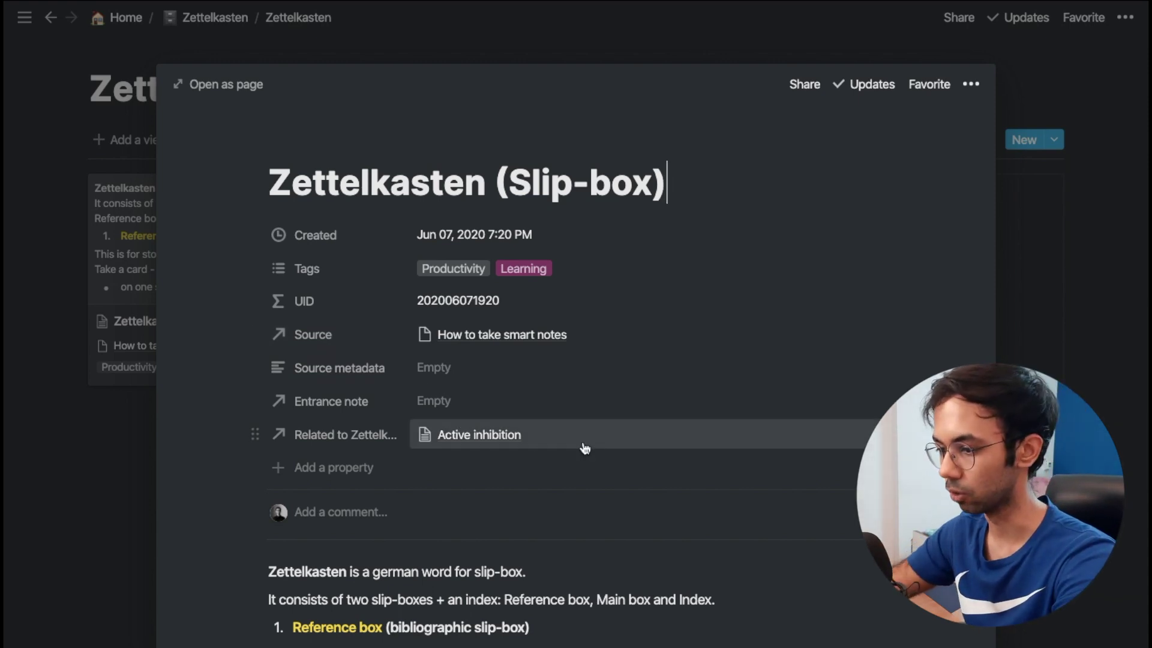
pyautogui.click(330, 434)
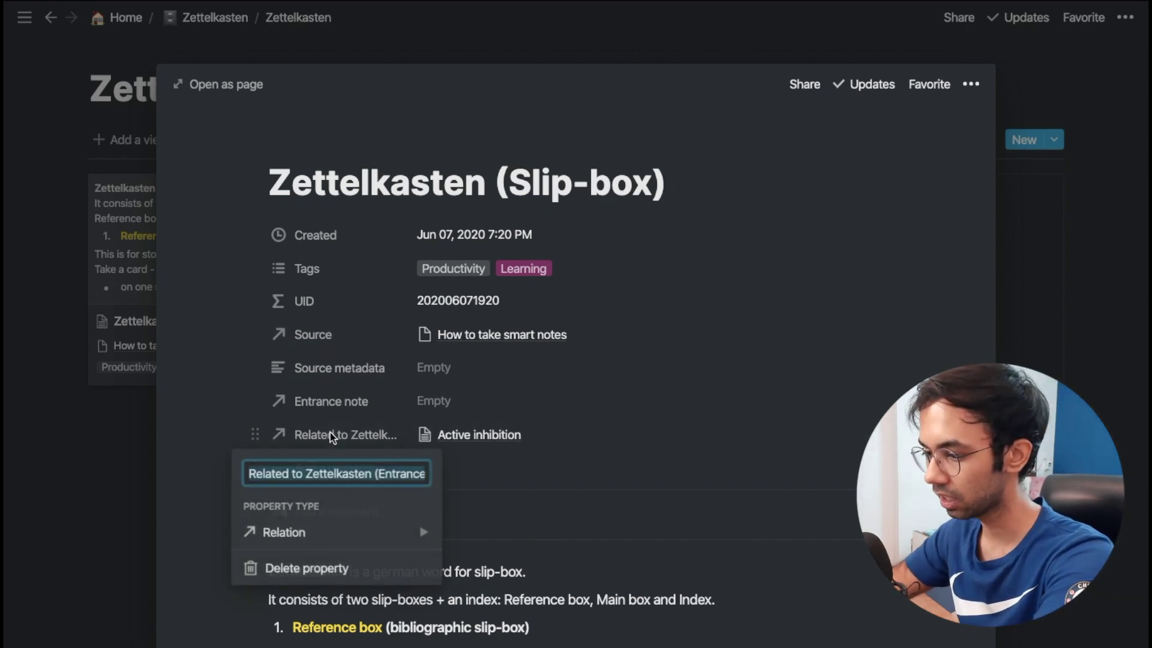
pyautogui.write('Entra')
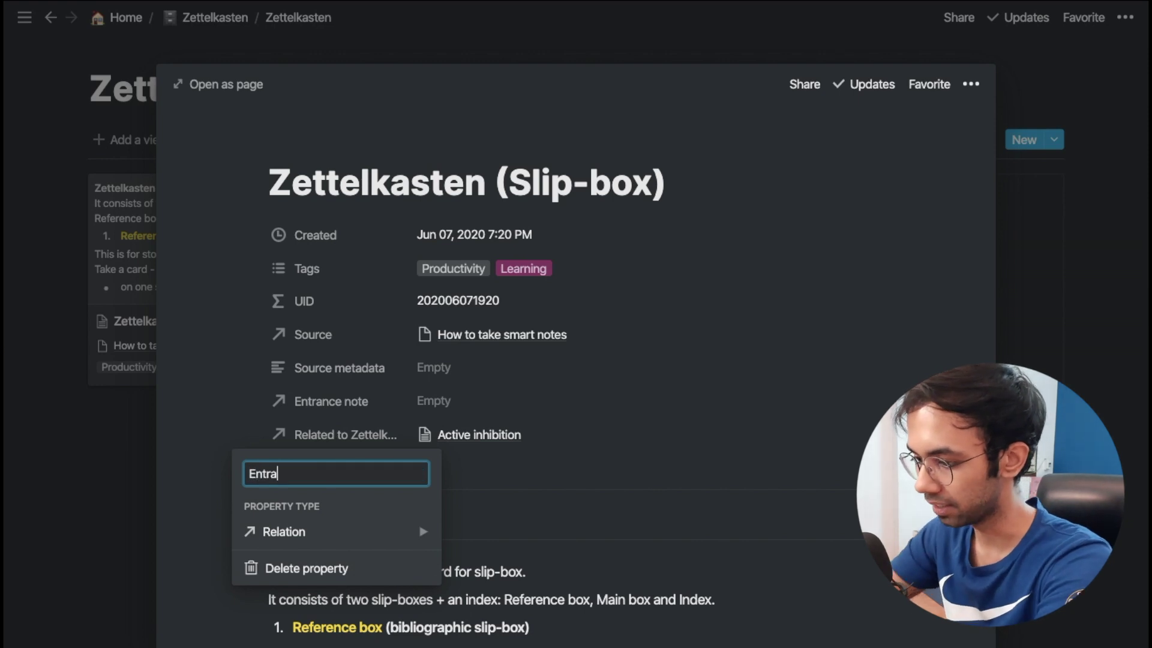
pyautogui.write('nce note to -')
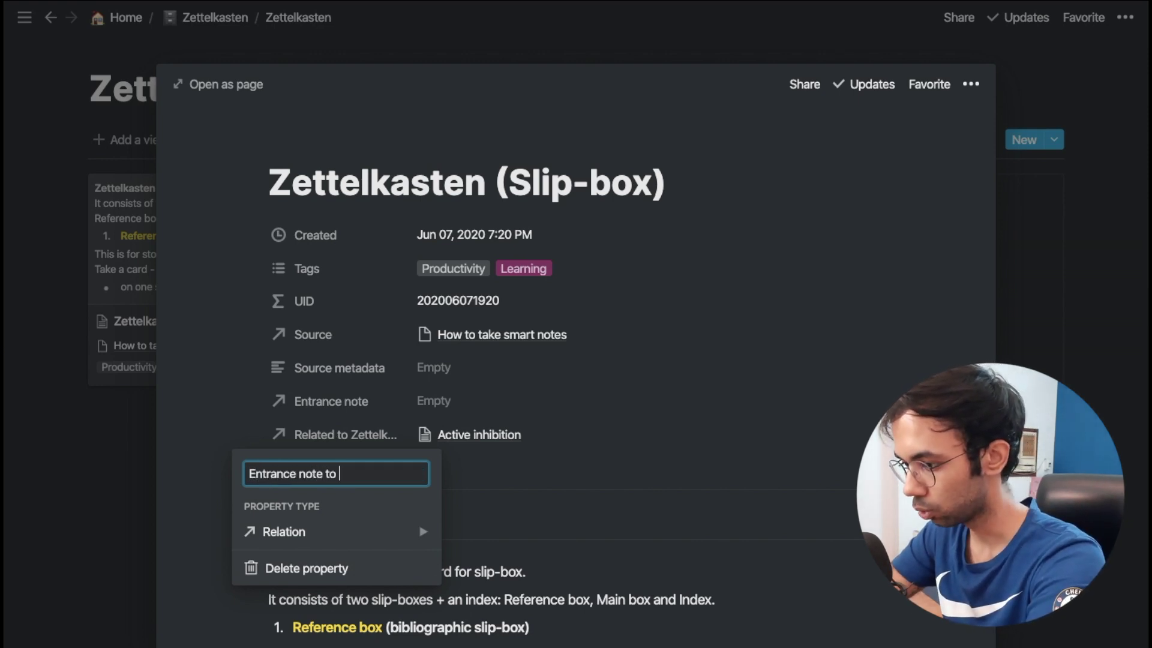
pyautogui.press('Return')
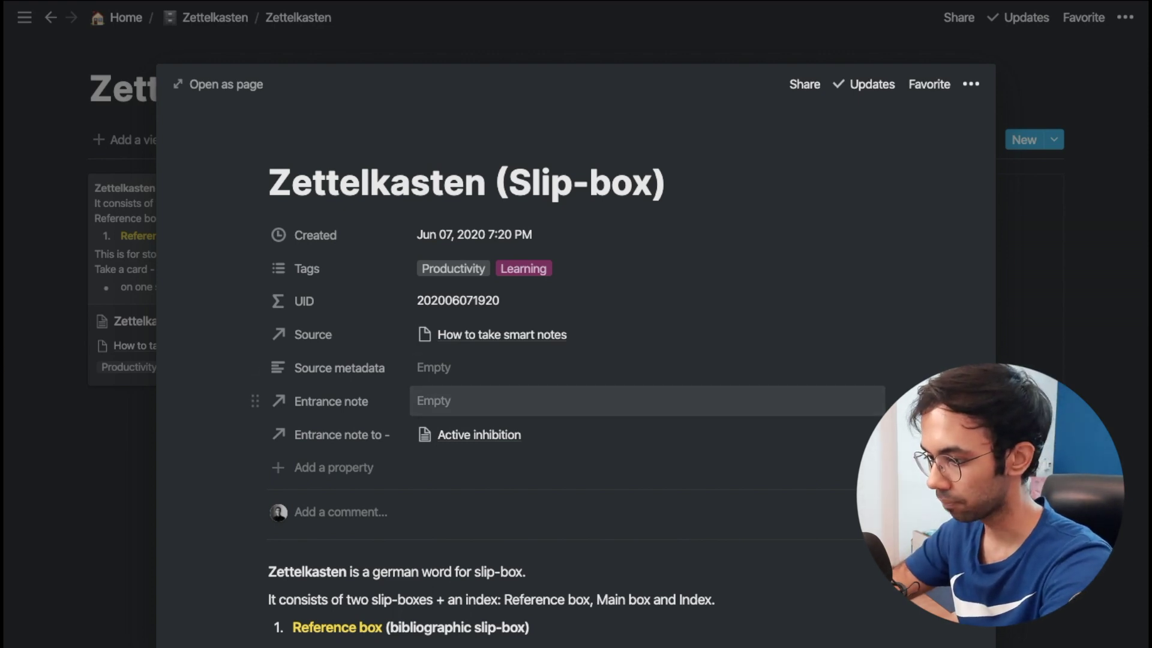
# - Link "Zettelkasten (Slip-box)" as the Entrance note of "Learning is enhanced by networked information" and check the synced relation on the linked card
pyautogui.press('Escape')
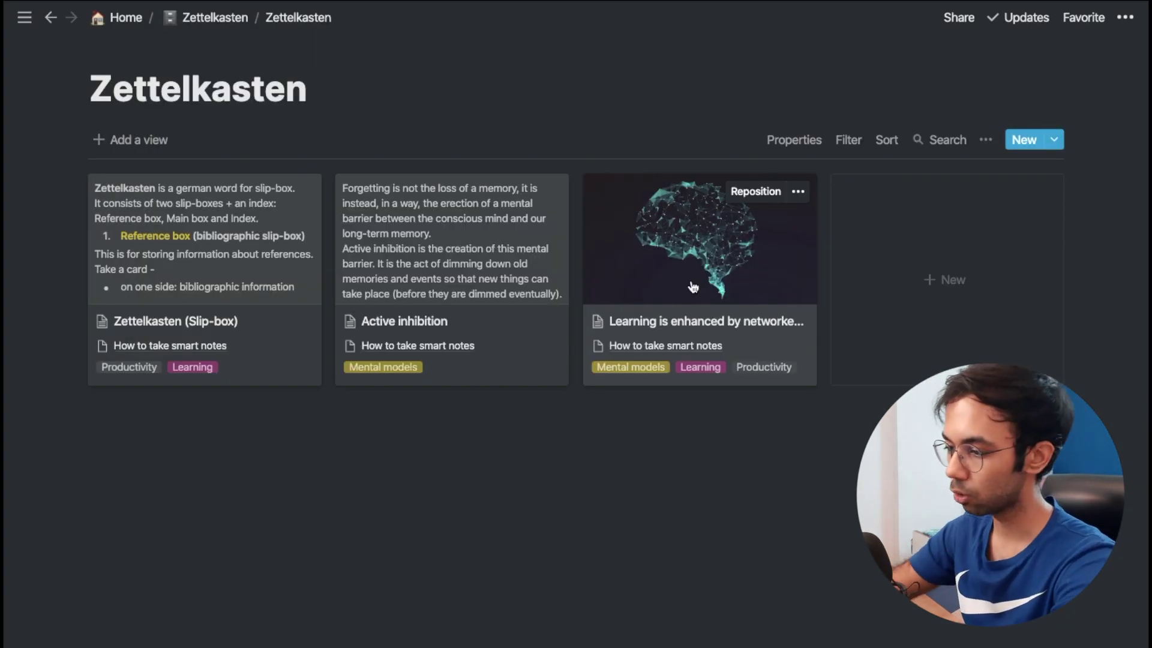
pyautogui.click(693, 287)
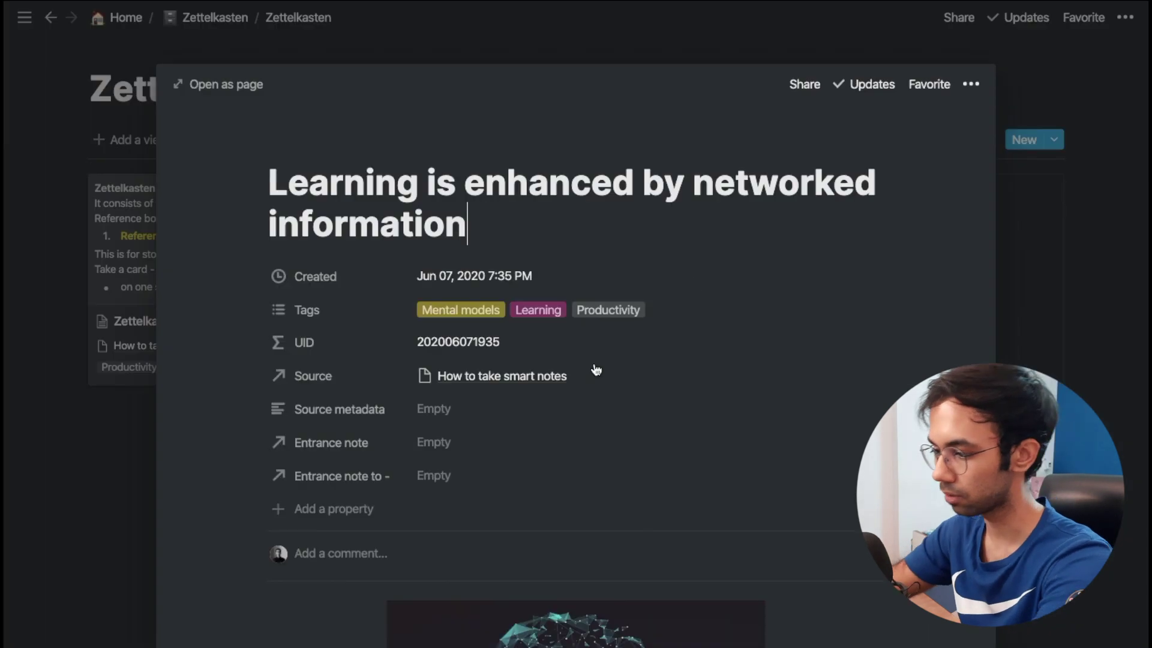
pyautogui.click(462, 448)
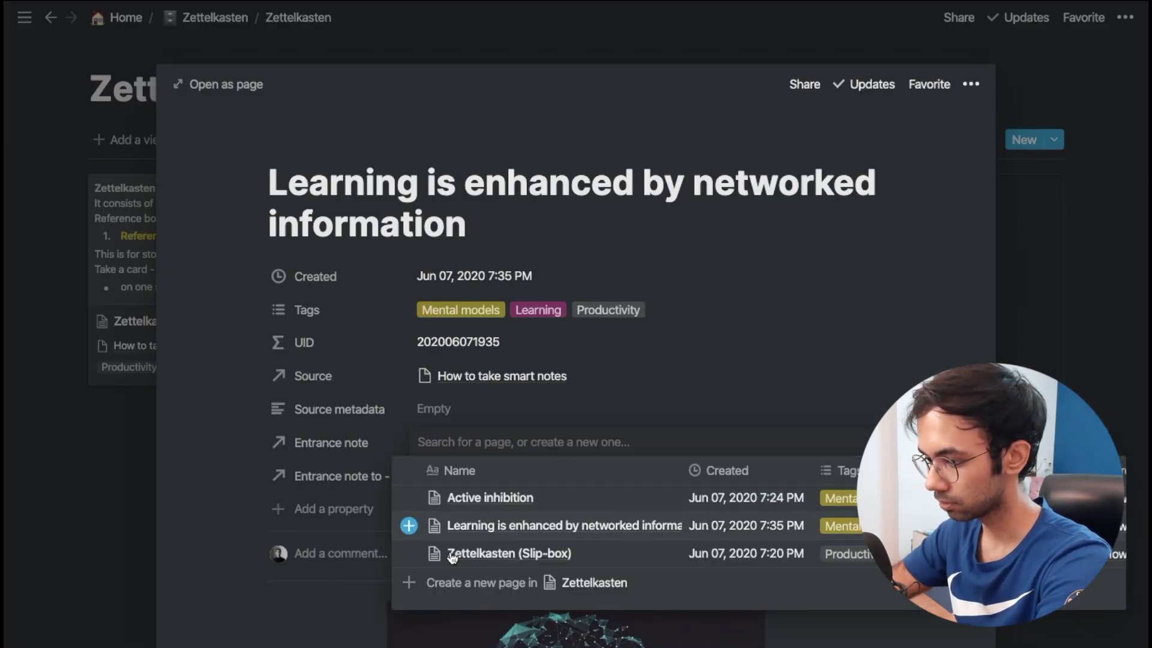
pyautogui.click(408, 553)
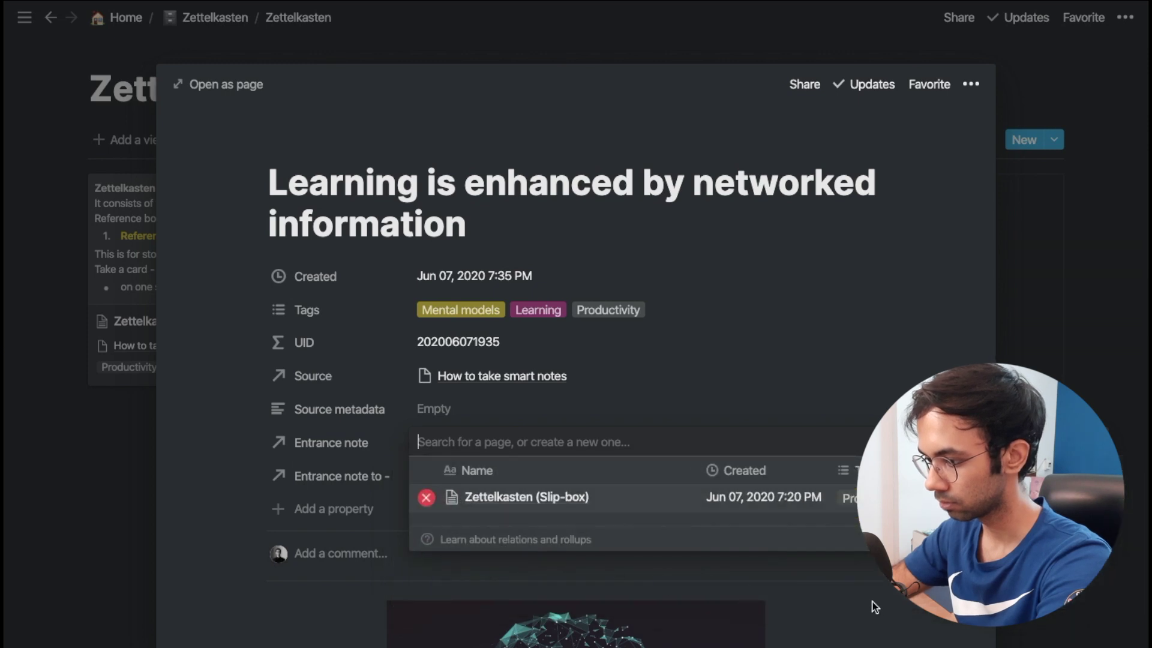
pyautogui.press('Escape')
pyautogui.press('Escape')
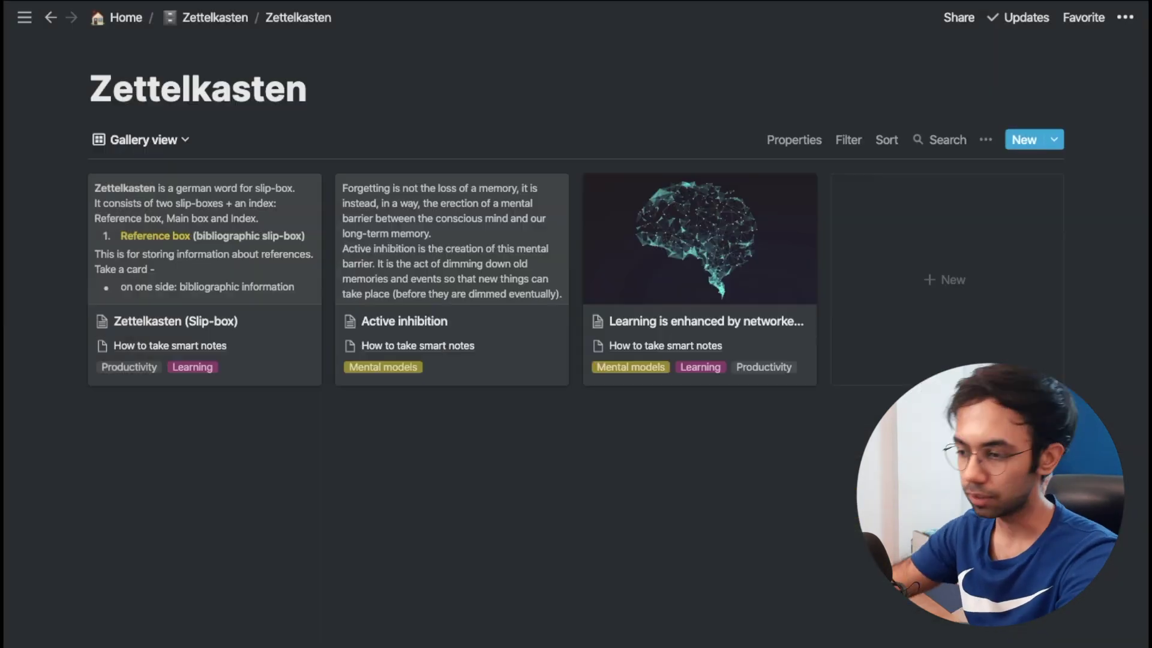
pyautogui.click(245, 322)
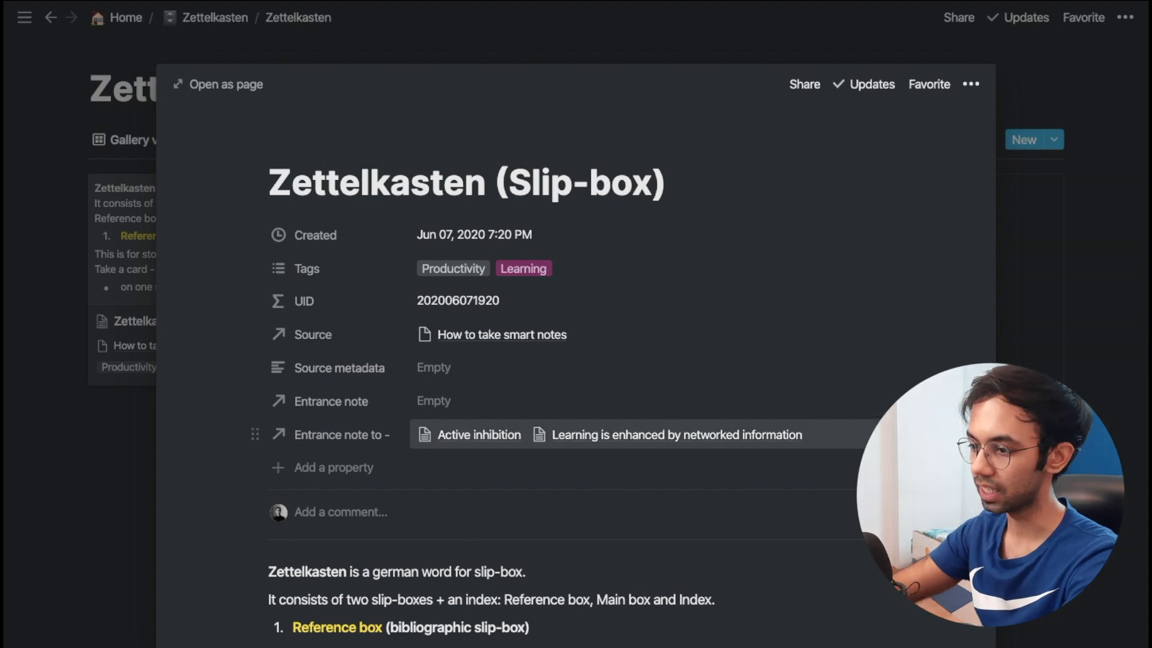
pyautogui.press('Escape')
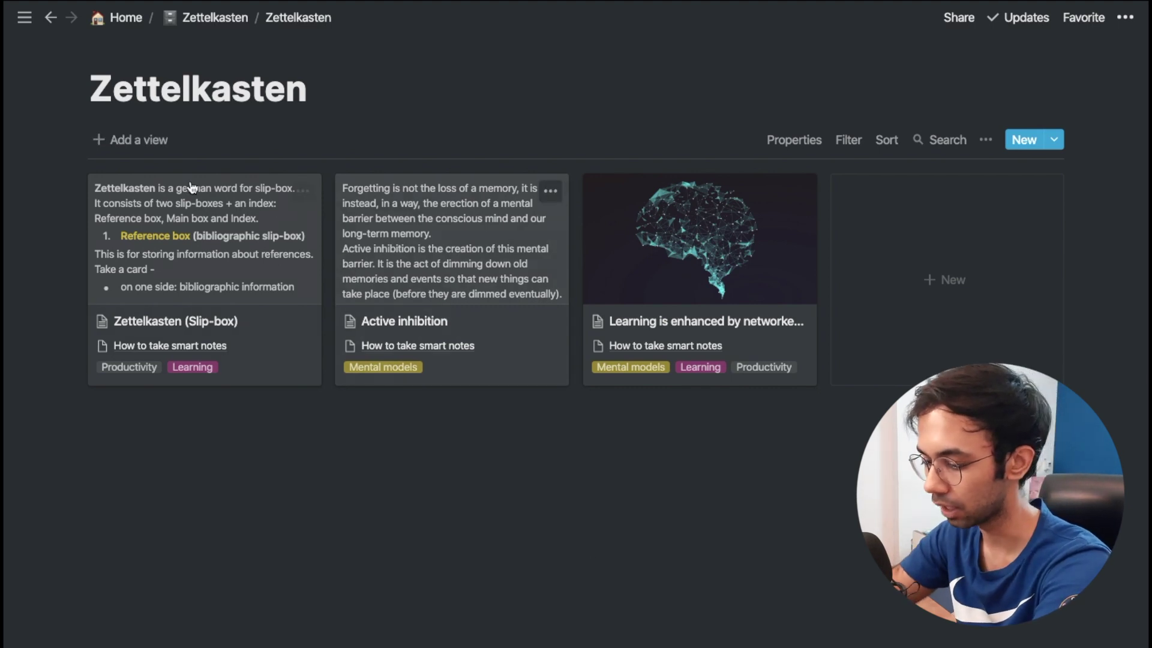
# - Add a Gallery view named "Entrance notes" to the Zettelkasten database
pyautogui.click(143, 144)
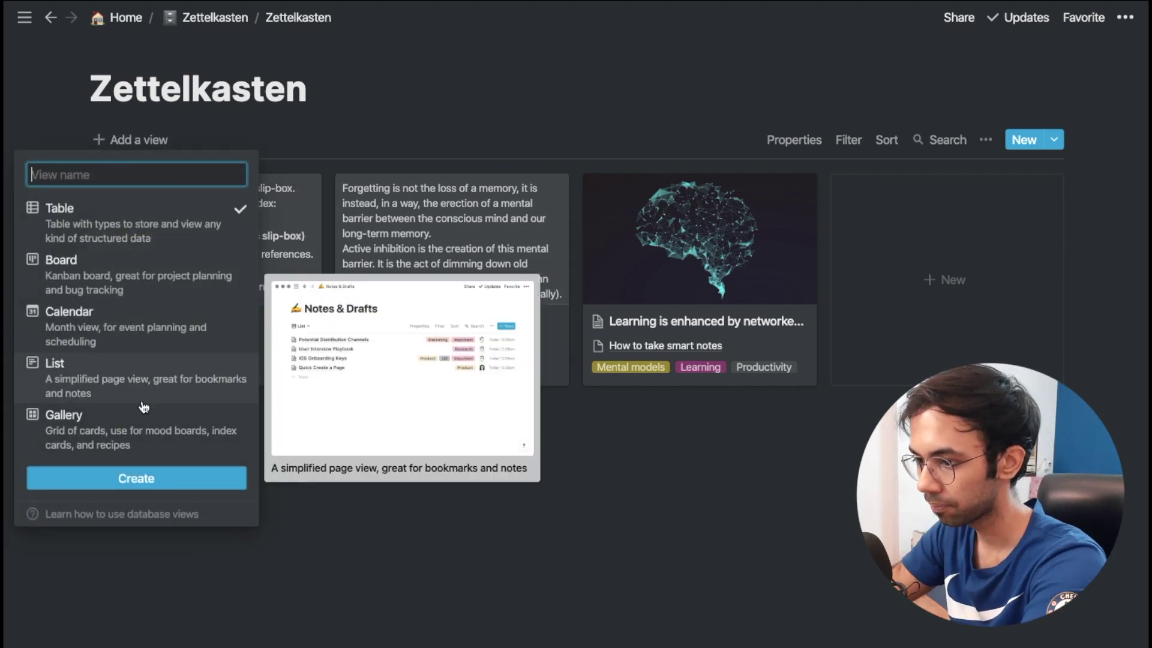
pyautogui.click(147, 429)
pyautogui.write('Entranc')
pyautogui.write('tes')
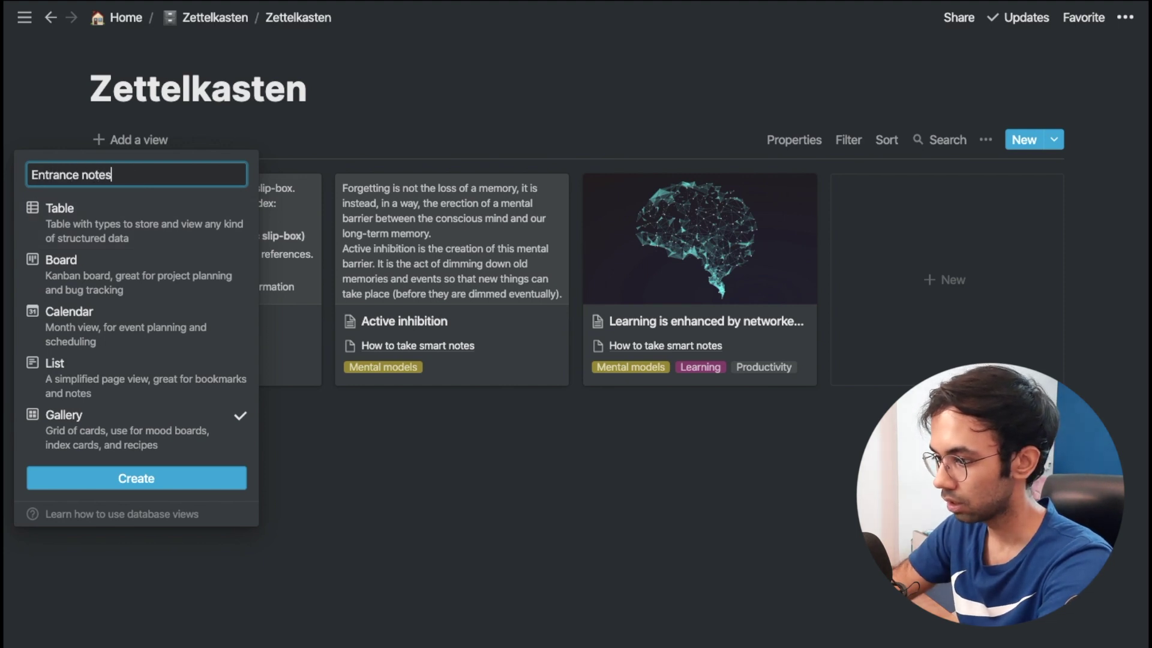
pyautogui.press('Return')
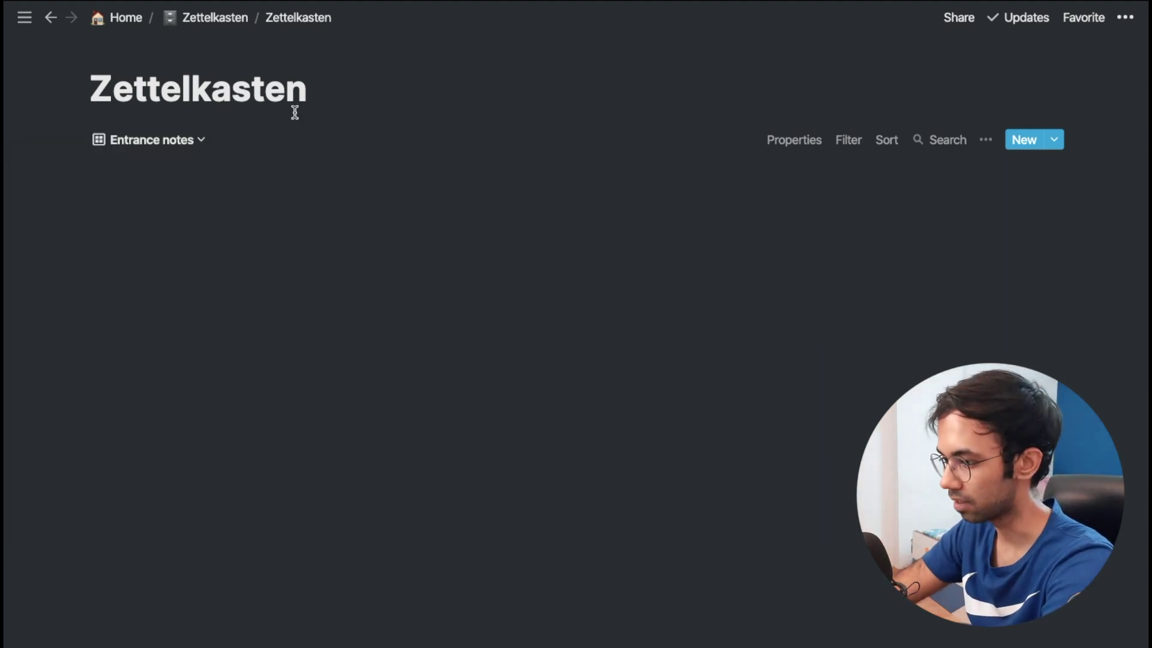
# - Filter the "Entrance notes" view to cards where "Entrance note to -" is not empty
pyautogui.click(847, 141)
pyautogui.click(693, 301)
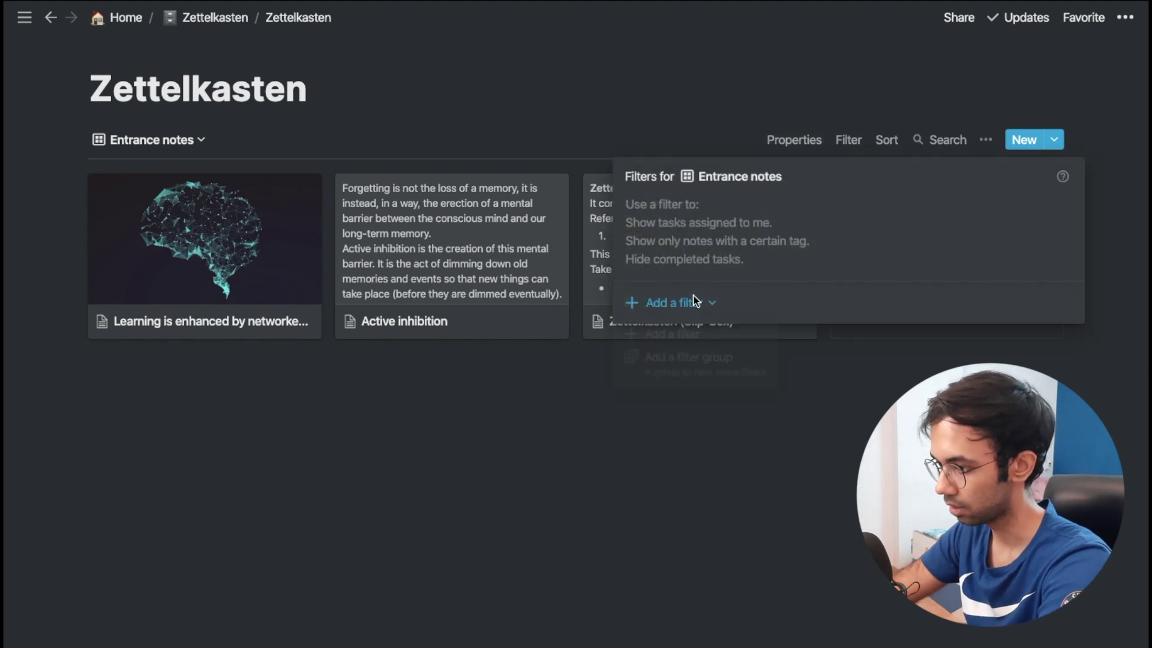
pyautogui.click(679, 331)
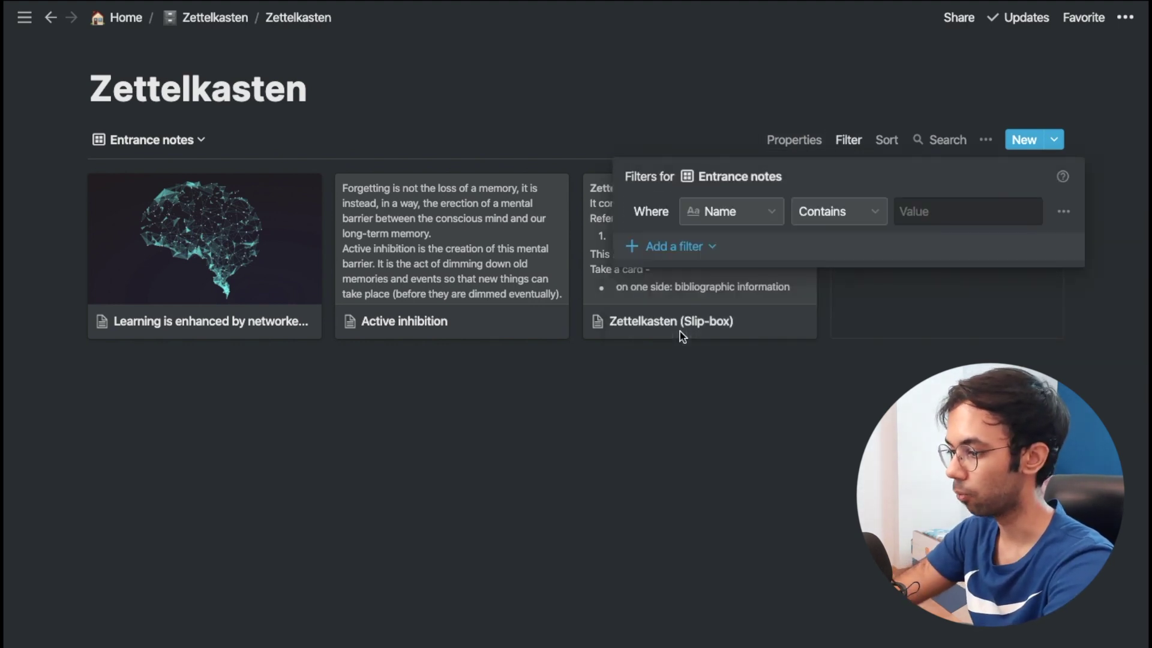
pyautogui.click(711, 223)
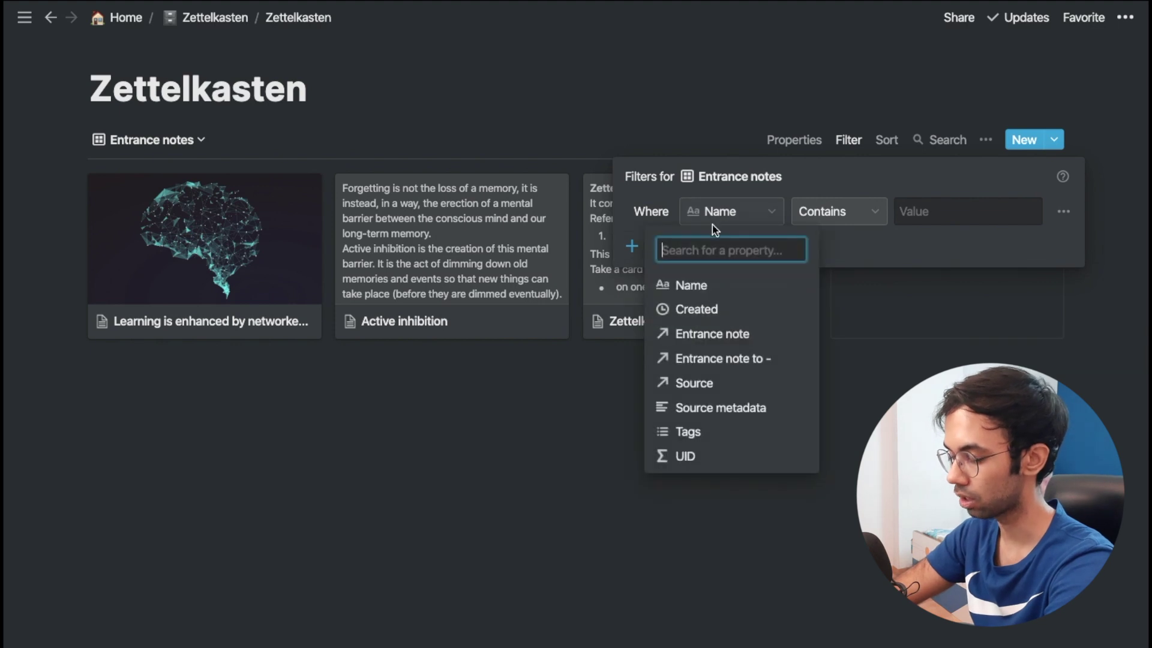
pyautogui.click(708, 360)
pyautogui.click(823, 213)
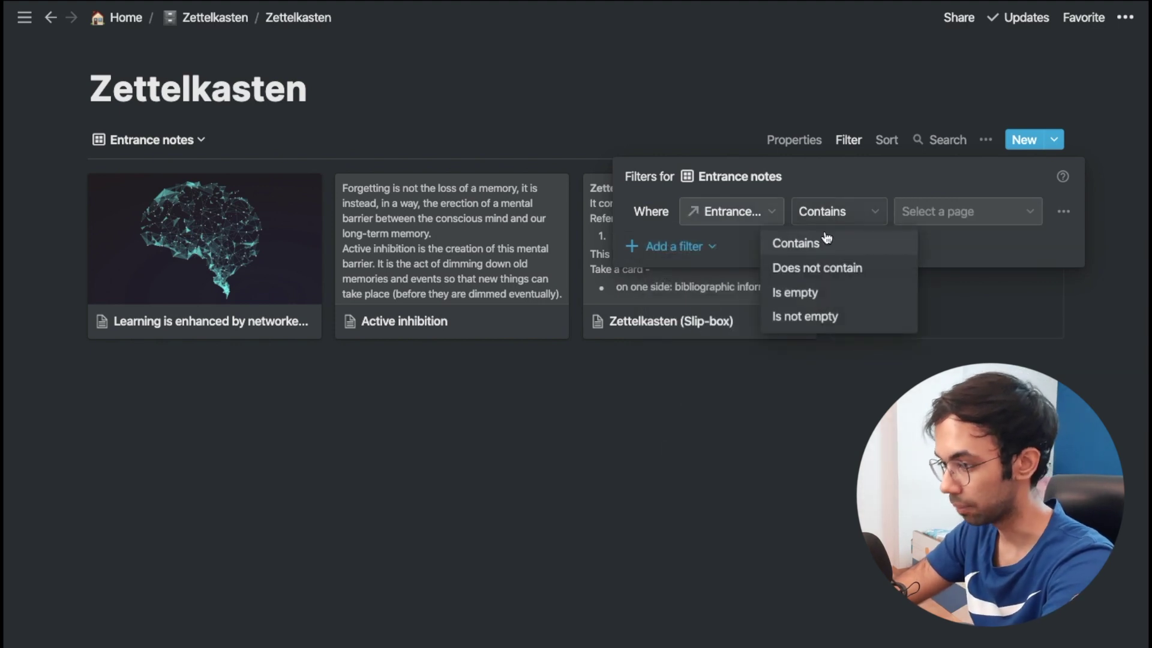
pyautogui.click(817, 317)
pyautogui.click(824, 411)
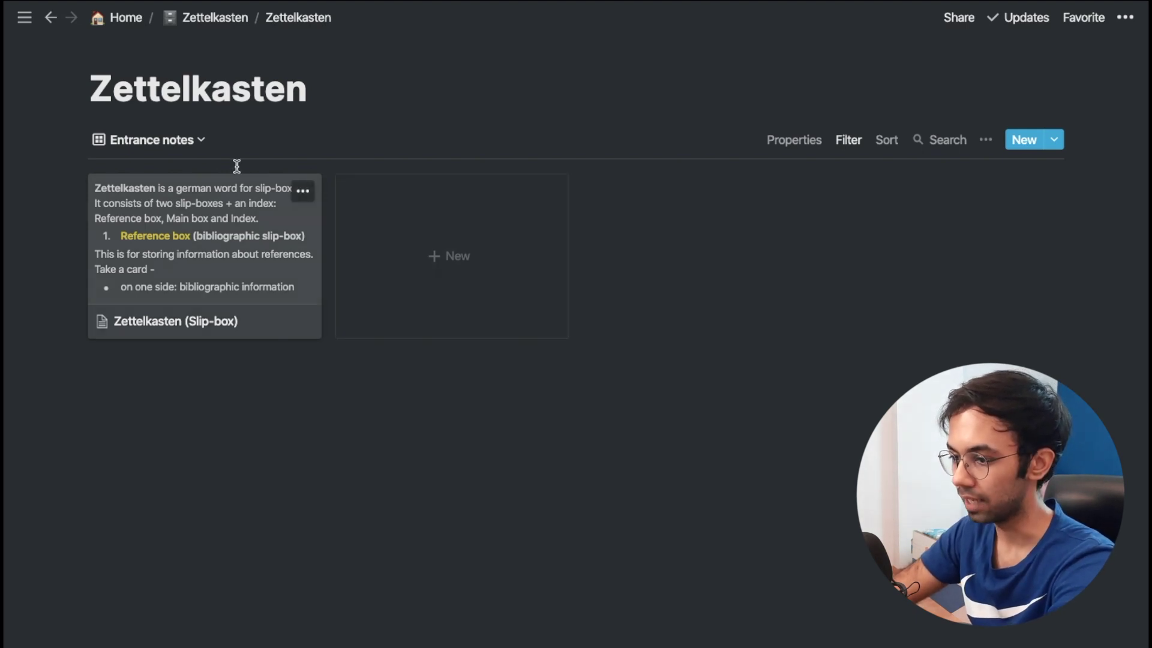
# - Return to the Gallery view and add a property named "Preceding note" to the "Learning is enhanced by networked information" card
pyautogui.click(195, 148)
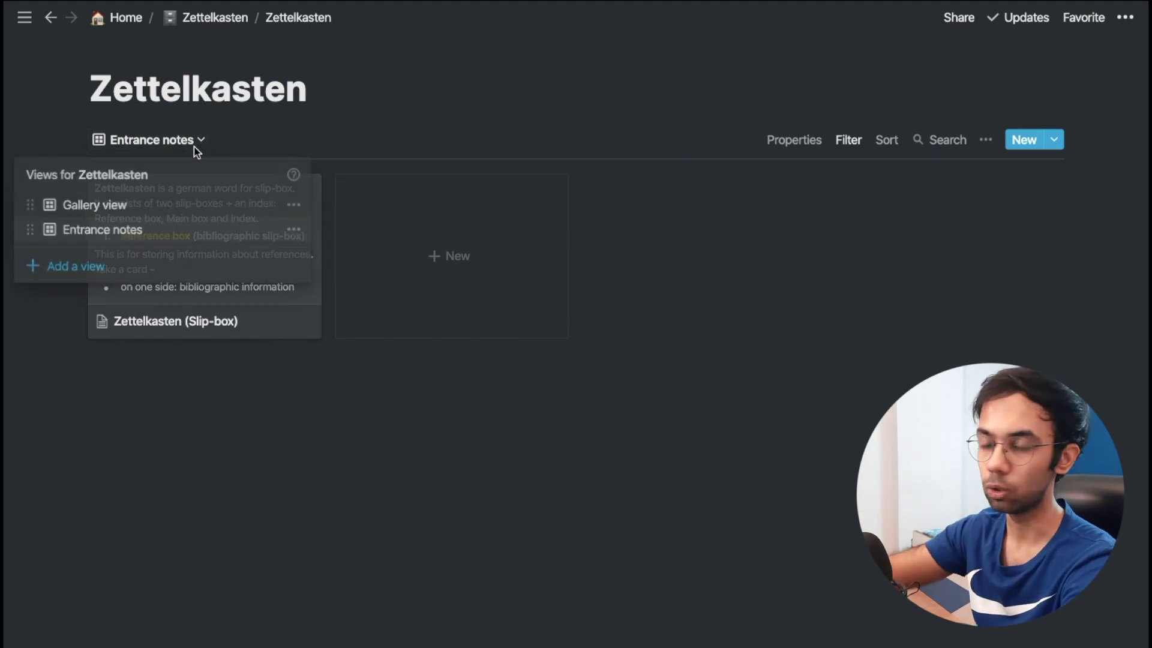
pyautogui.click(172, 204)
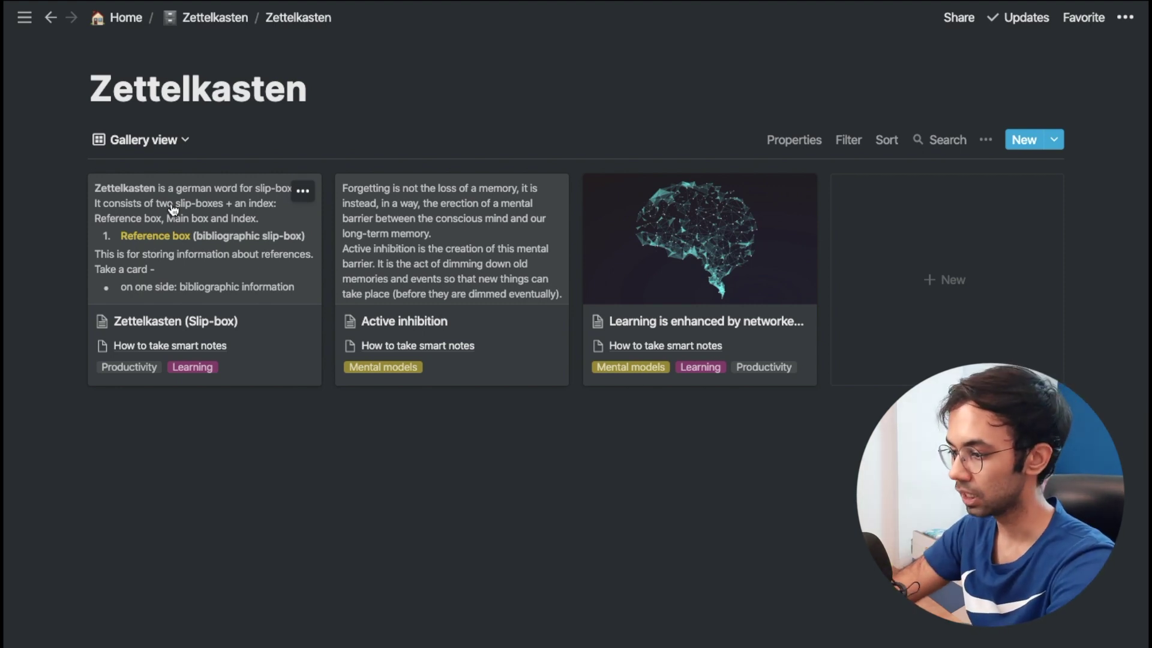
pyautogui.click(646, 342)
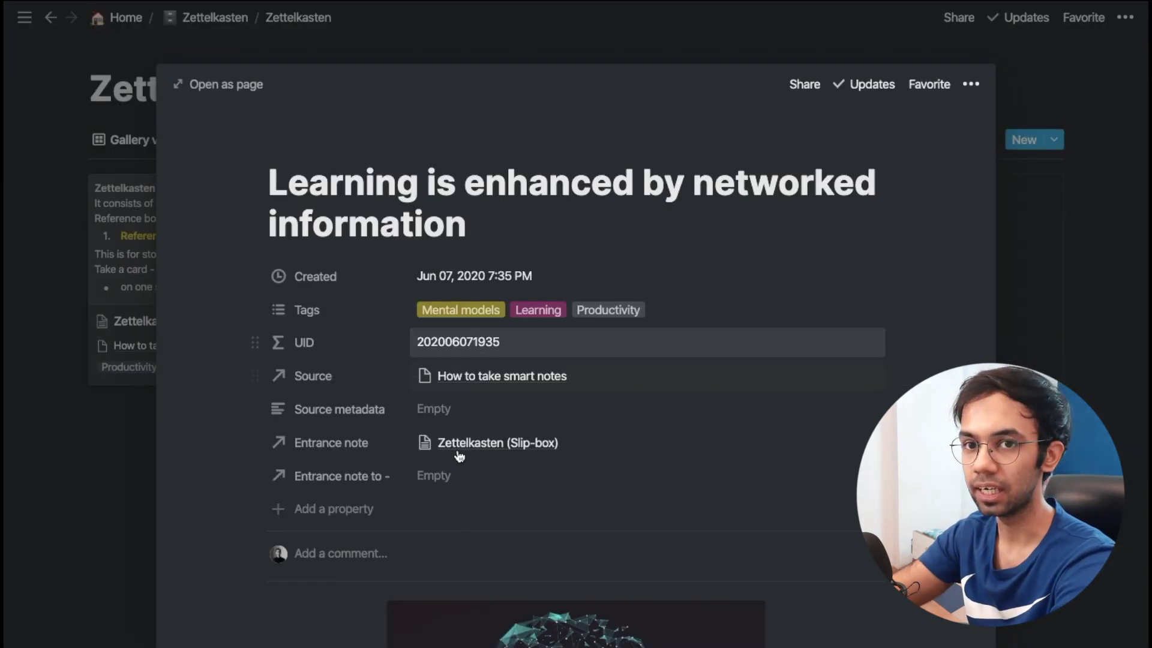
pyautogui.click(351, 511)
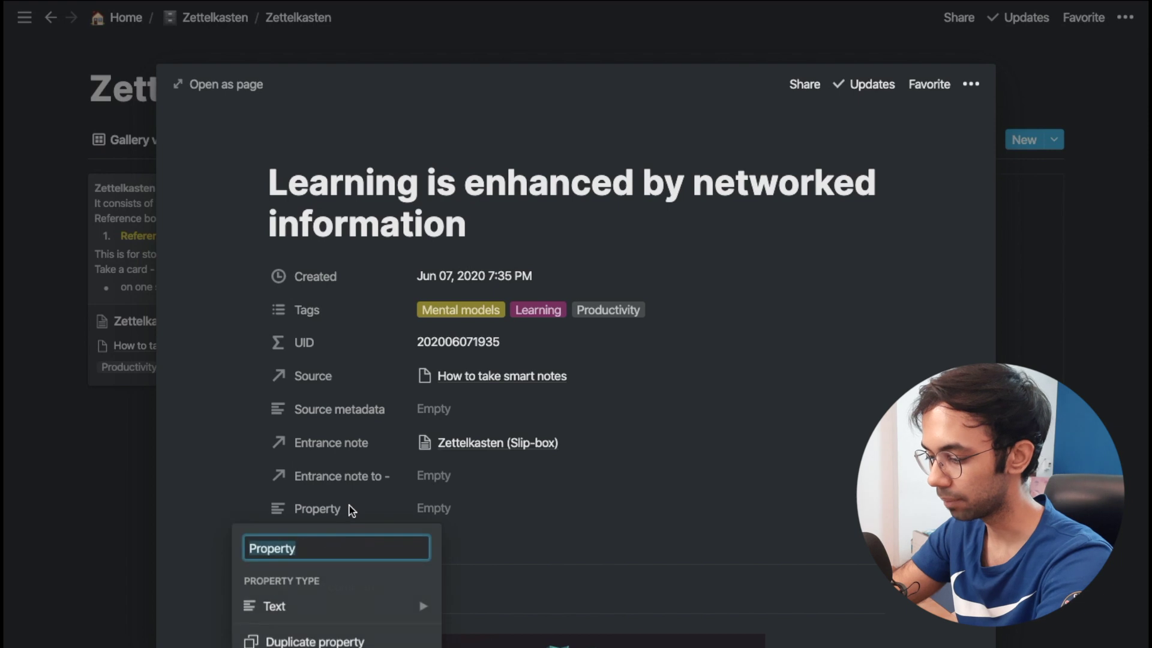
pyautogui.write('Preceding note')
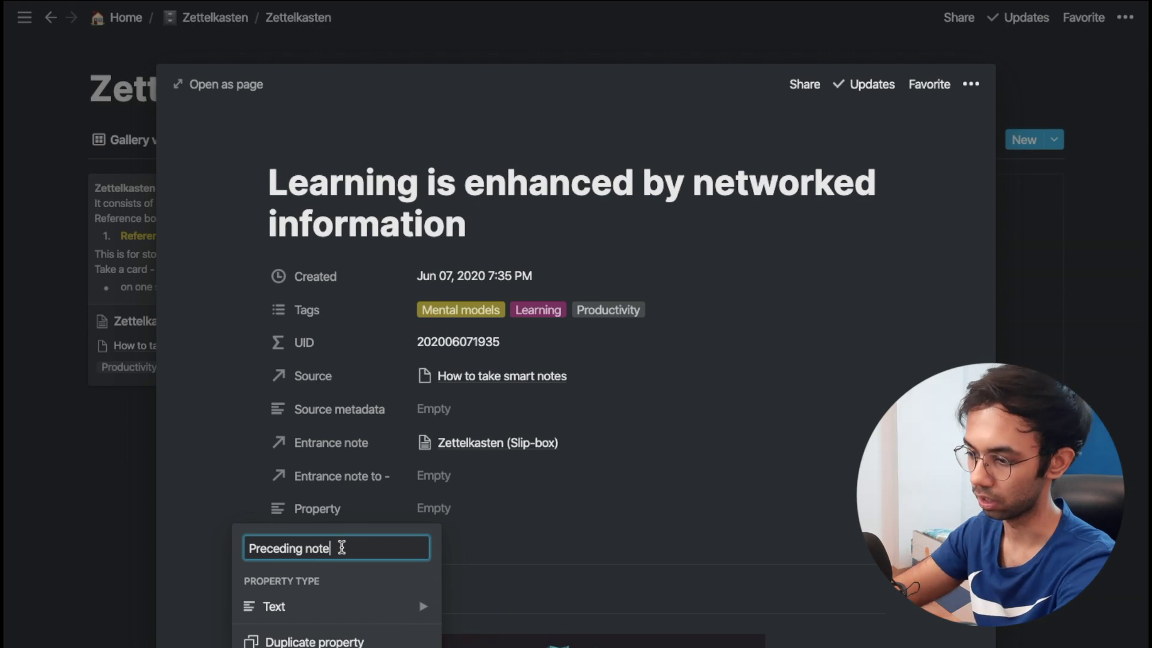
# - Make "Preceding note" a Relation to the same Zettelkasten database, creating a new property that syncs both ways
pyautogui.click(324, 613)
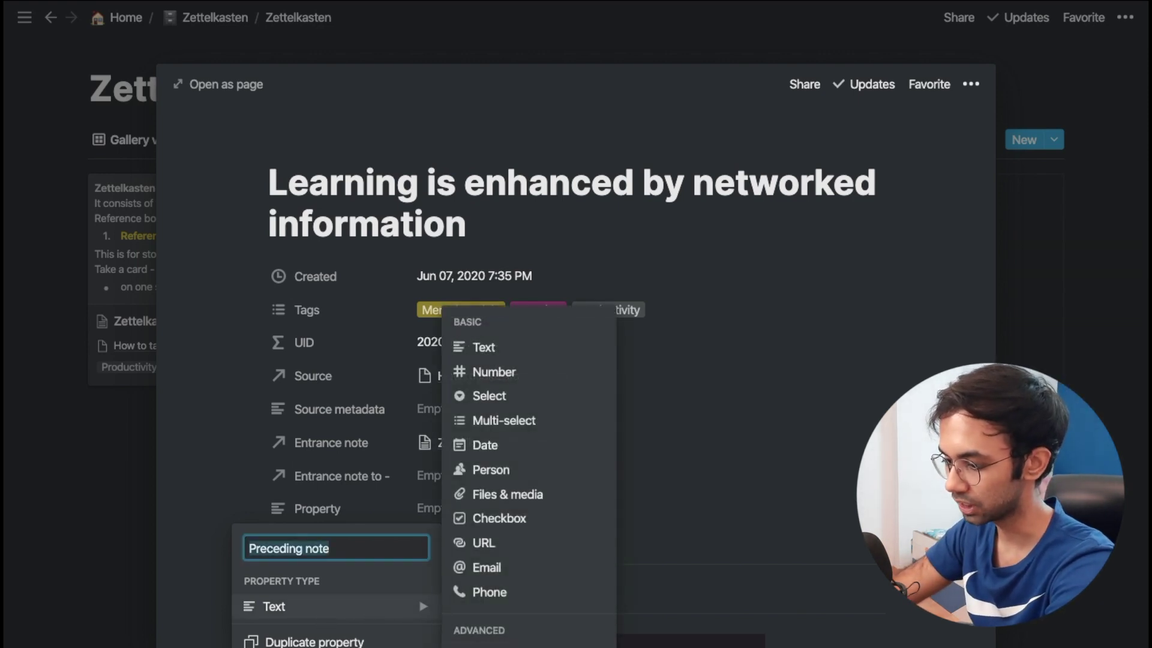
pyautogui.click(510, 645)
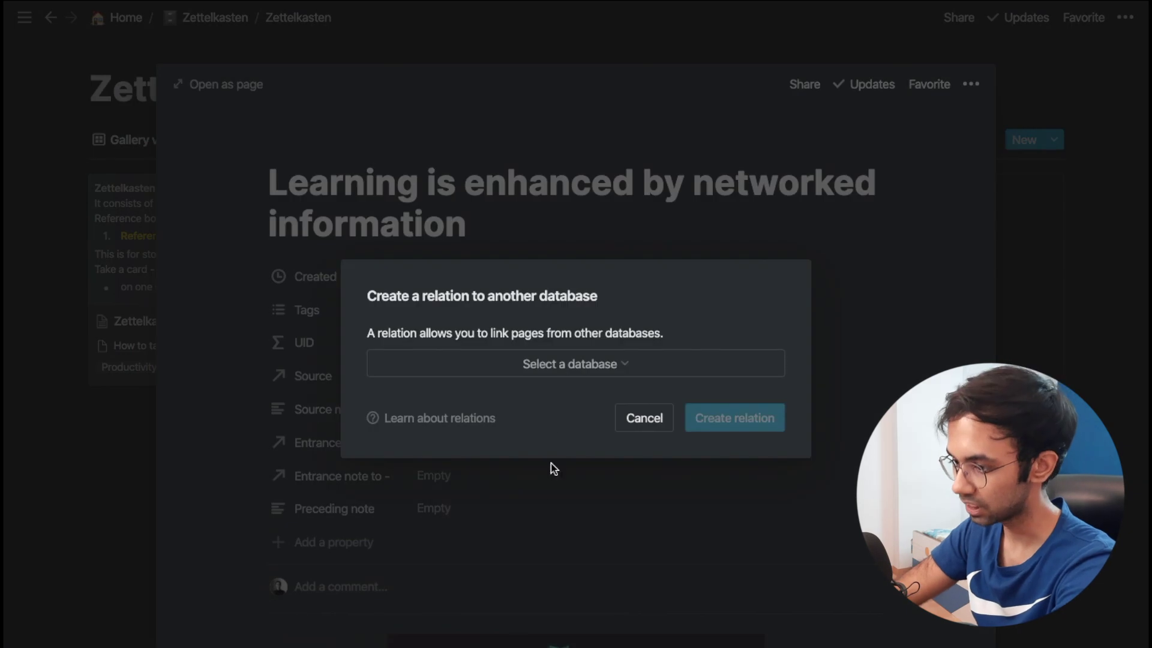
pyautogui.click(561, 365)
pyautogui.write('M')
pyautogui.press('BackSpace')
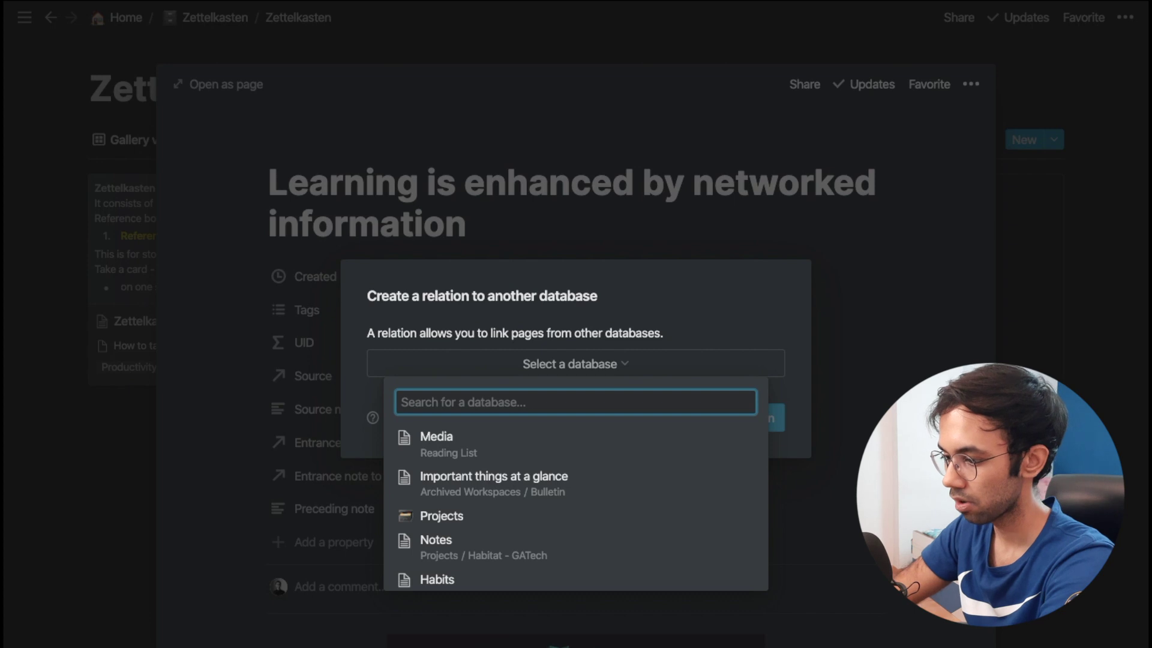
pyautogui.write('Zettelkaste')
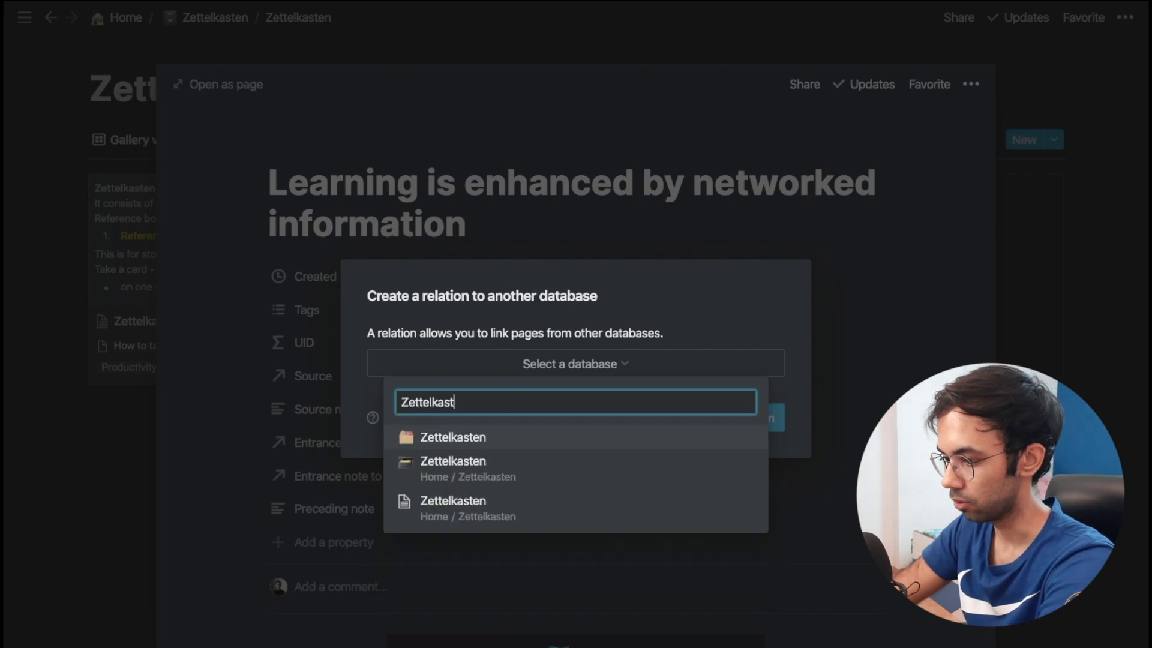
pyautogui.press('Down')
pyautogui.press('Down')
pyautogui.press('Return')
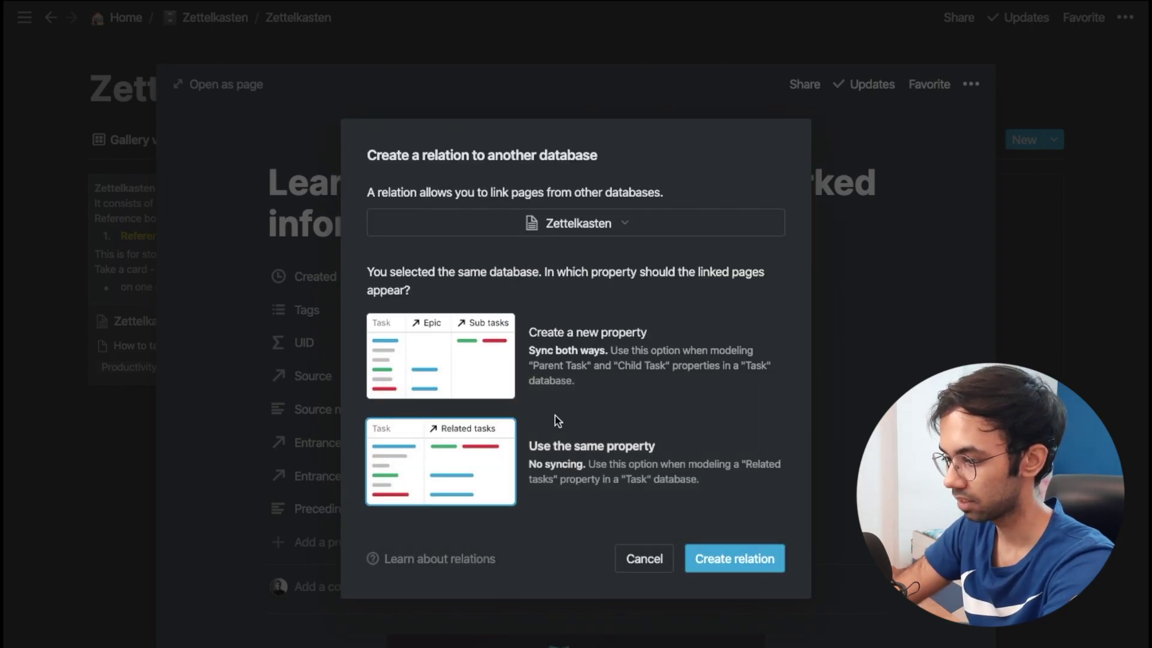
pyautogui.click(474, 367)
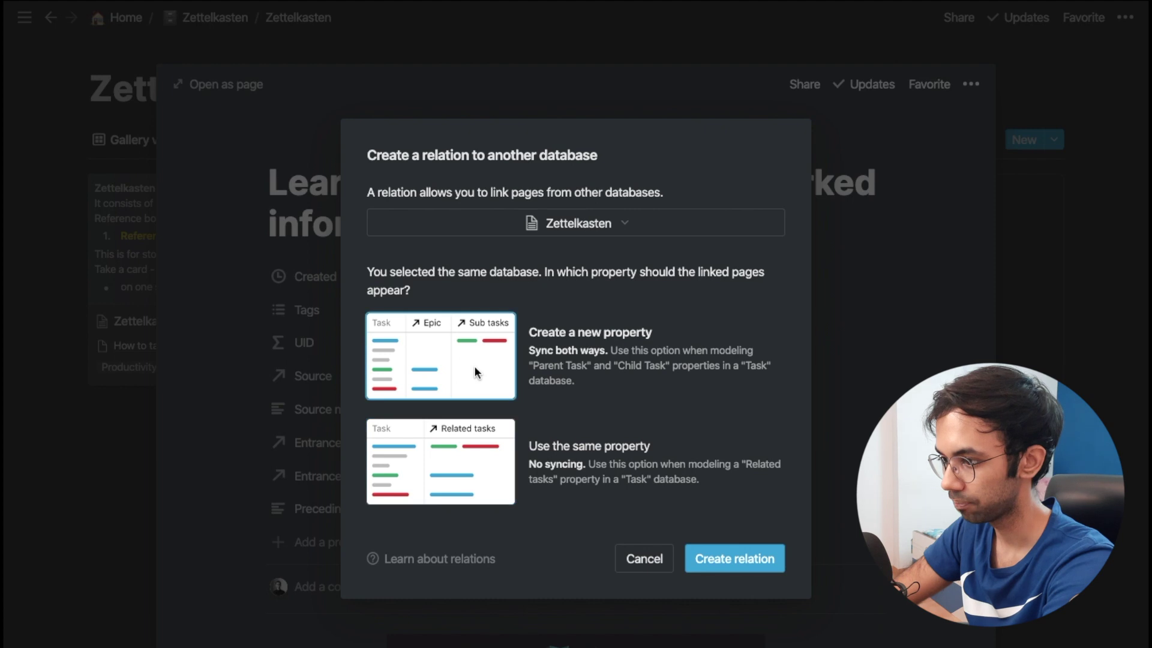
pyautogui.click(709, 560)
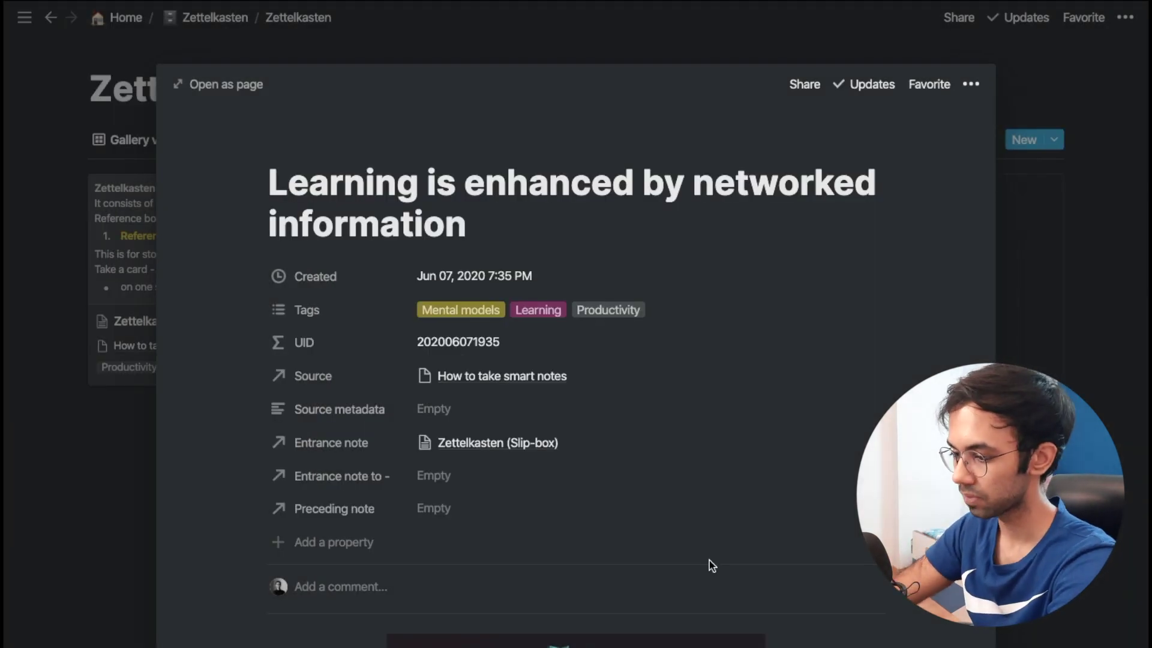
# - Link "Active inhibition" as the Preceding note of "Learning is enhanced by networked information" and close the card
pyautogui.click(550, 510)
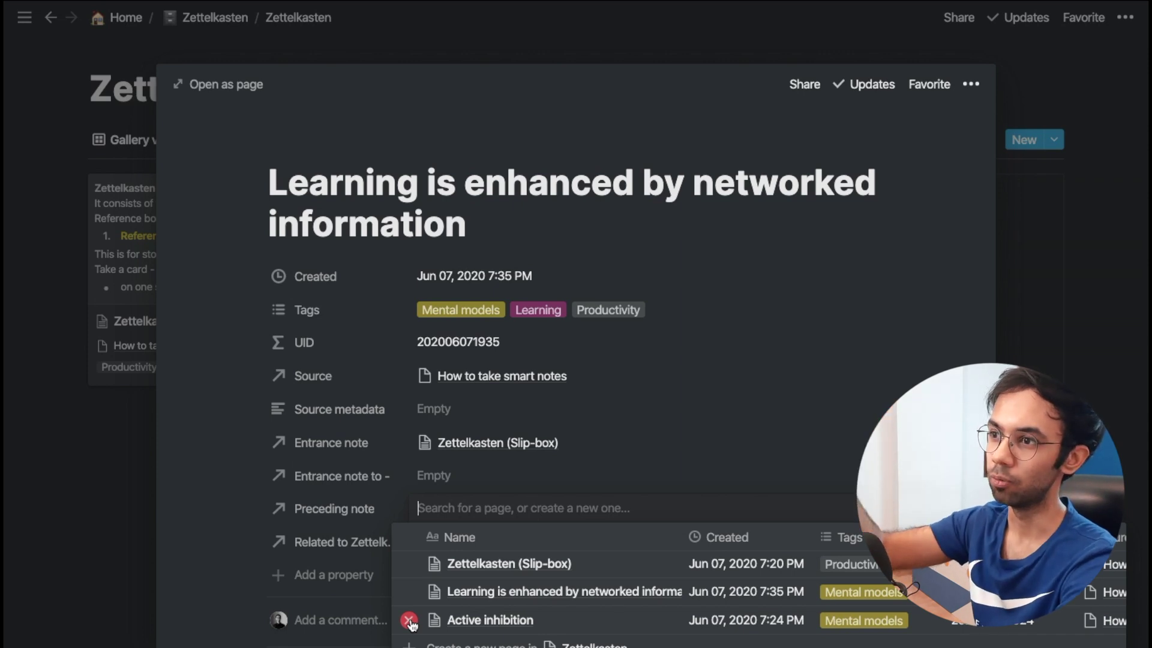
pyautogui.moveTo(462, 596)
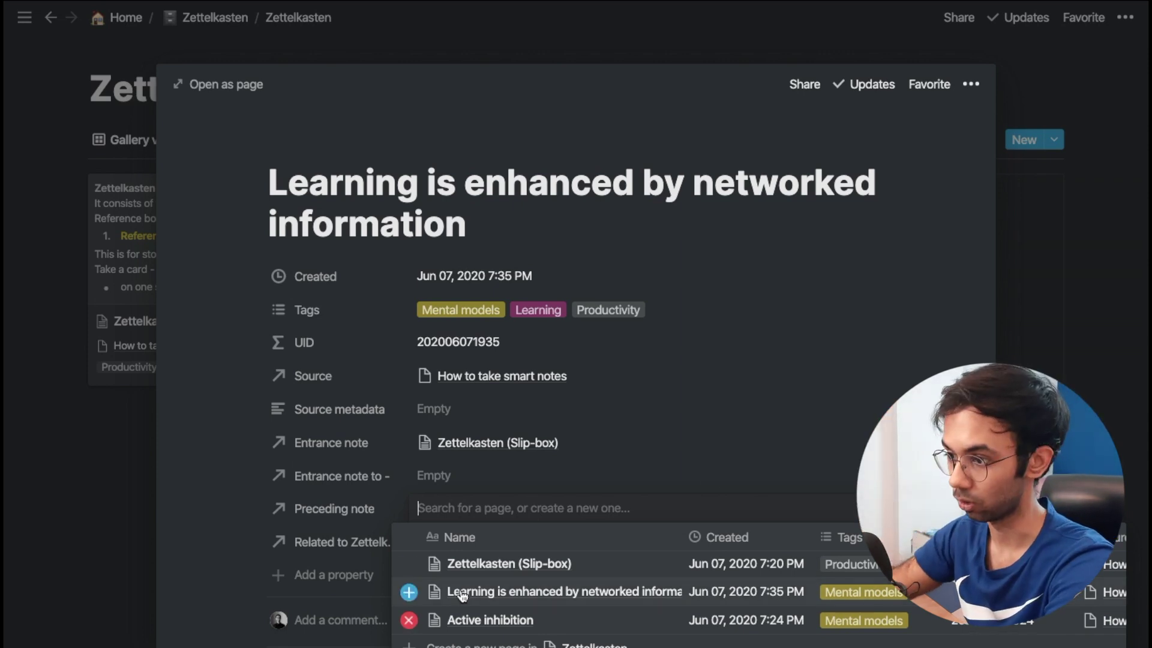
pyautogui.press('Escape')
pyautogui.press('Escape')
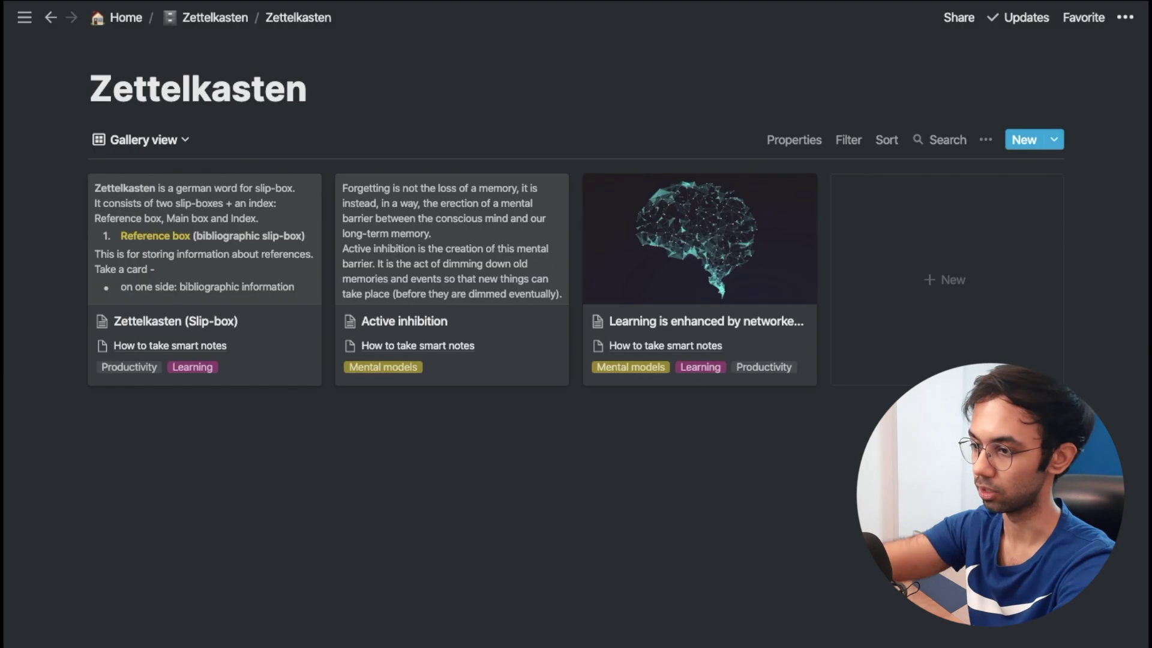
# - Open the "Active inhibition" card and rename its synced relation property to "Succeeding note"
pyautogui.click(495, 325)
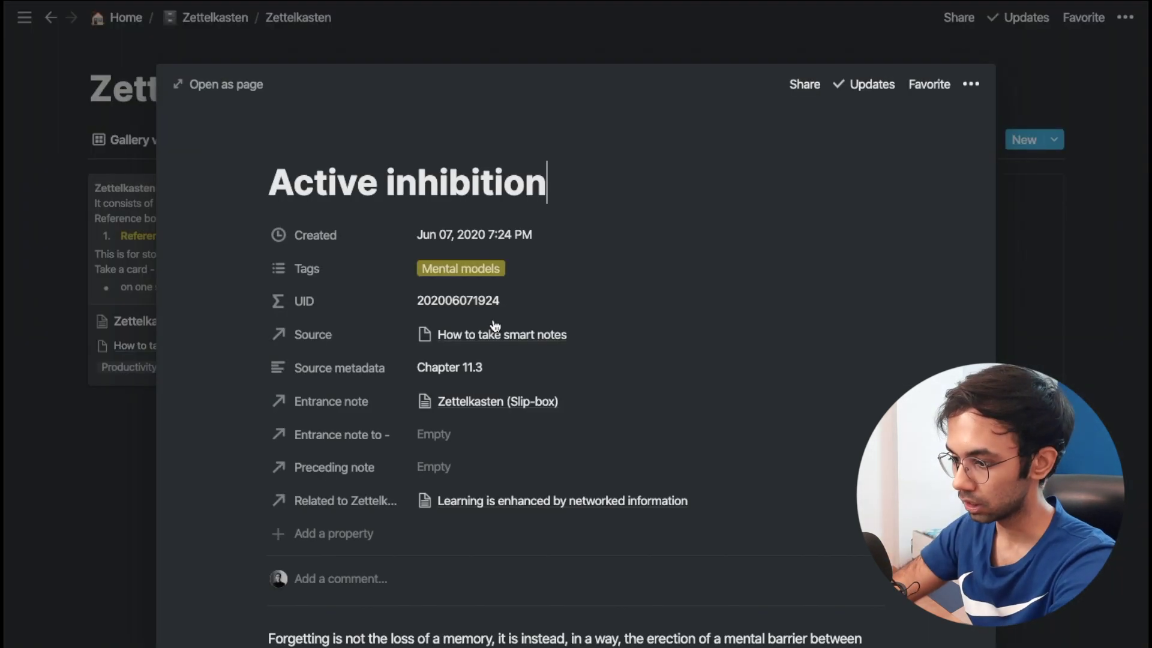
pyautogui.click(359, 504)
pyautogui.write('Succe')
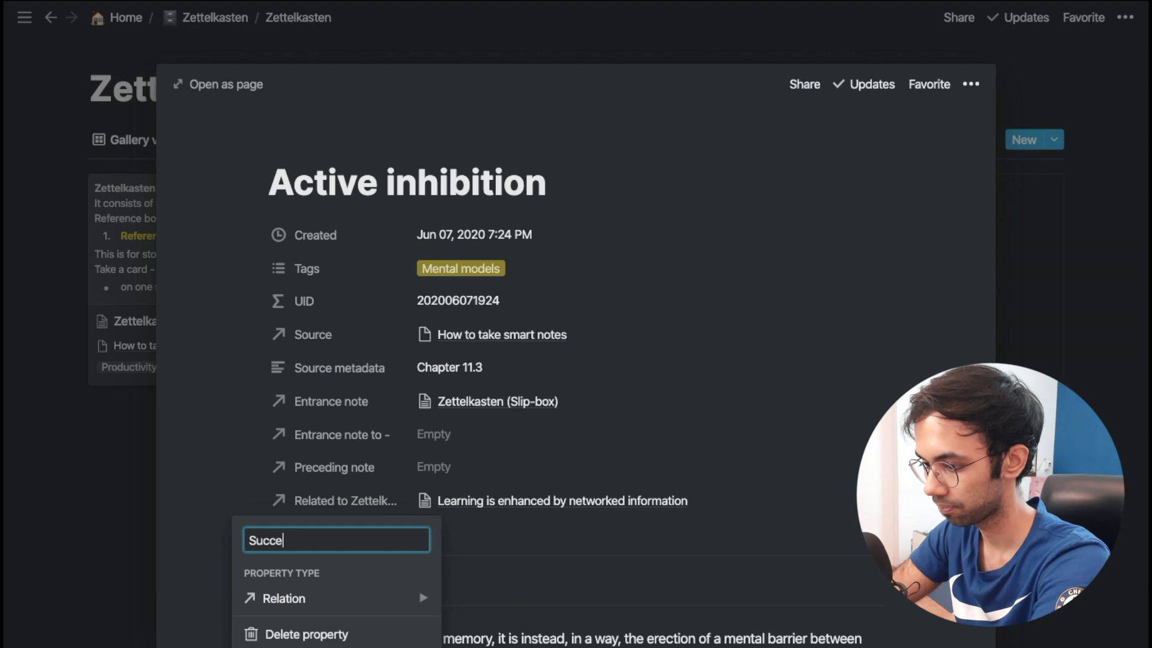
pyautogui.write('eding note')
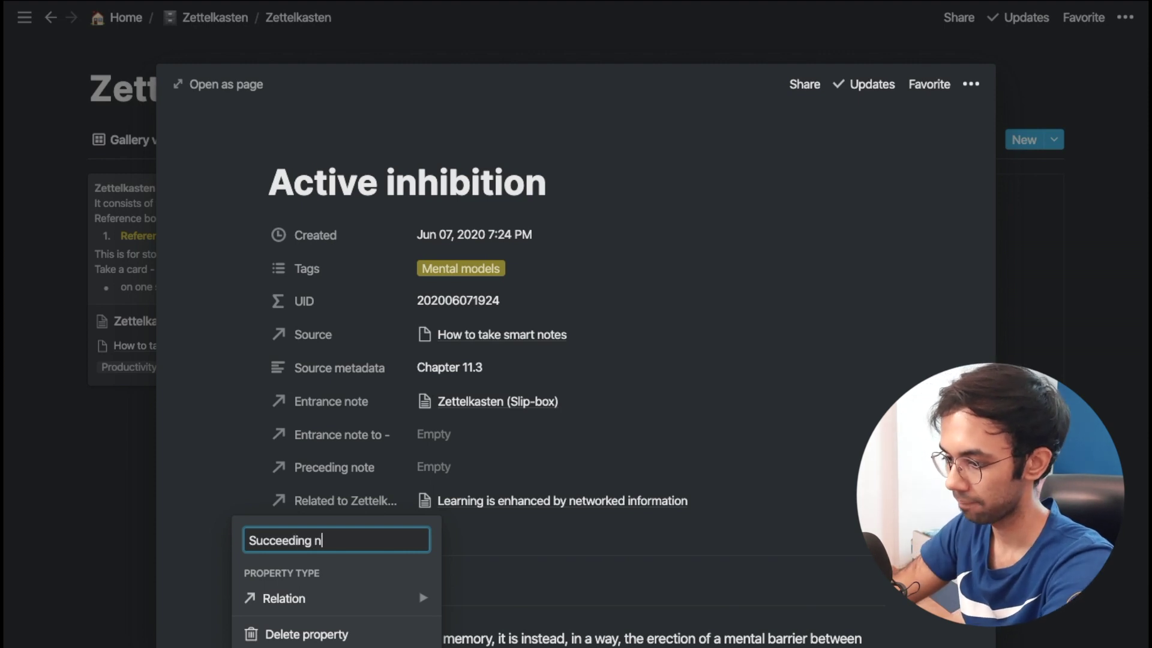
pyautogui.press('Return')
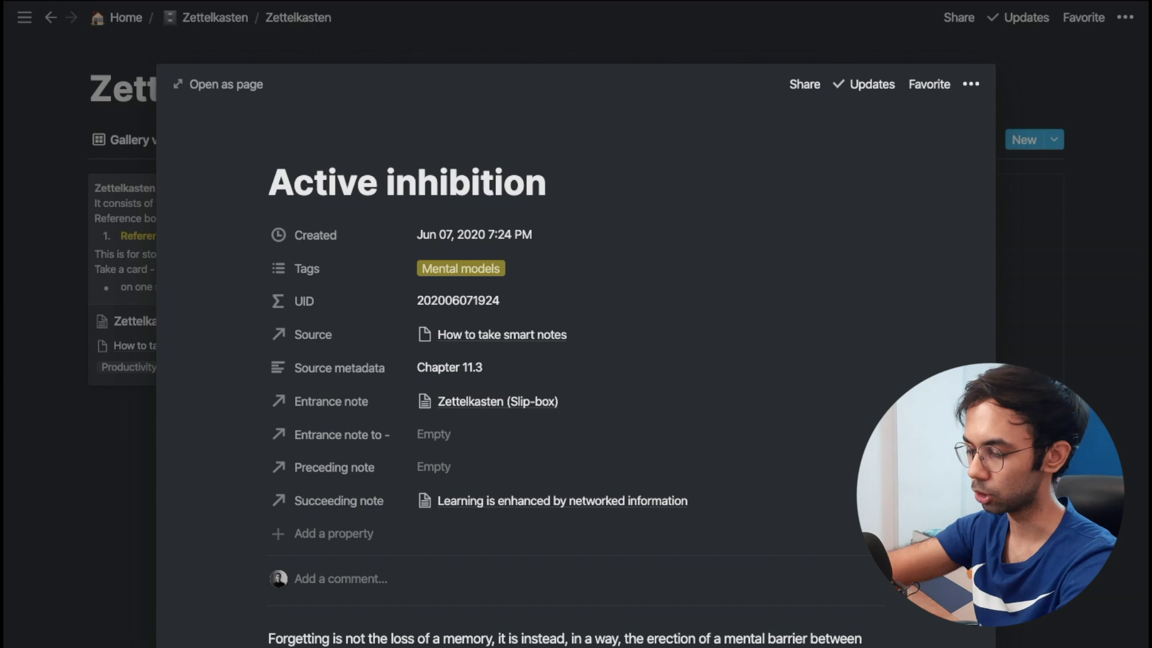
pyautogui.press('Escape')
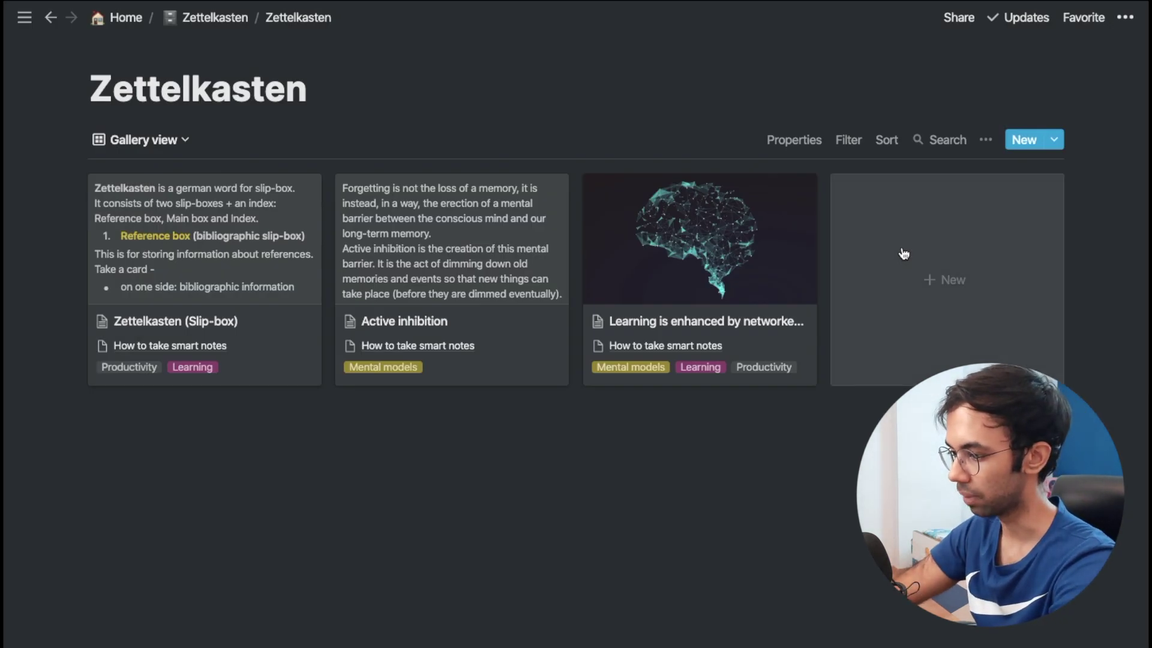
# - Show the Preceding note, Succeeding note and Entrance note properties on the Gallery view cards
pyautogui.click(811, 146)
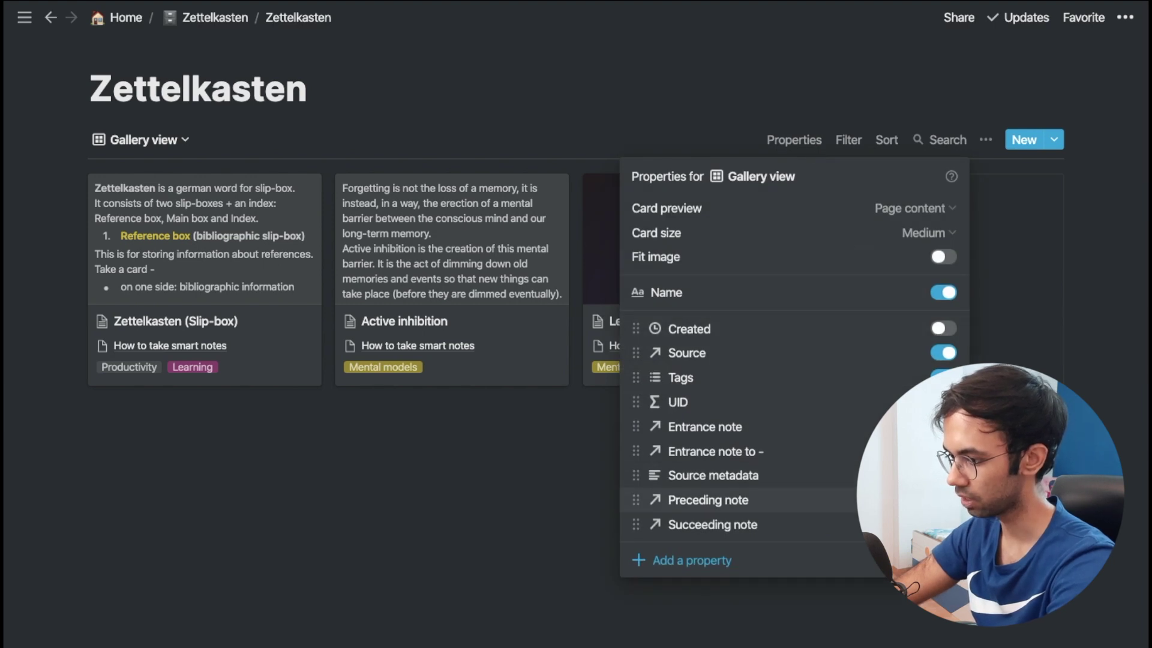
pyautogui.click(943, 500)
pyautogui.click(943, 524)
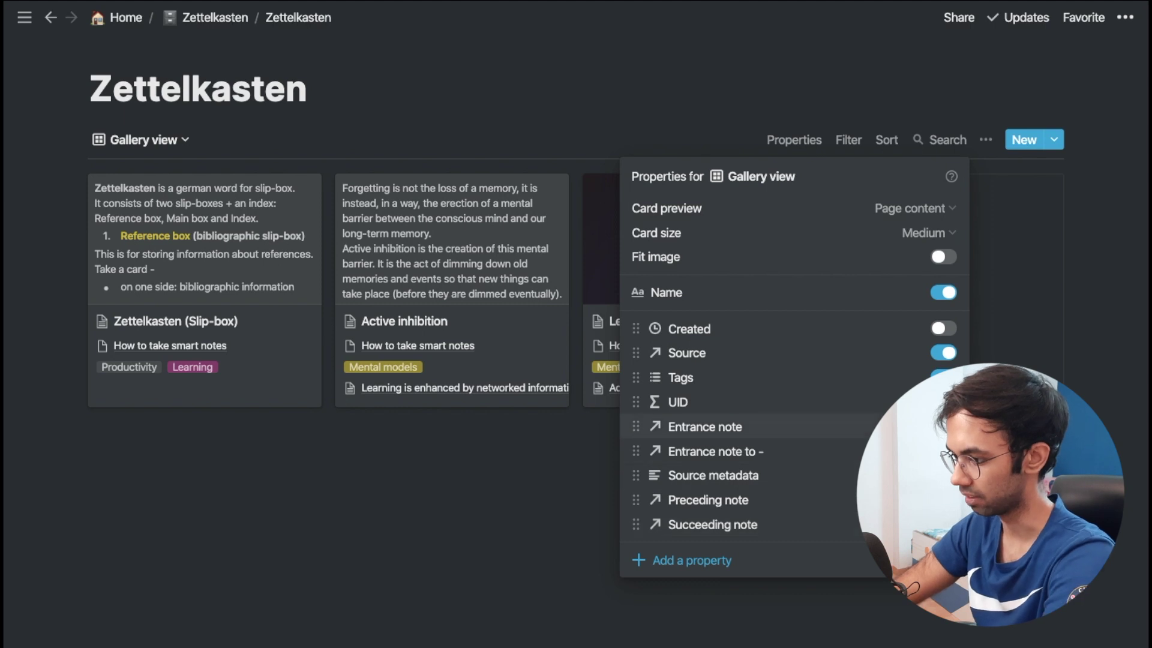
pyautogui.click(943, 427)
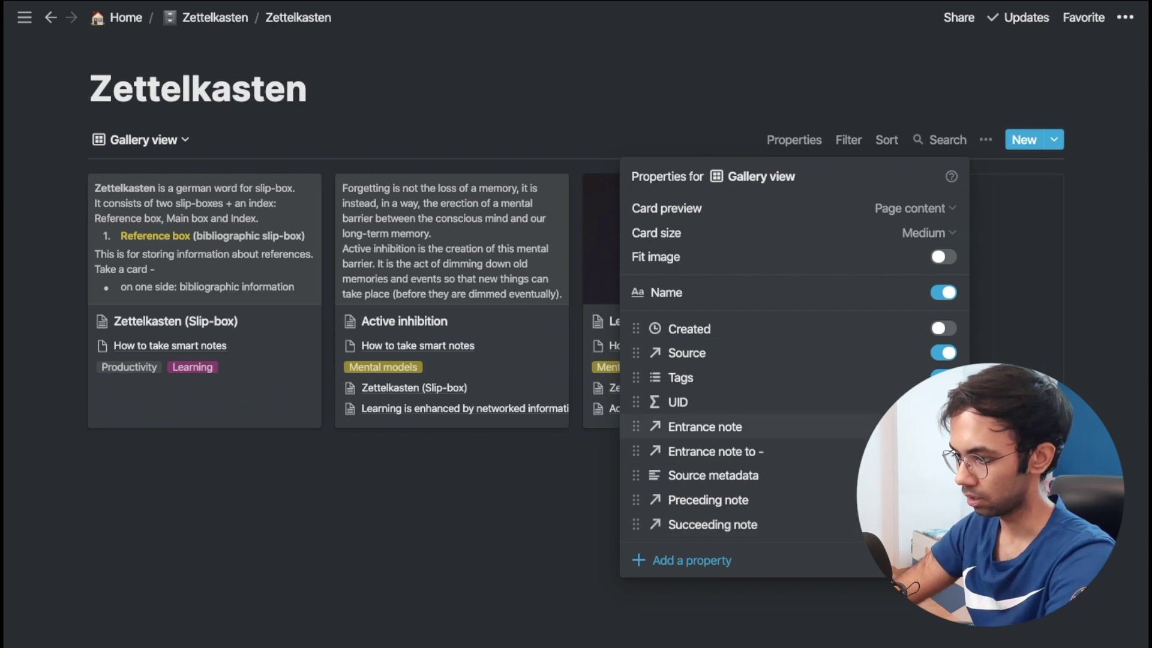
pyautogui.press('Escape')
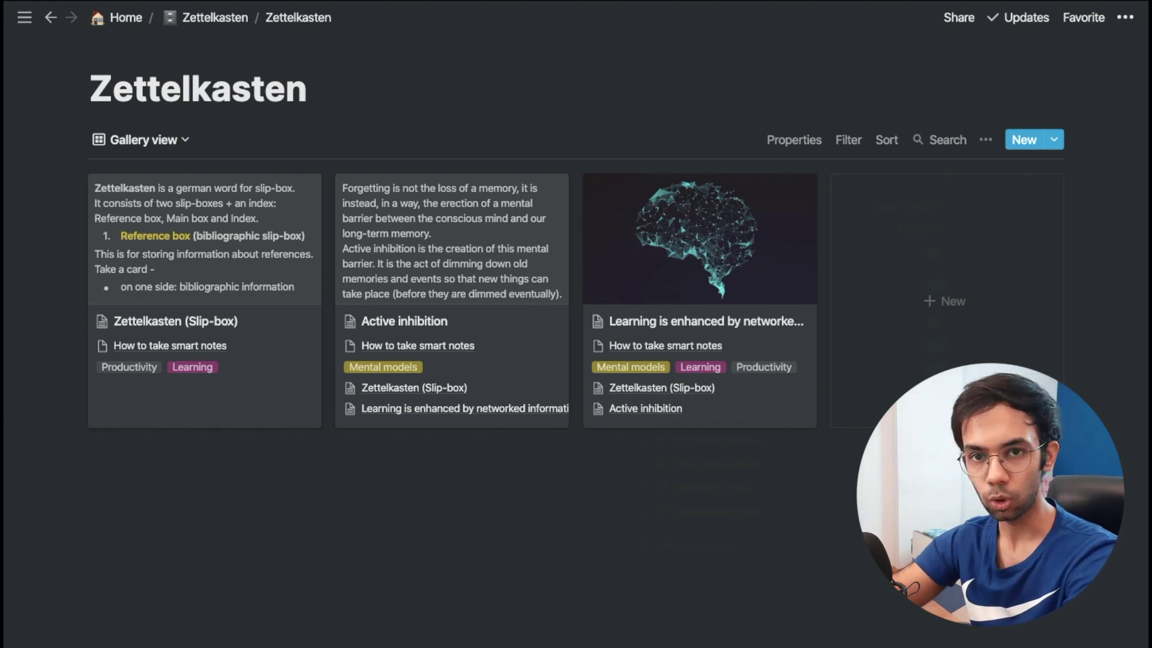
# - Switch to the Entrance notes view and open the "Zettelkasten (Slip-box)" card as a full page
pyautogui.click(155, 139)
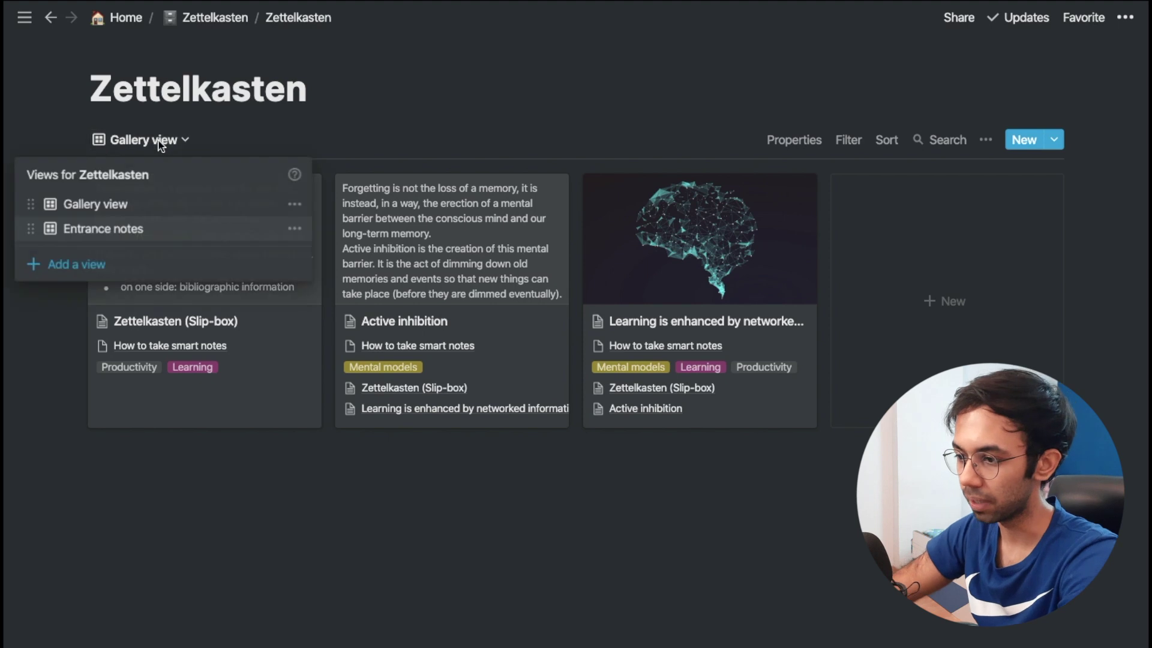
pyautogui.click(155, 231)
pyautogui.click(195, 285)
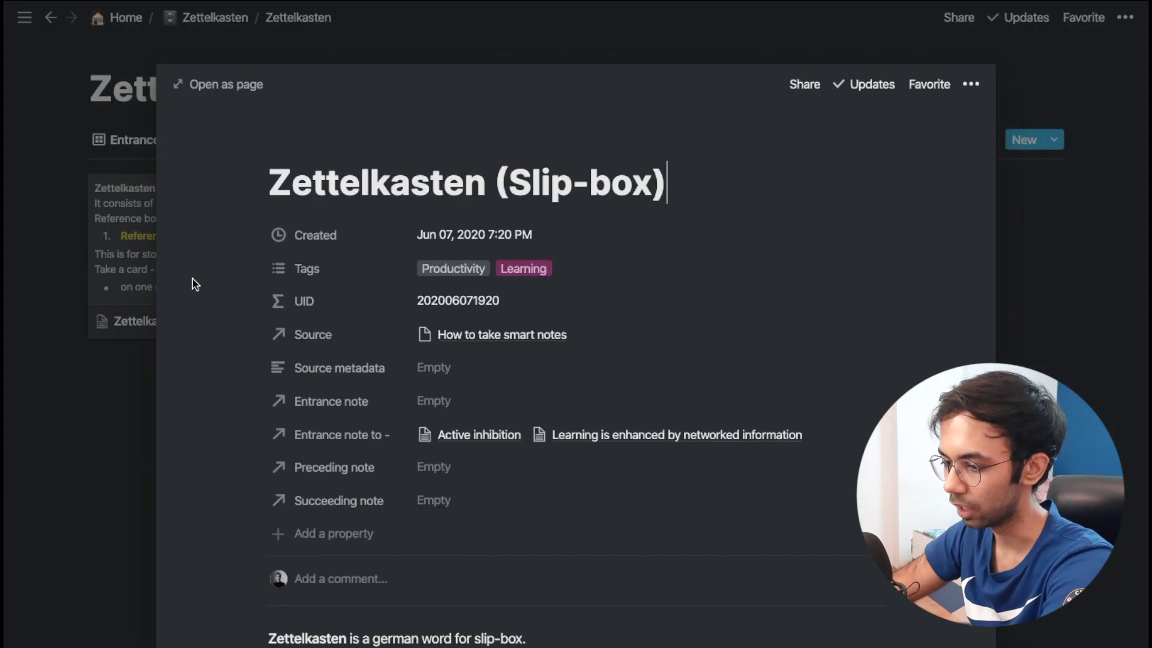
pyautogui.hotkey('ctrl', 'Return')
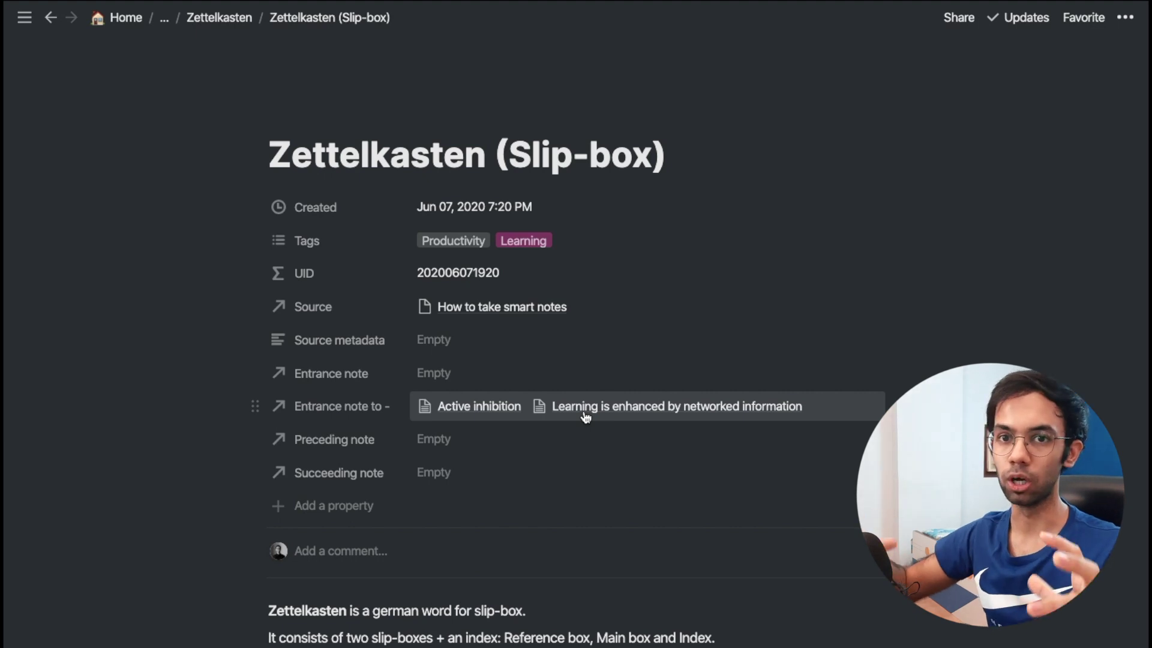
# - Add an "Index" heading below the numbered list at the end of the note
pyautogui.scroll(-9, 586, 417)
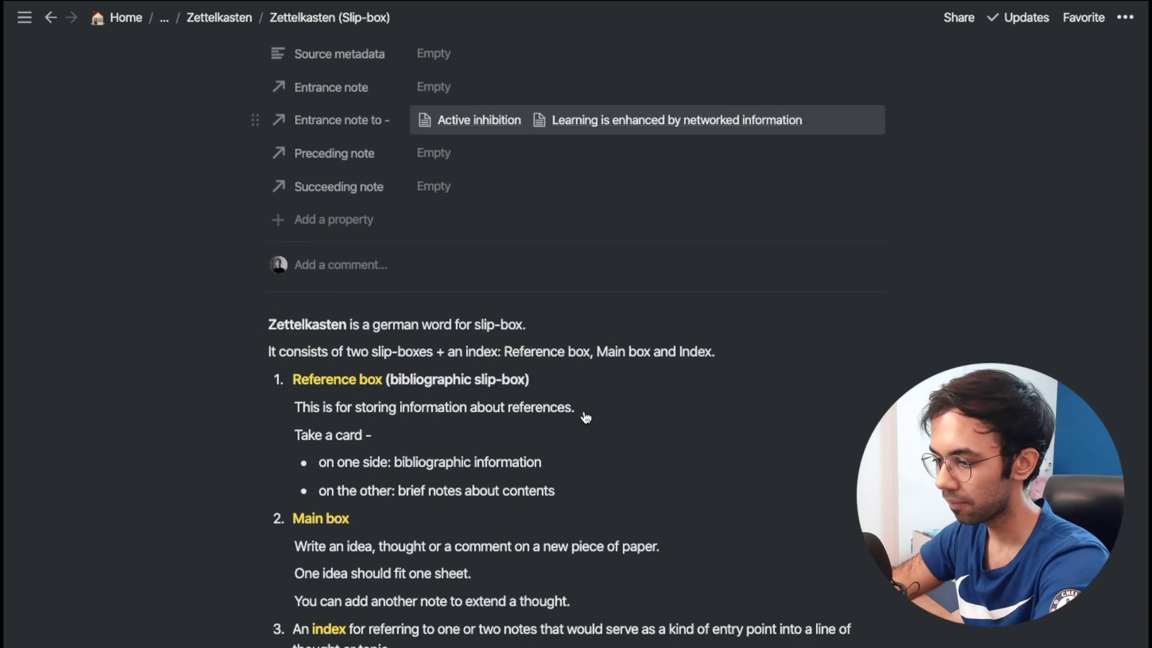
pyautogui.click(367, 483)
pyautogui.write('Index')
pyautogui.press('Return')
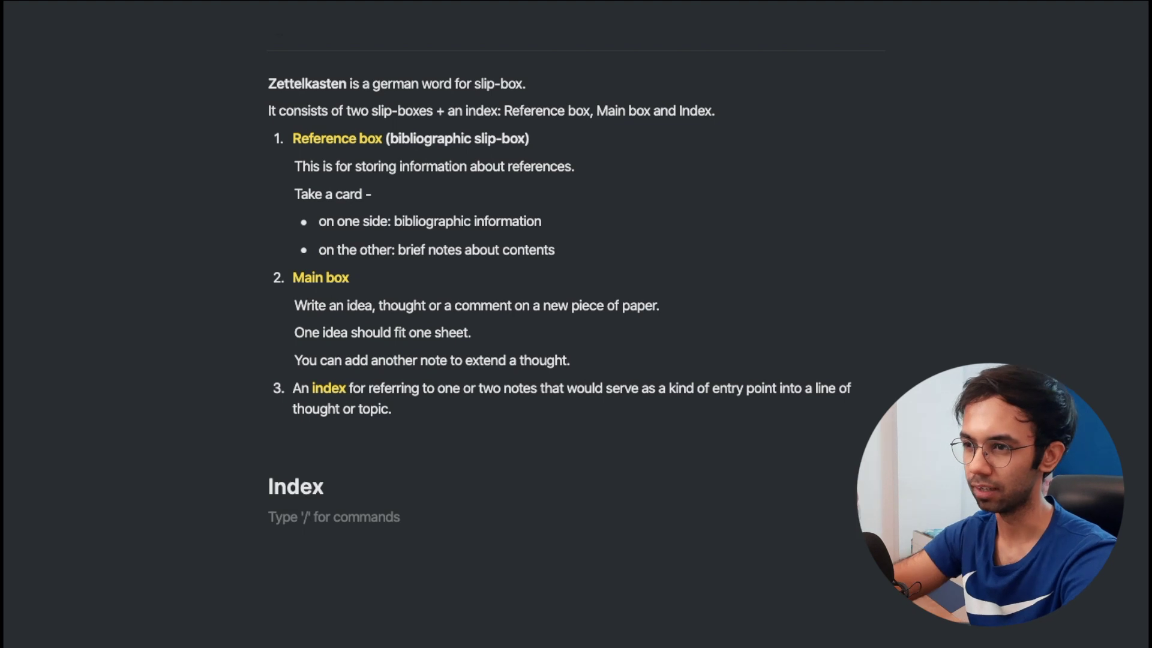
# - Under Index, add a toggle "Notes of type A" containing a link to the "Active inhibition" page
pyautogui.write('> ')
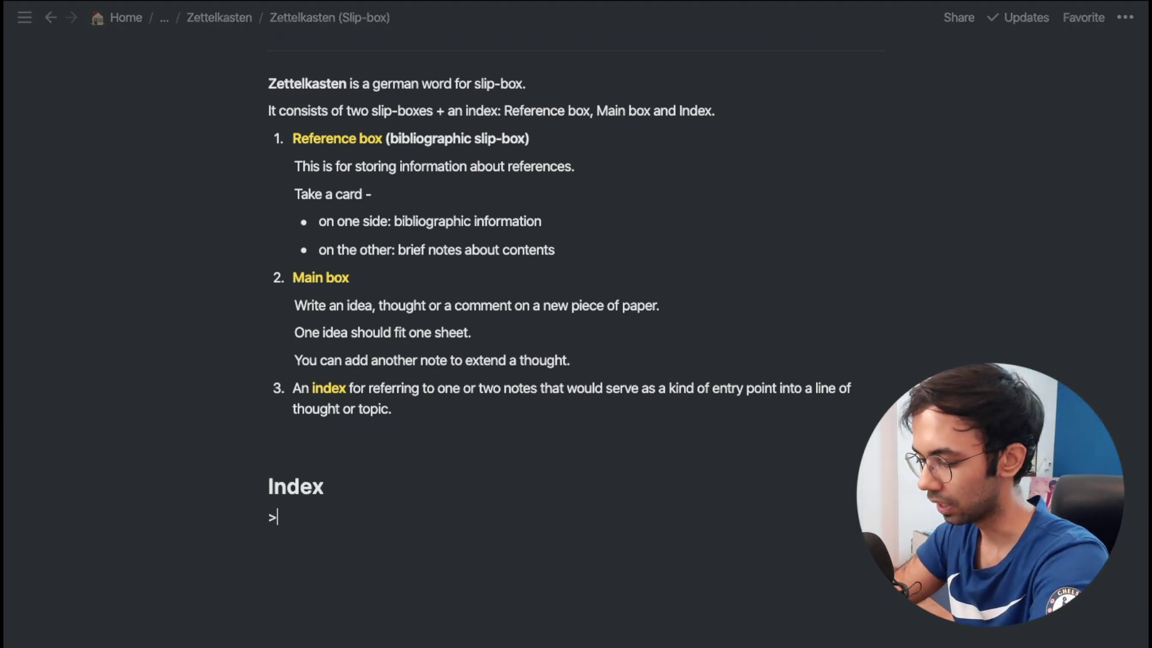
pyautogui.write('Notes of type A')
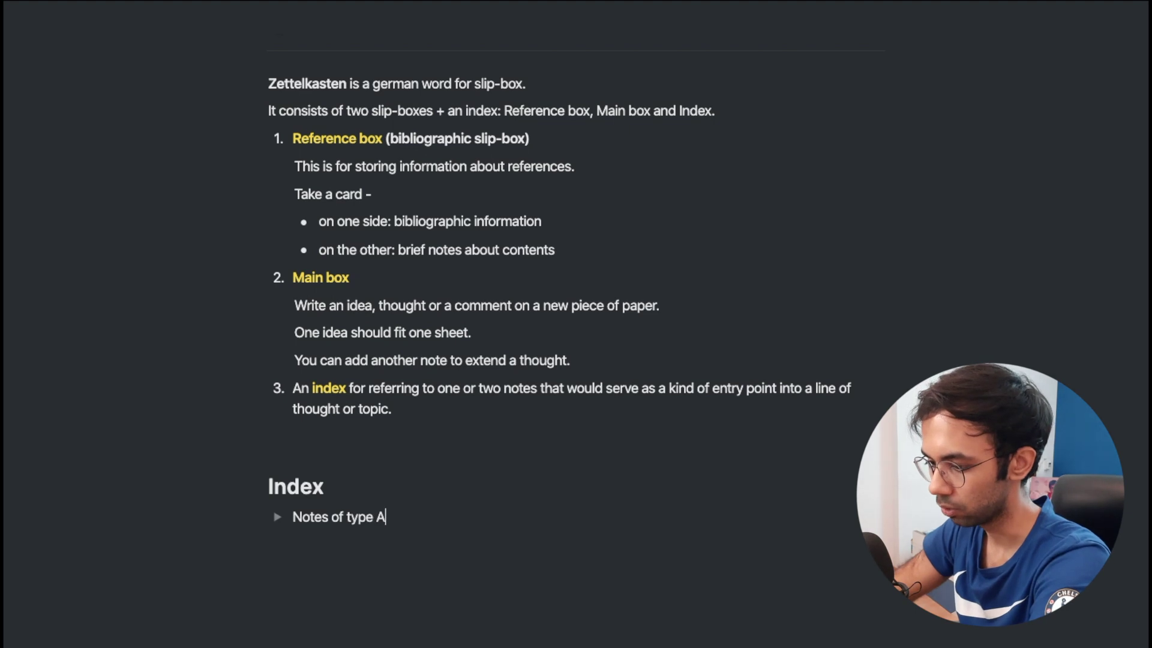
pyautogui.press('Return')
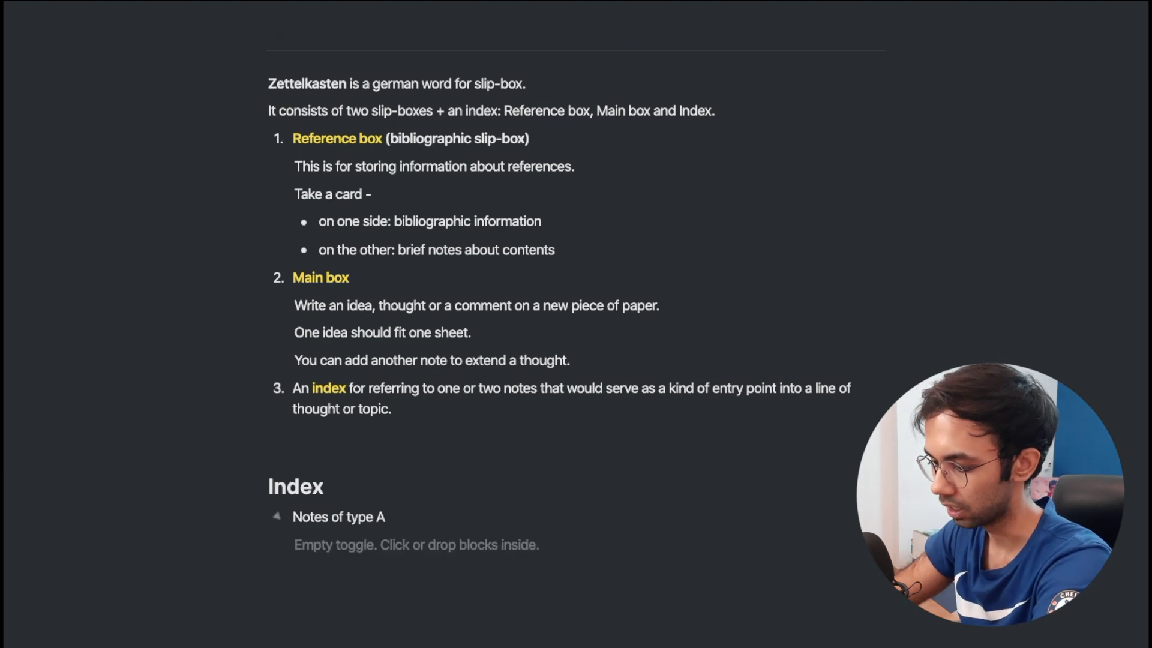
pyautogui.write('/link')
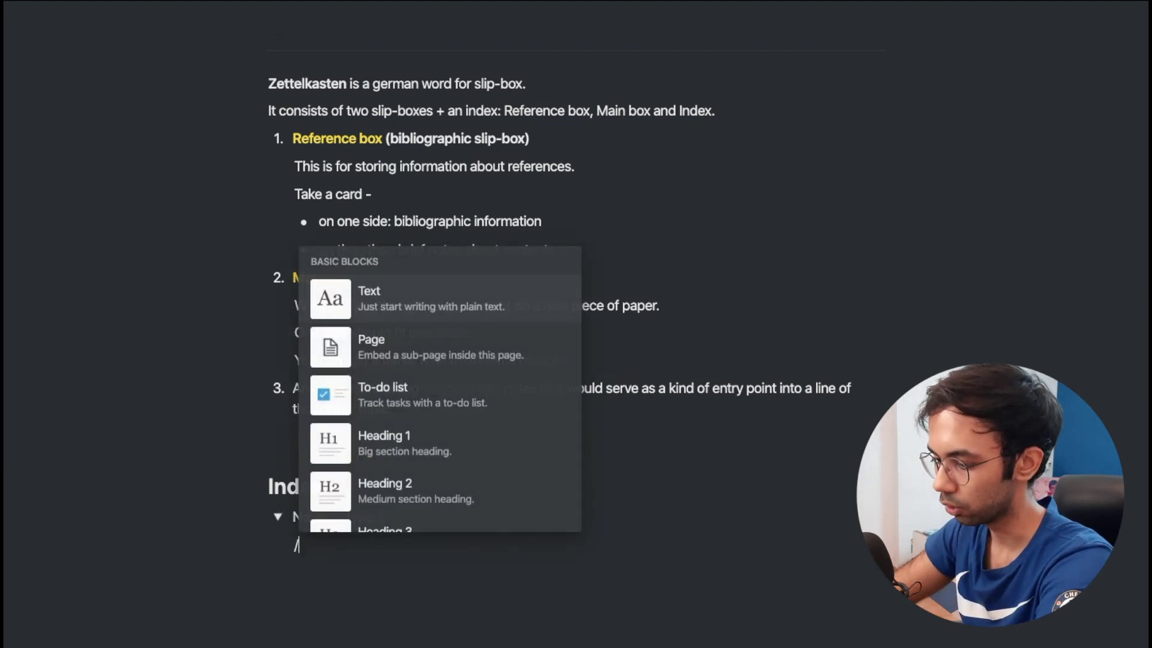
pyautogui.press('Return')
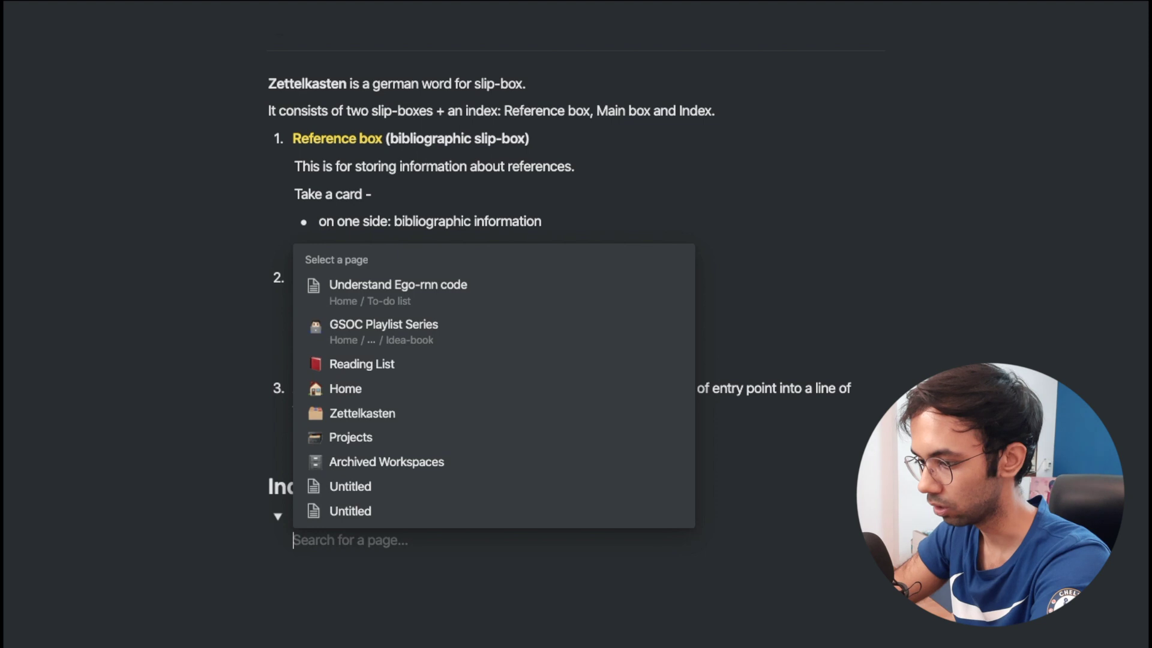
pyautogui.write('ACTIVE')
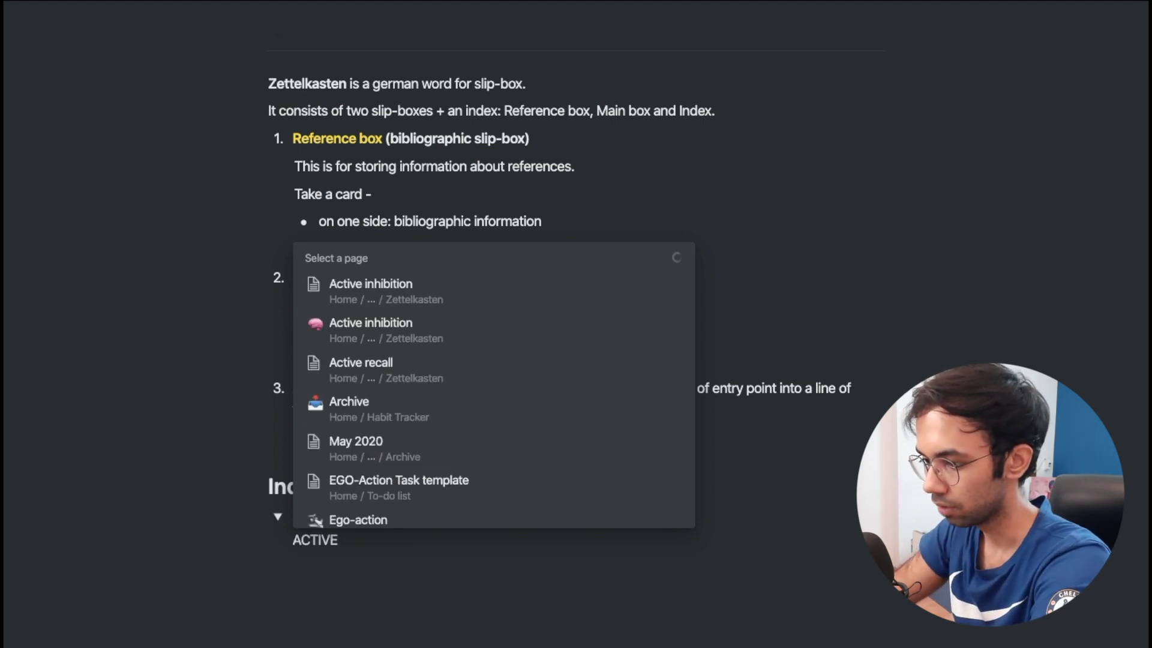
pyautogui.press('Return')
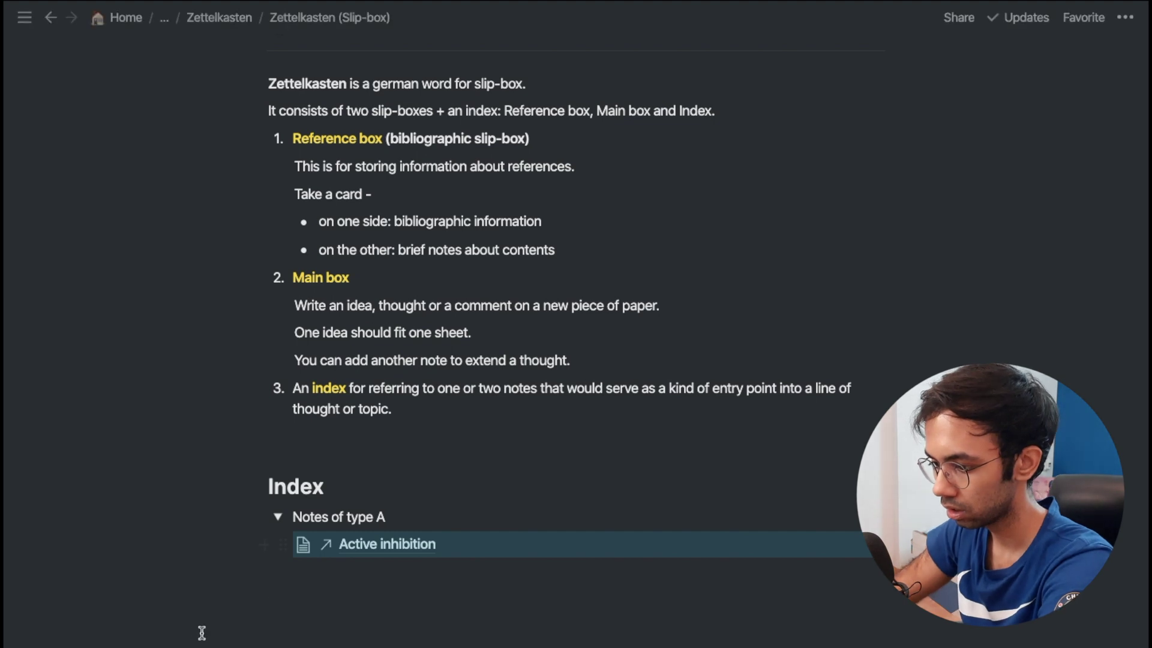
pyautogui.click(298, 575)
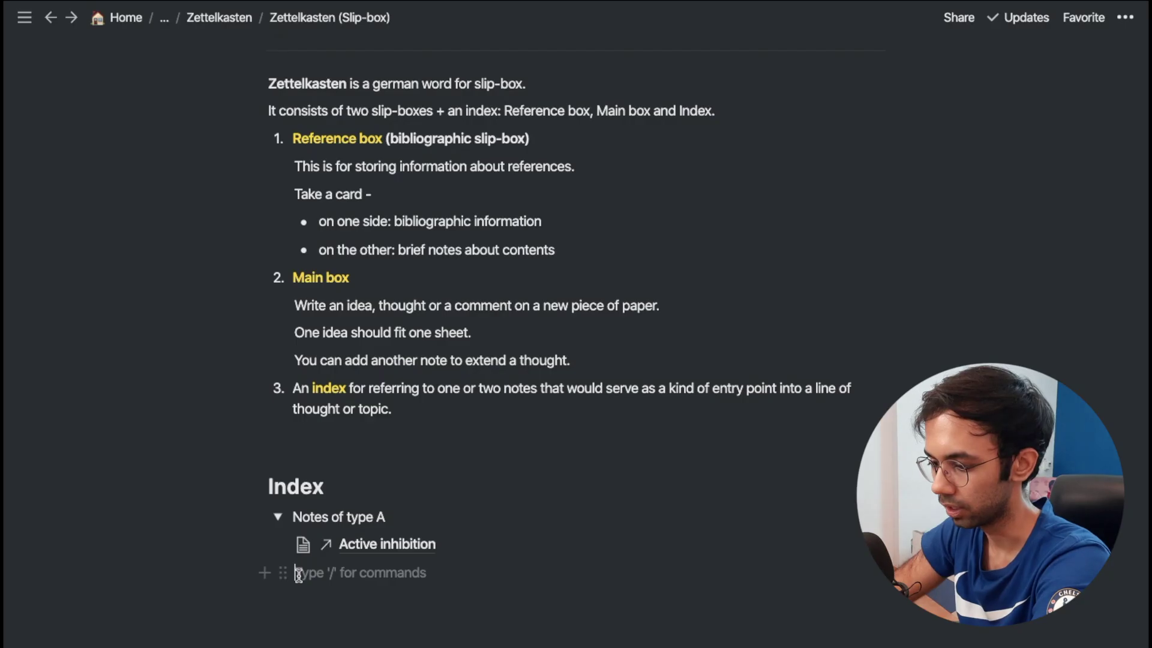
# - Collapse the first toggle and add a collapsed toggle "Notes of type B" containing a link to "Learning is enhanced by networked information"
pyautogui.click(277, 517)
pyautogui.write('> Notes o')
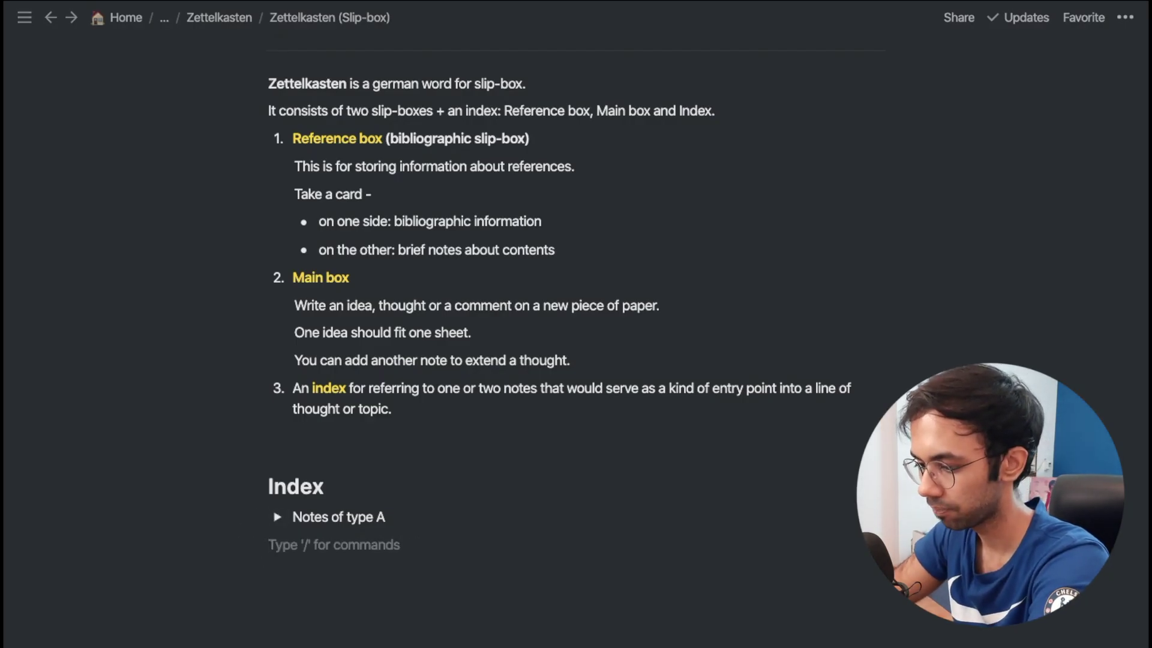
pyautogui.write('f type B')
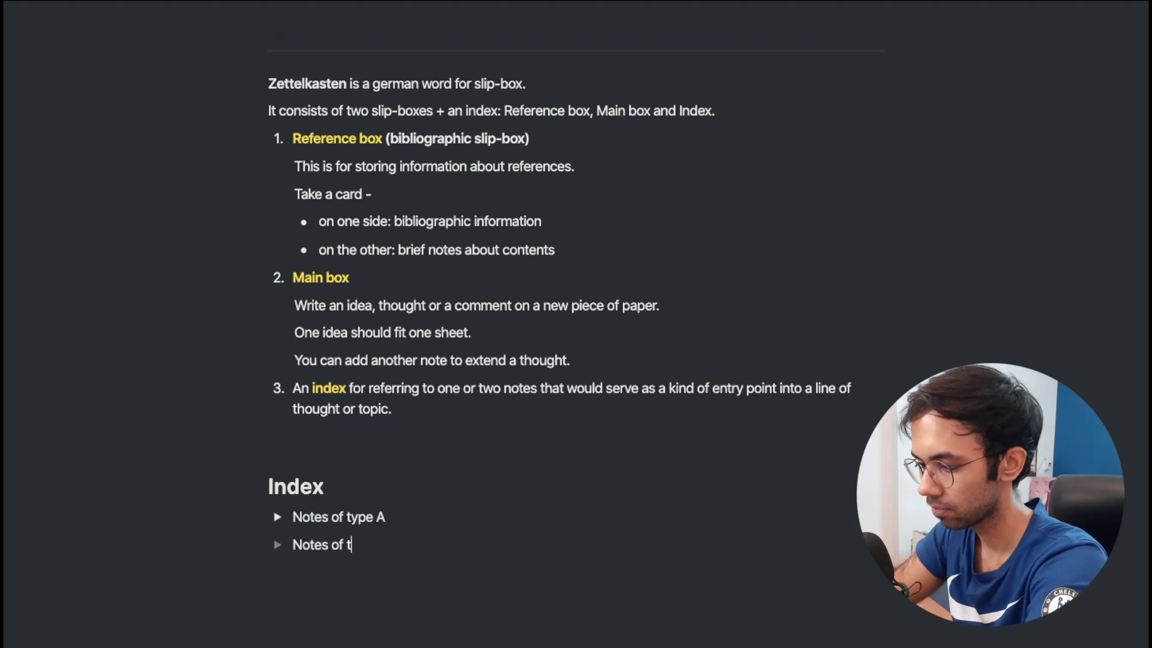
pyautogui.hotkey('ctrl', 'Return')
pyautogui.press('Return')
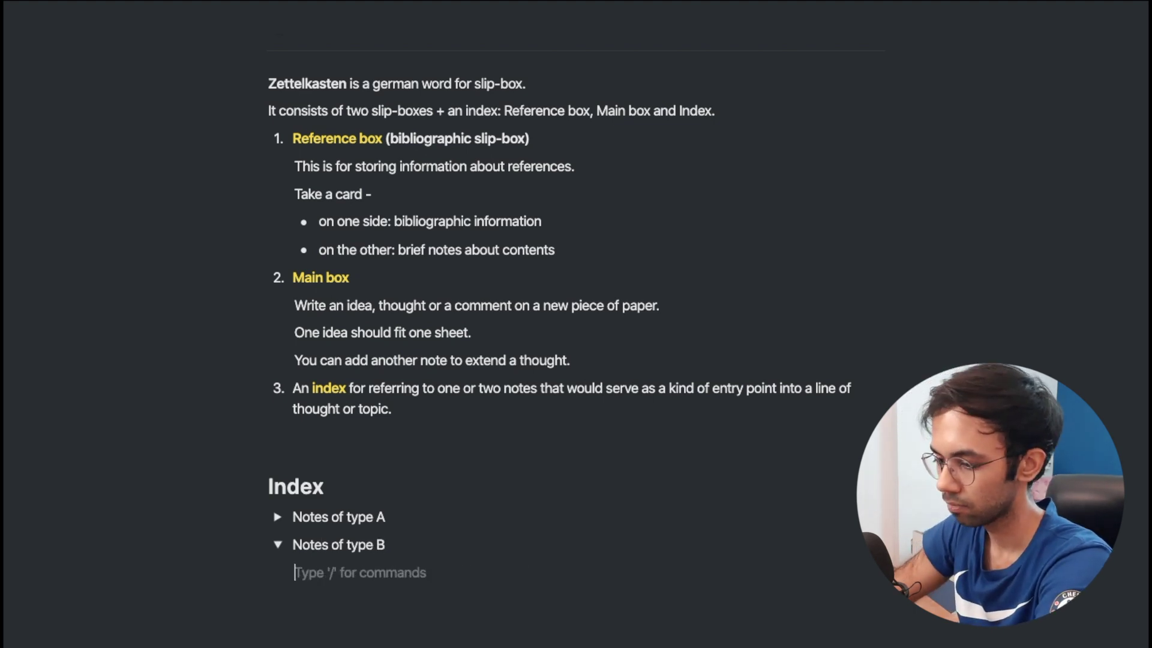
pyautogui.write('/LINK')
pyautogui.press('Return')
pyautogui.write('LEARNING')
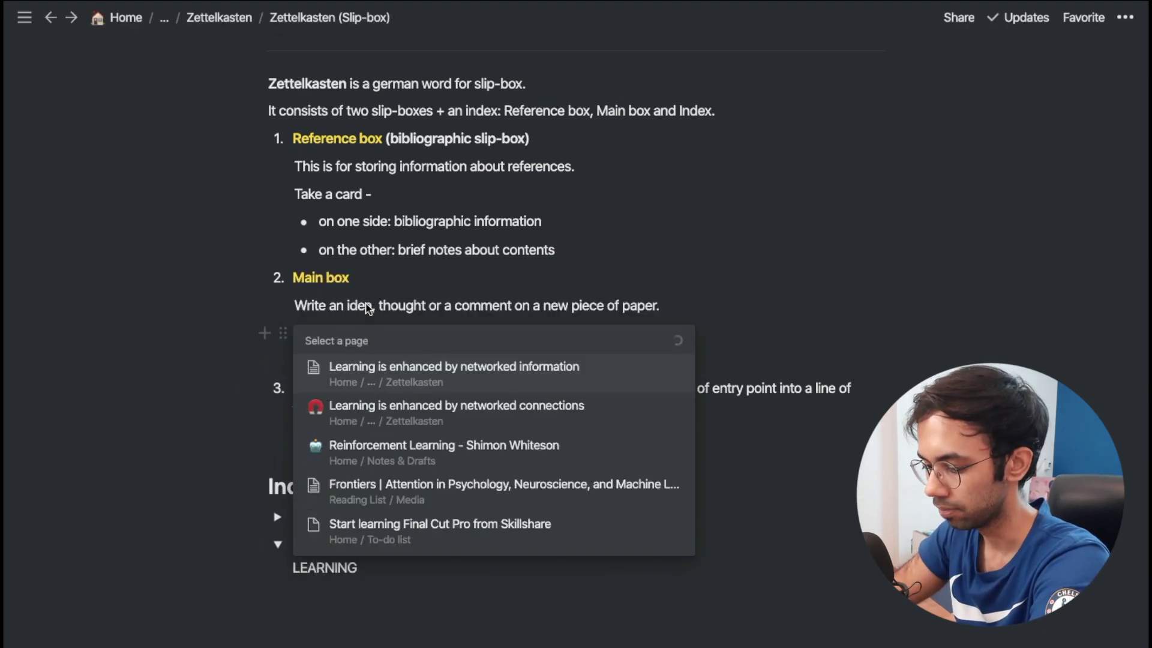
pyautogui.click(381, 384)
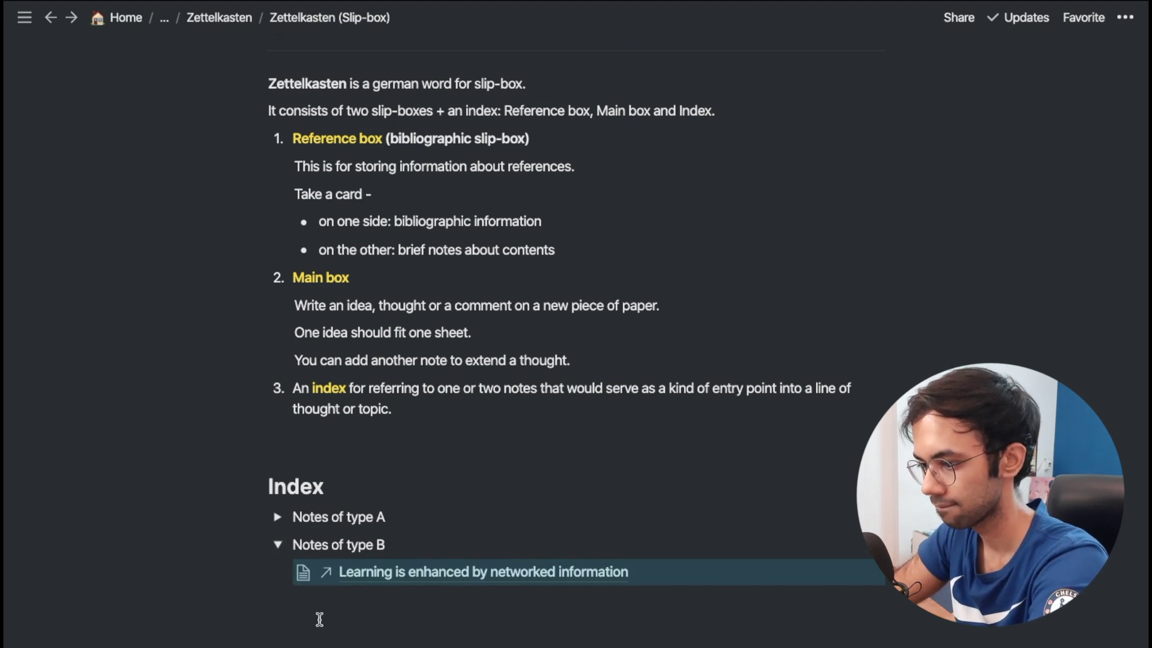
pyautogui.click(278, 546)
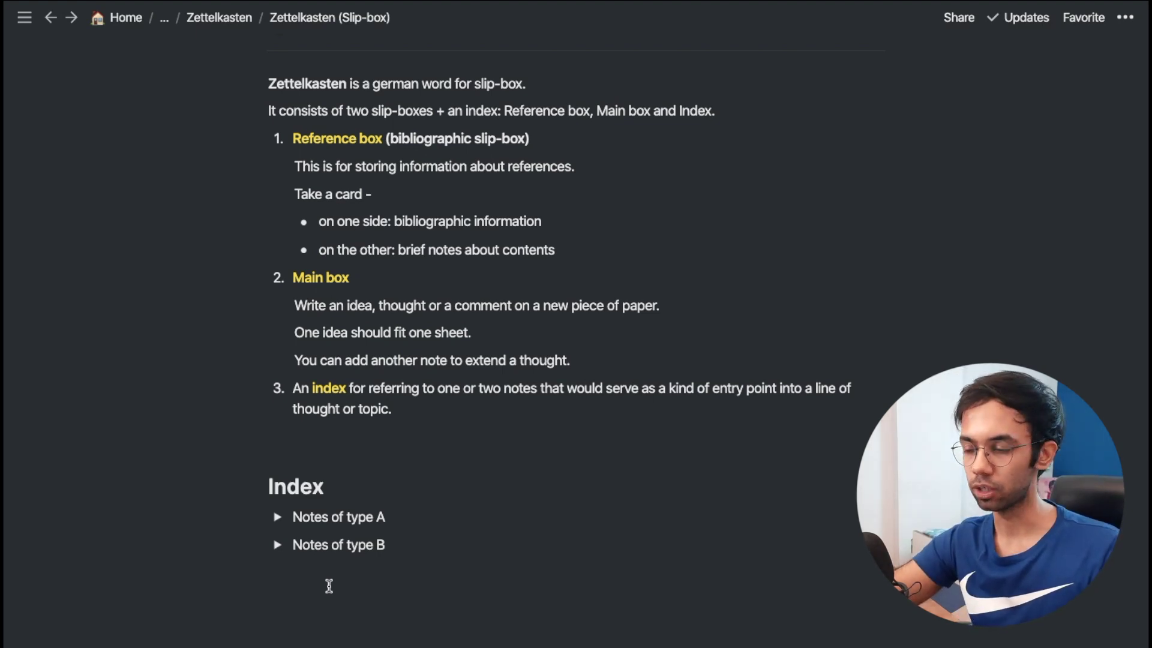
# - Return to the Zettelkasten database's Entrance notes view and reopen "Zettelkasten (Slip-box)" to review its relations and content
pyautogui.scroll(-1, 329, 586)
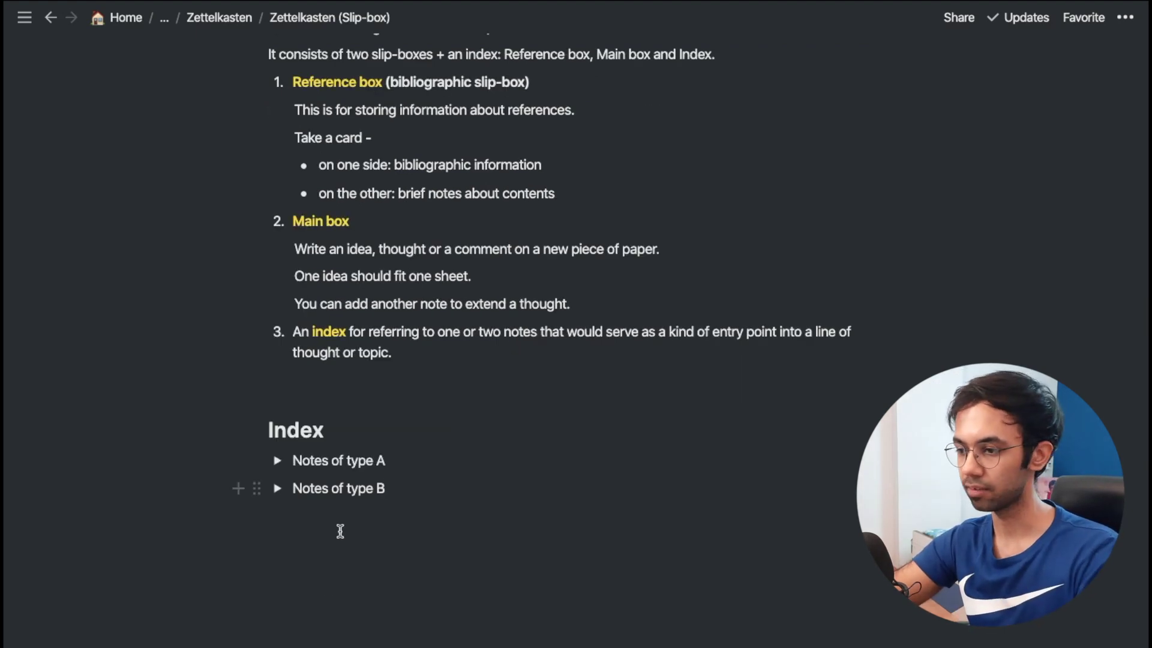
pyautogui.click(220, 24)
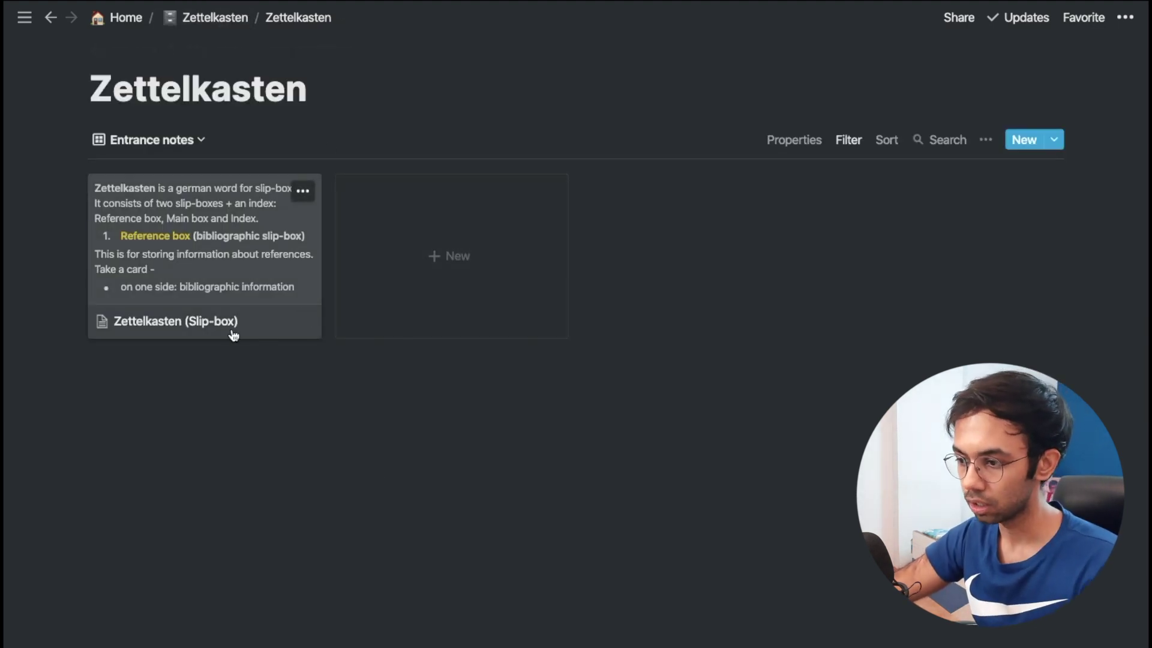
pyautogui.click(231, 329)
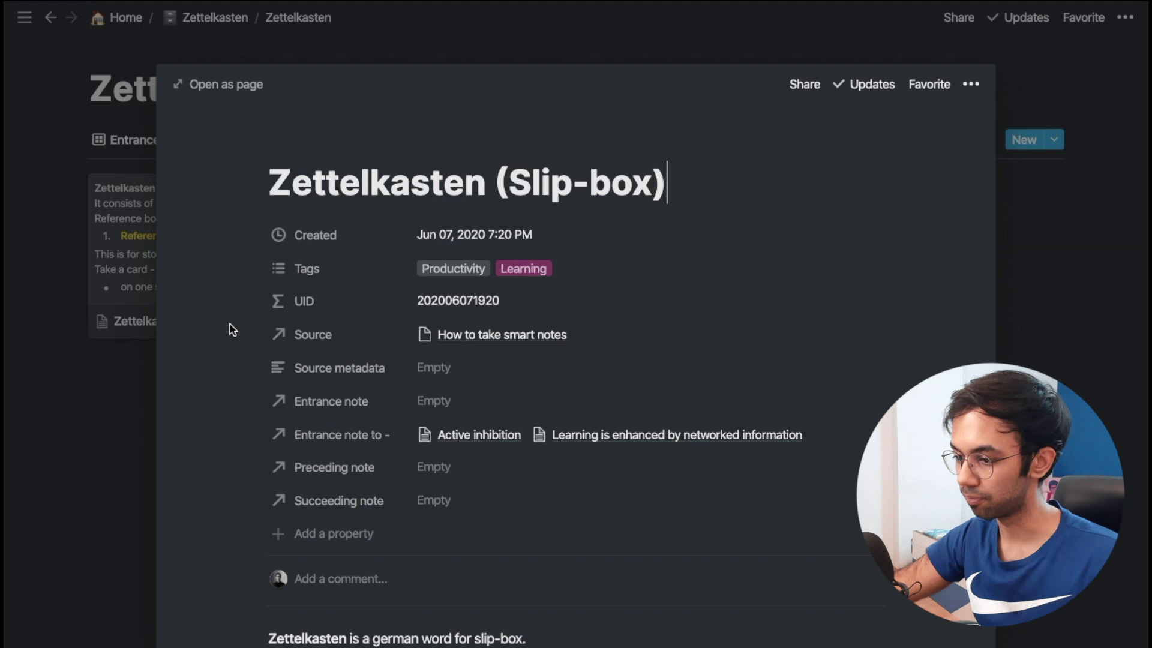
pyautogui.scroll(-8, 275, 504)
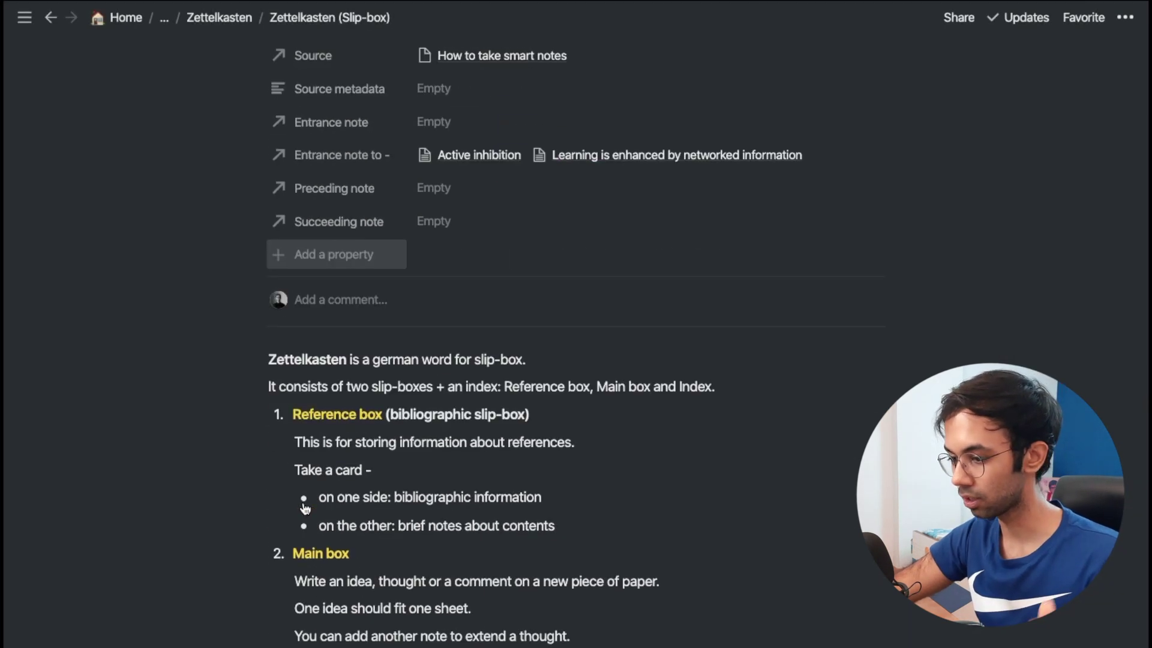